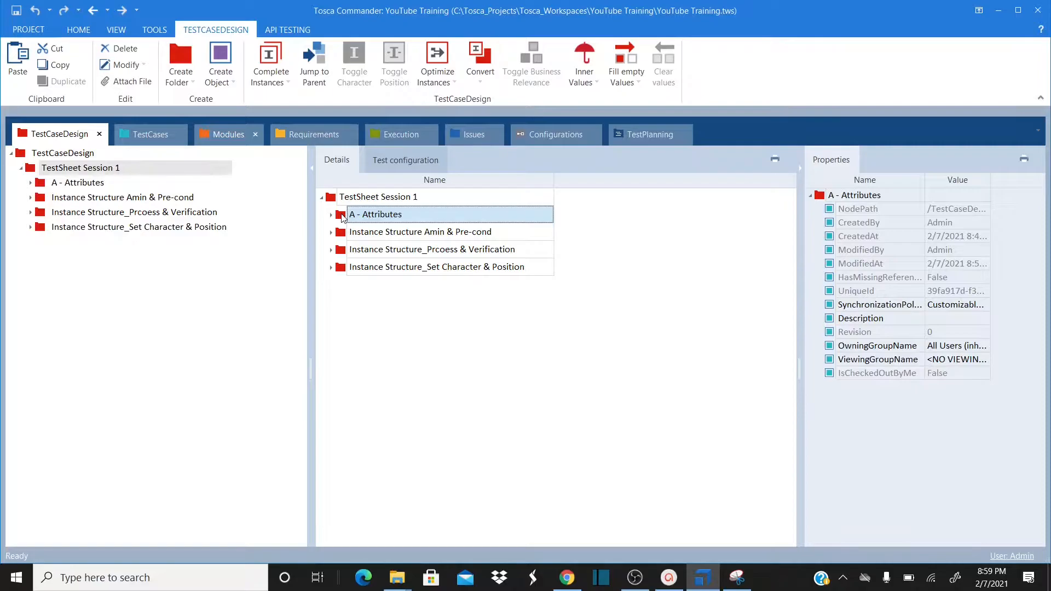
Expand all of A - Attributes and the full Calculate Shipping Costs tree
right_click(342, 217)
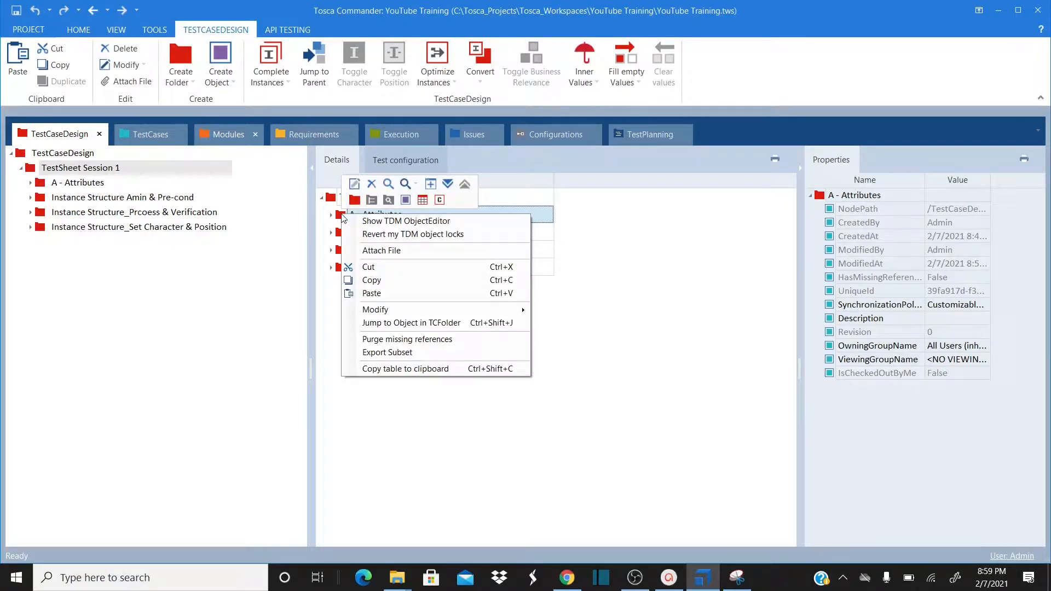
click(447, 186)
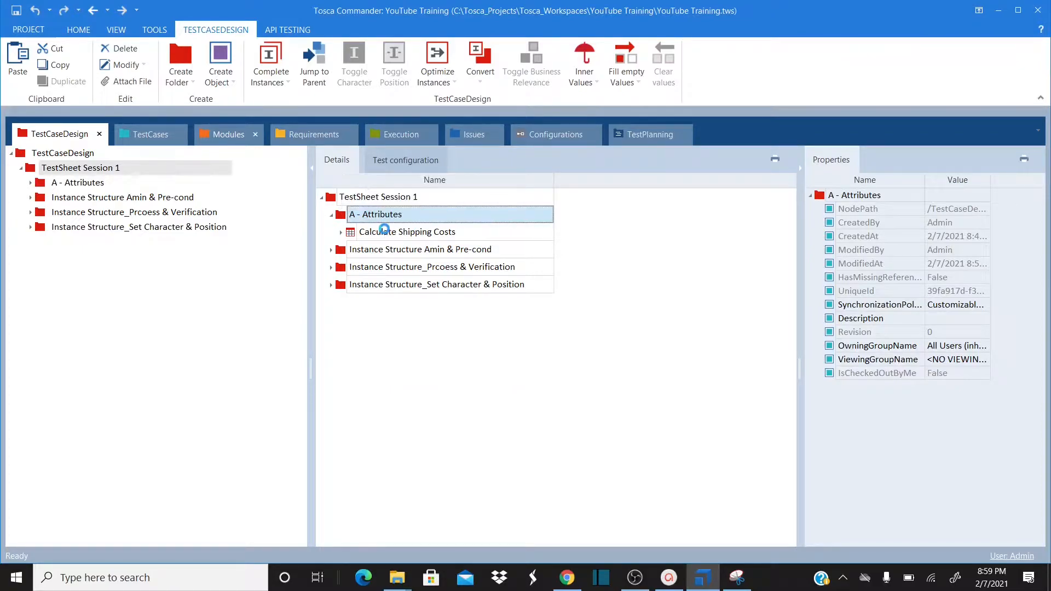
right_click(385, 231)
click(492, 198)
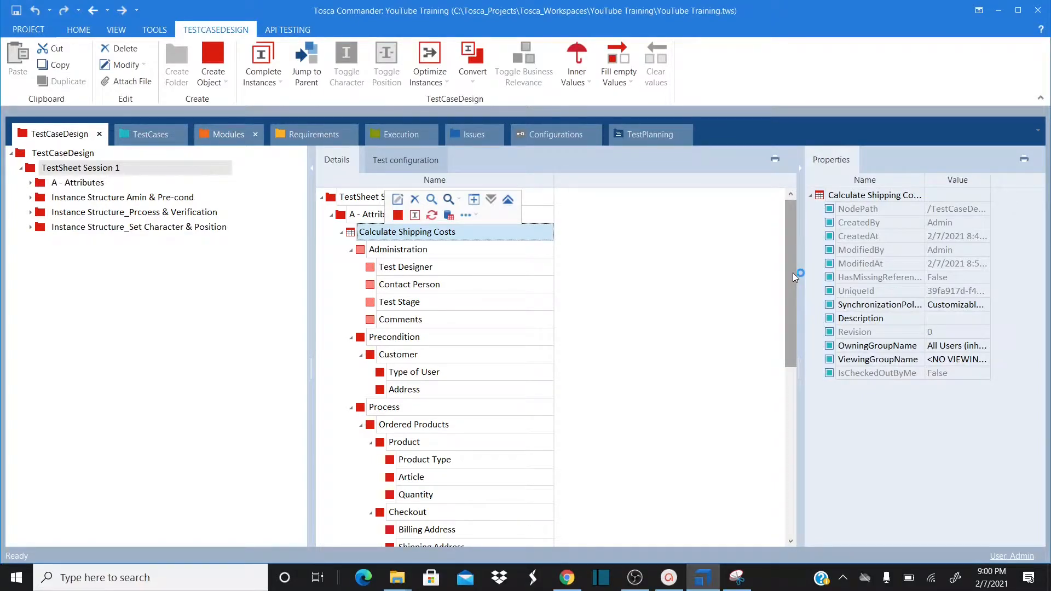
drag(792, 272, 791, 293)
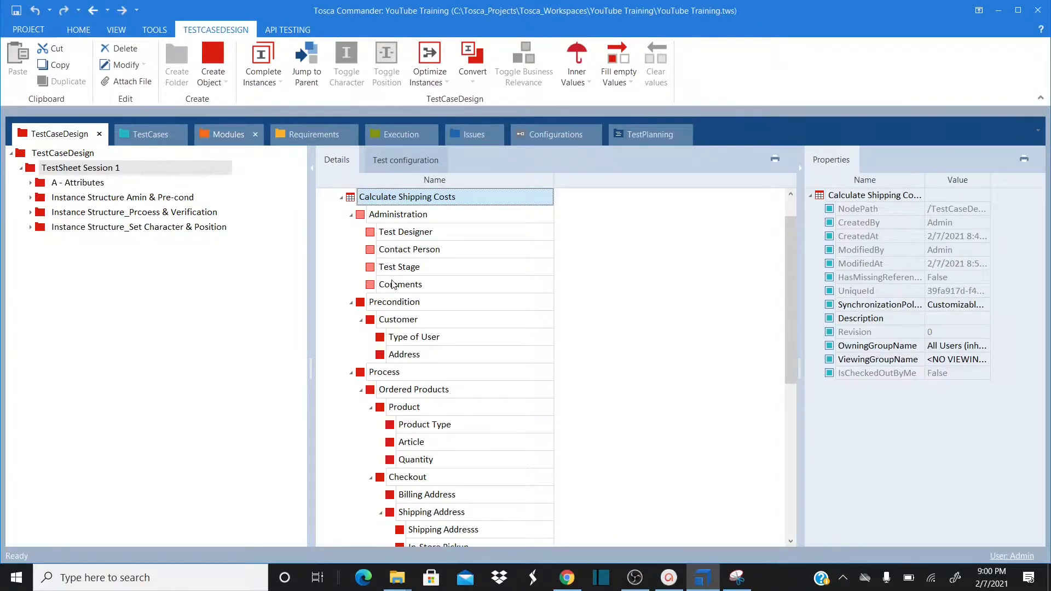
Step through the attributes from Administration, Type of User and Address down to Verification
click(584, 324)
key(Down)
key(Down)
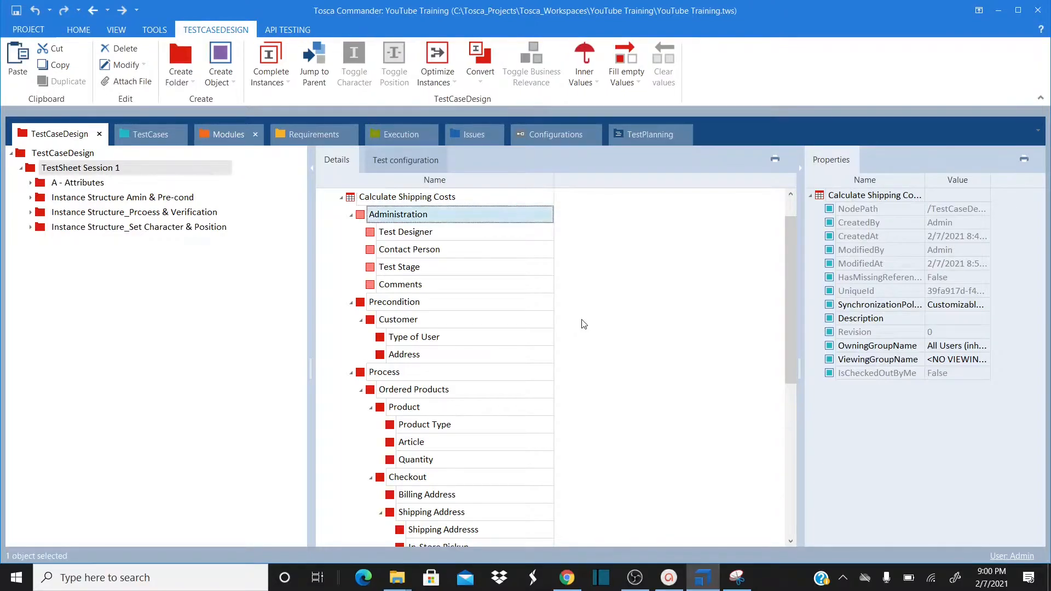
key(Down)
key(Down)
key(Down)
key(Down)
key(Down)
key(Down)
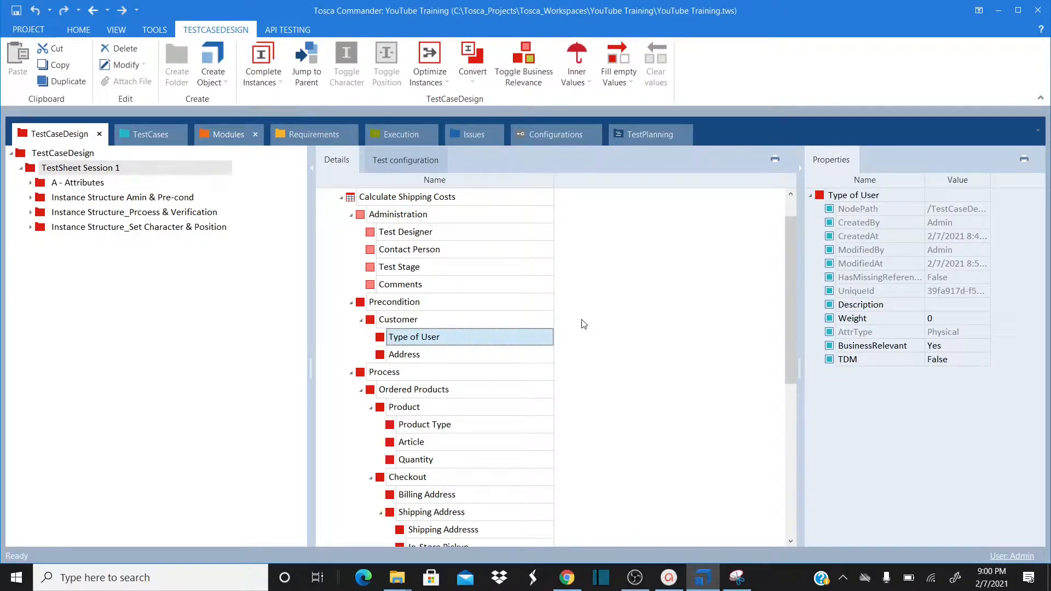
key(Down)
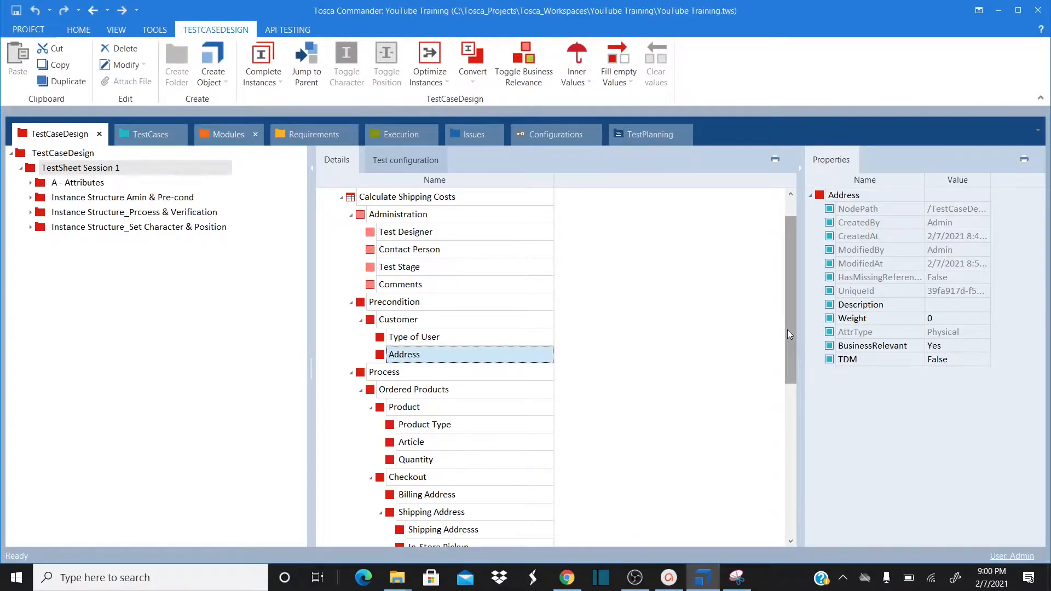
drag(787, 333, 784, 410)
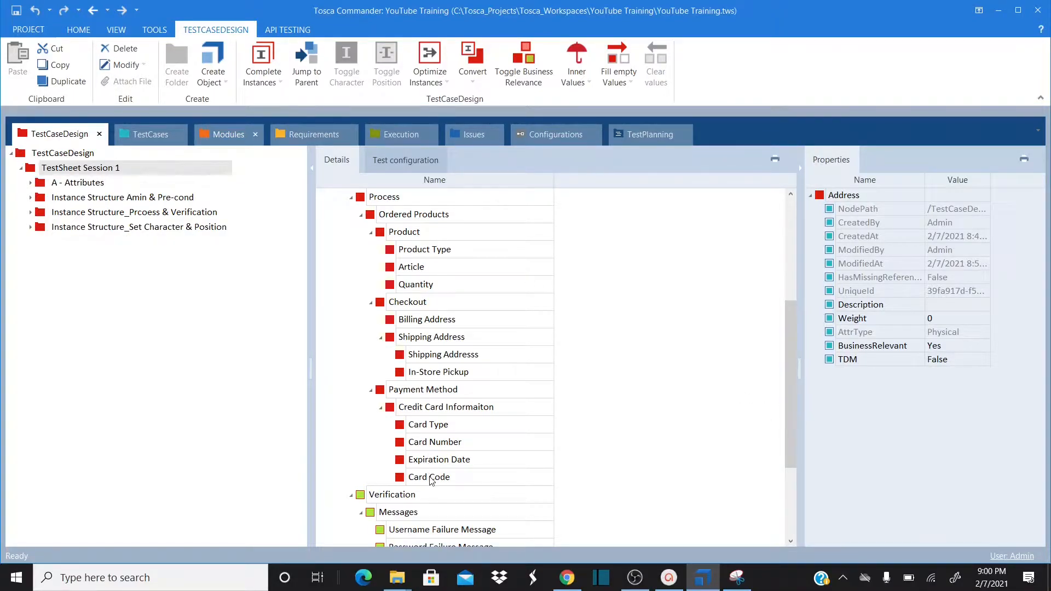
drag(790, 419, 786, 486)
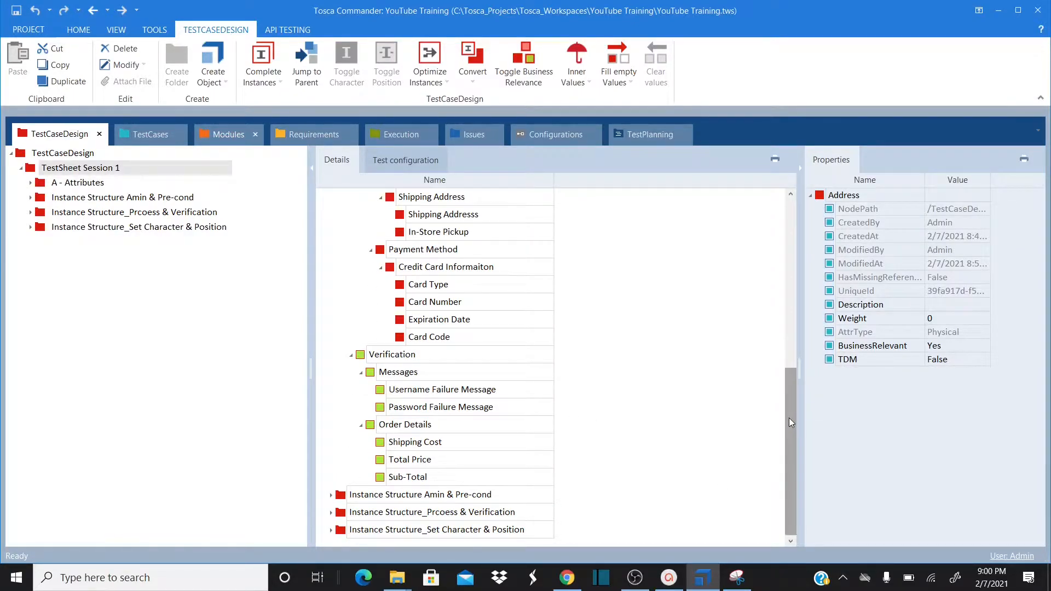
drag(788, 416, 776, 248)
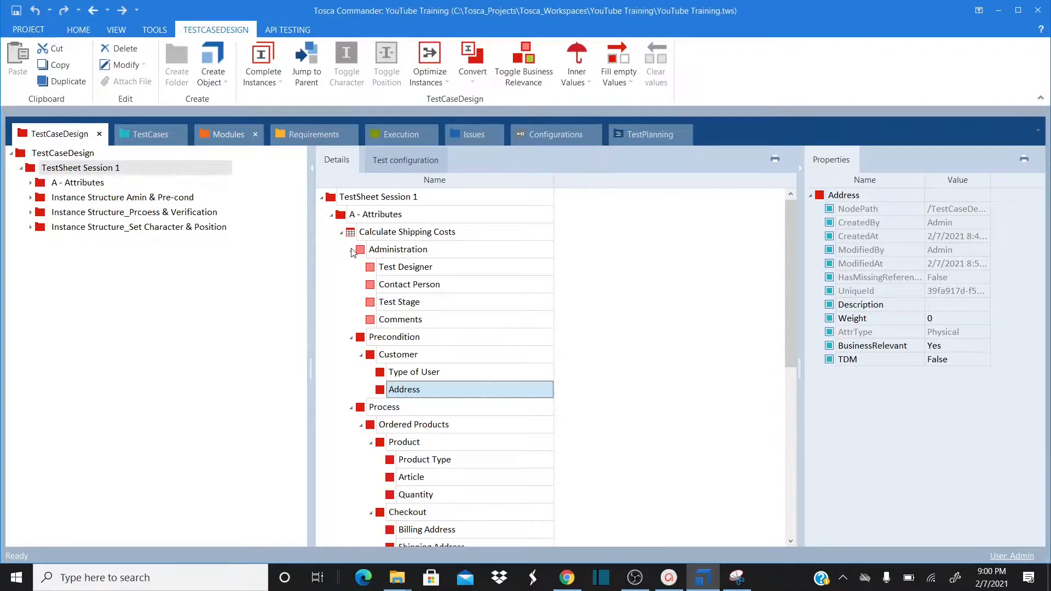
Collapse A - Attributes, copy it and paste it into TestSheet Session 1
click(331, 215)
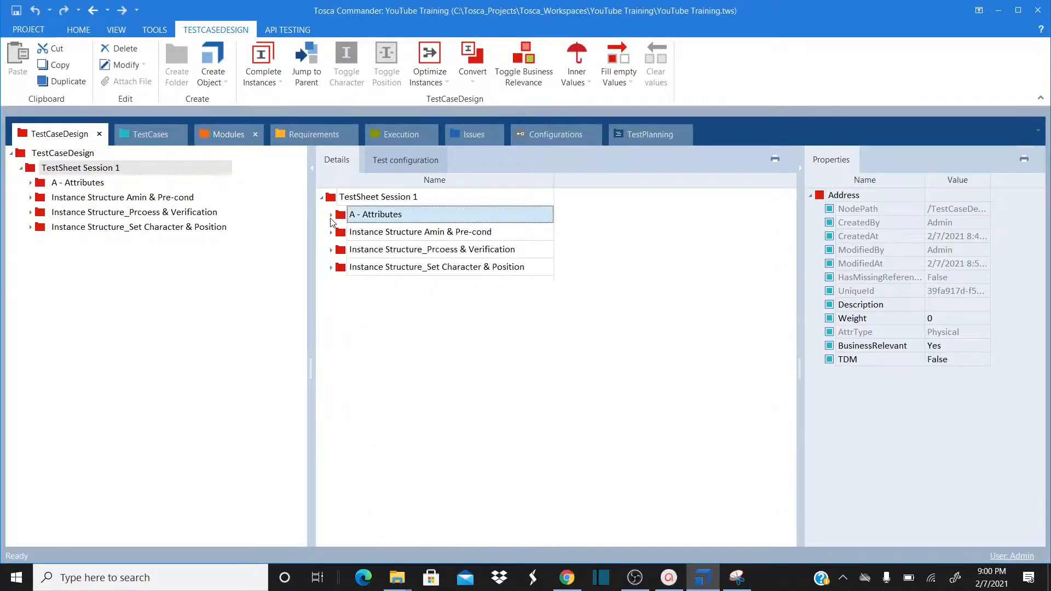
right_click(365, 217)
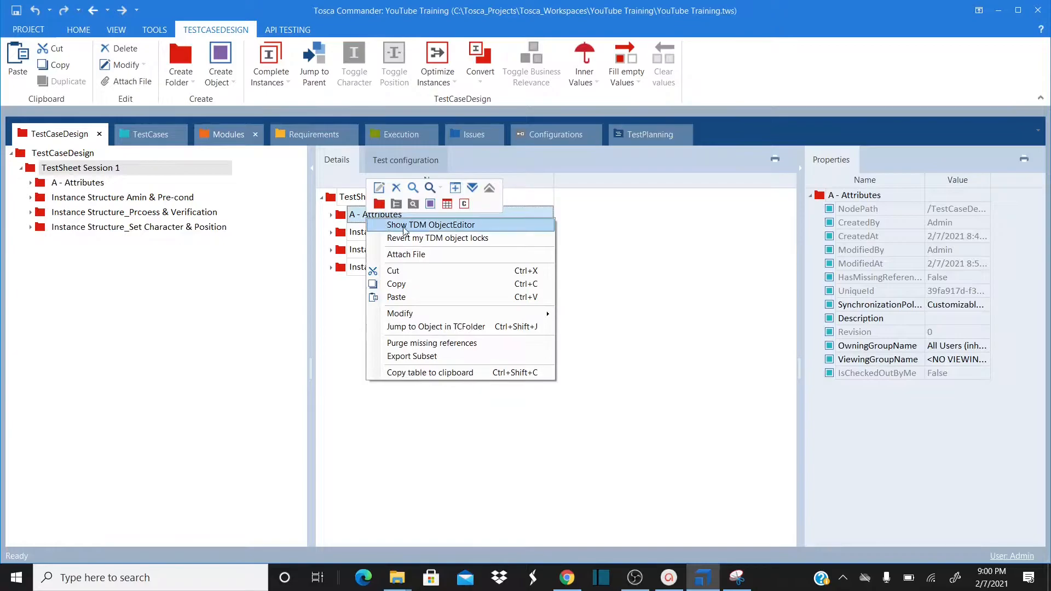
click(429, 283)
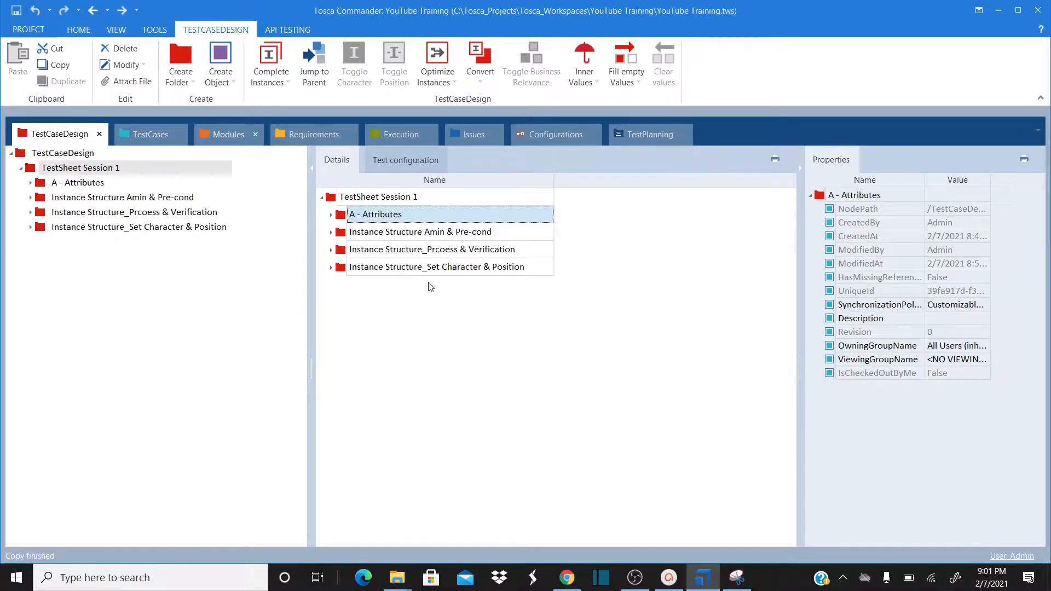
right_click(352, 202)
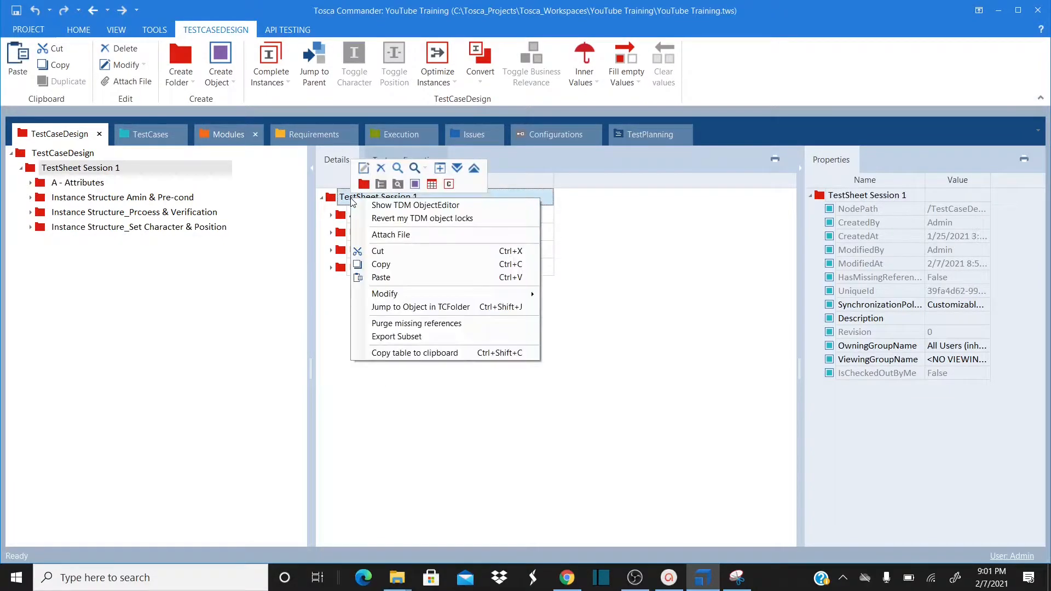
click(412, 277)
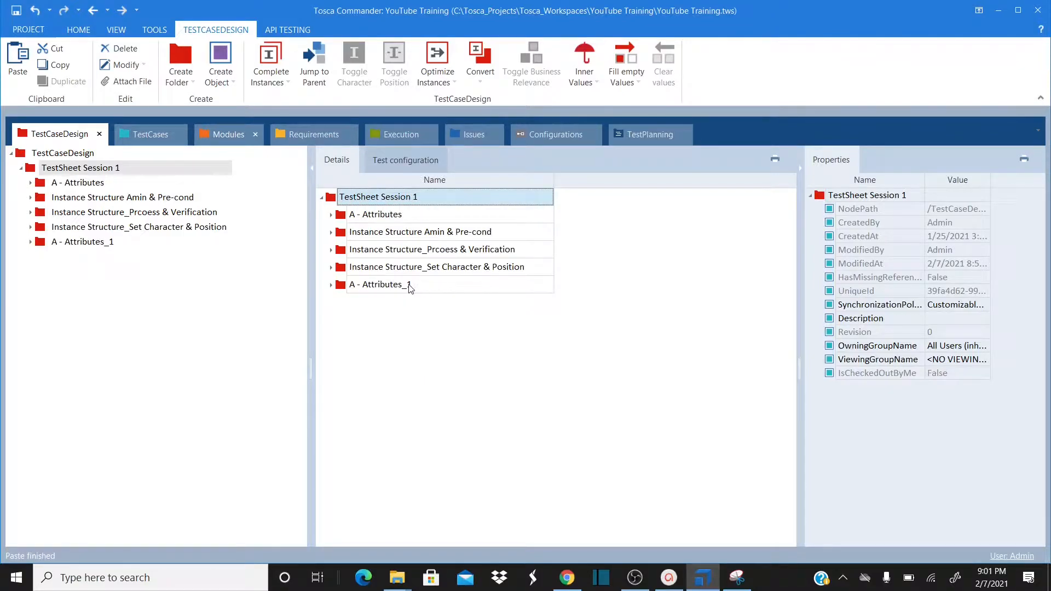
Rename the pasted A - Attributes_1 folder to 'Instance Structure - Admin and Precondition'
click(408, 284)
click(408, 284)
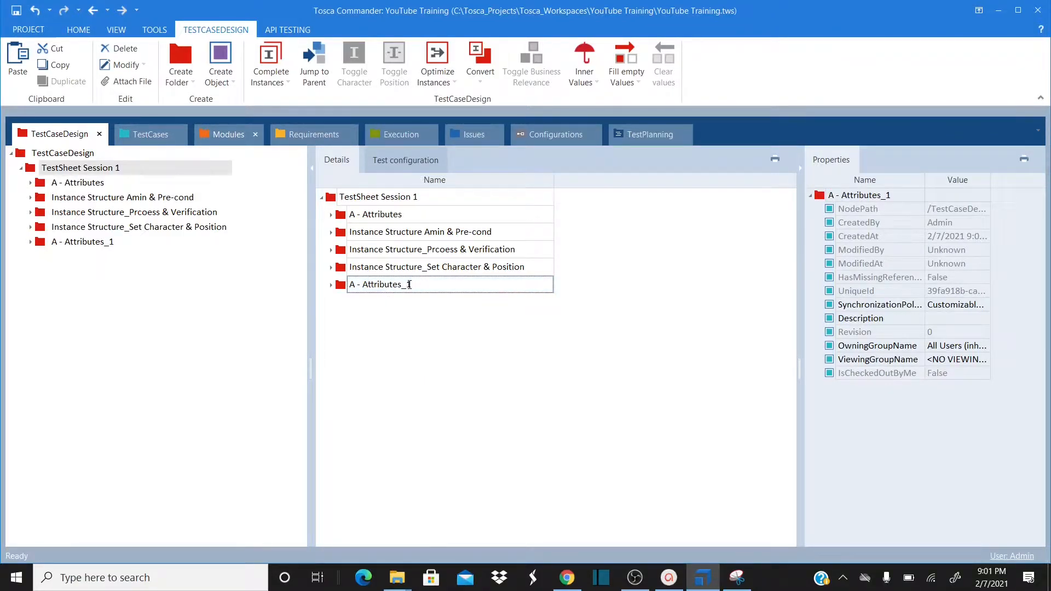
drag(408, 284, 349, 284)
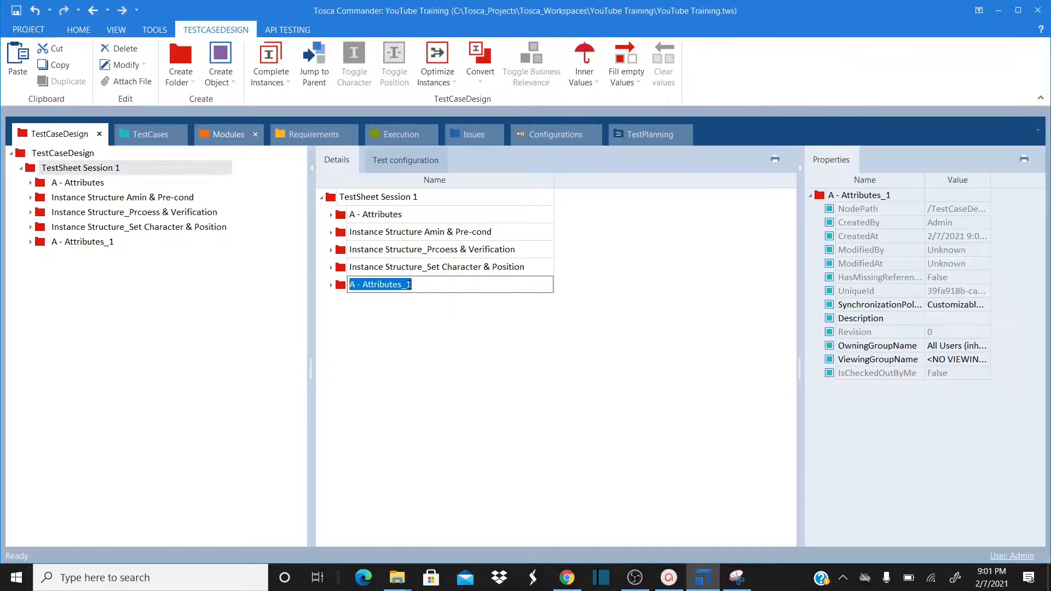
text(Insta)
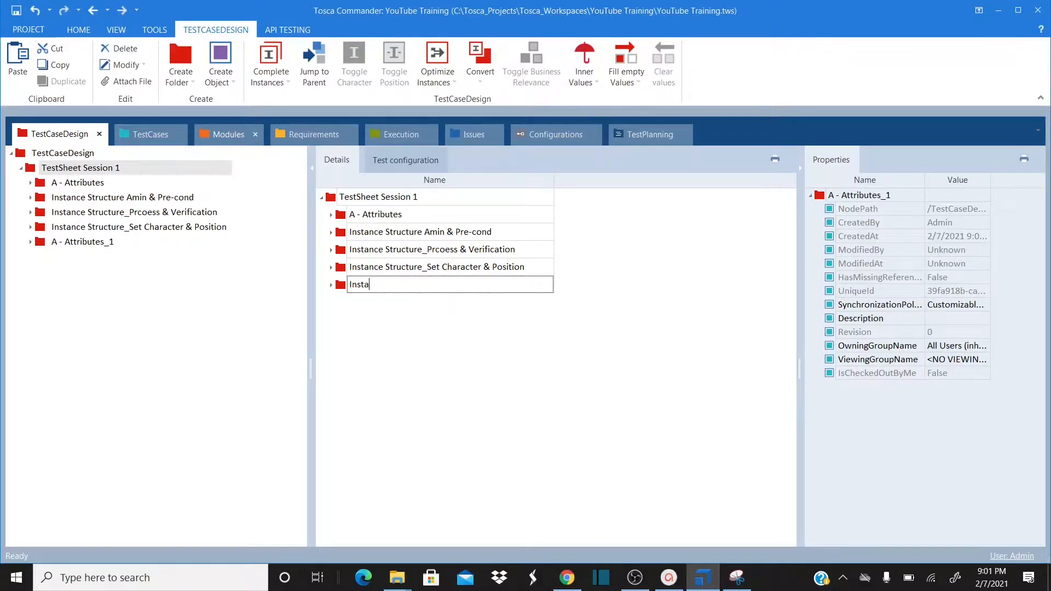
text(nce Structure - Admin and Precondition)
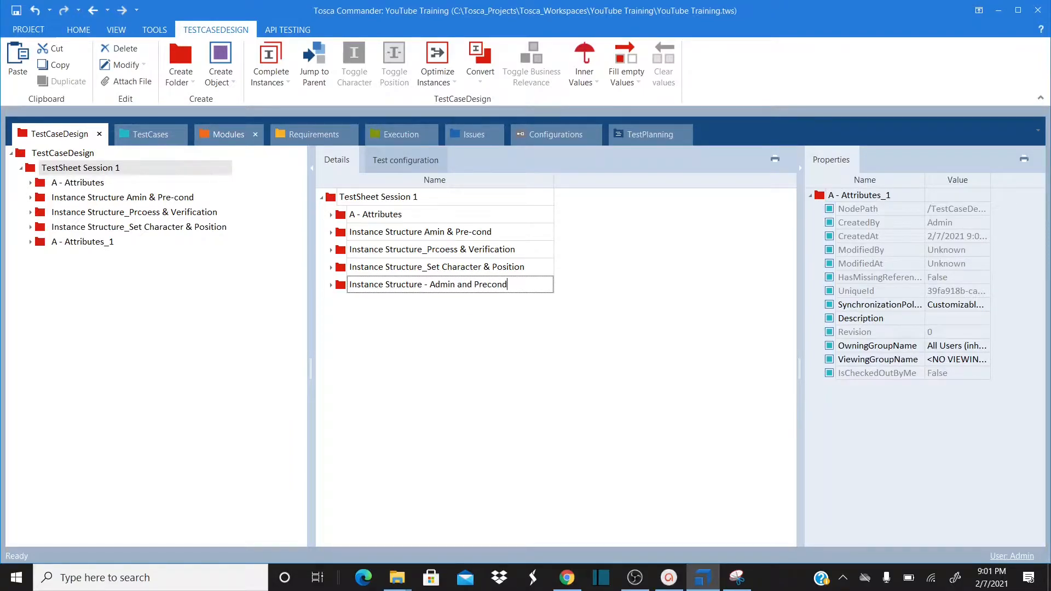
key(Return)
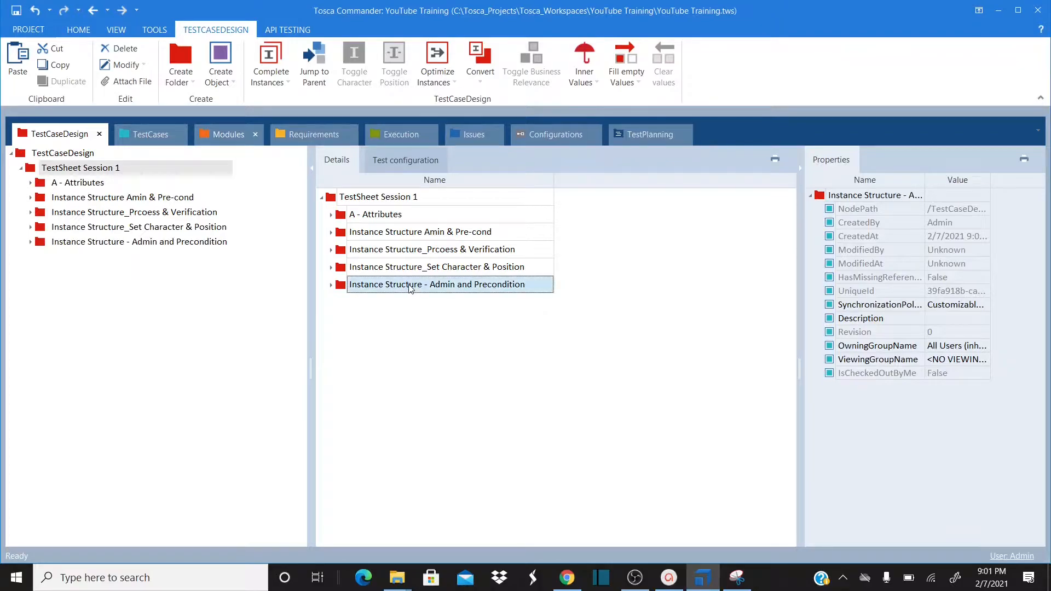
Expand the new folder through Calculate Shipping Costs to Administration
click(331, 285)
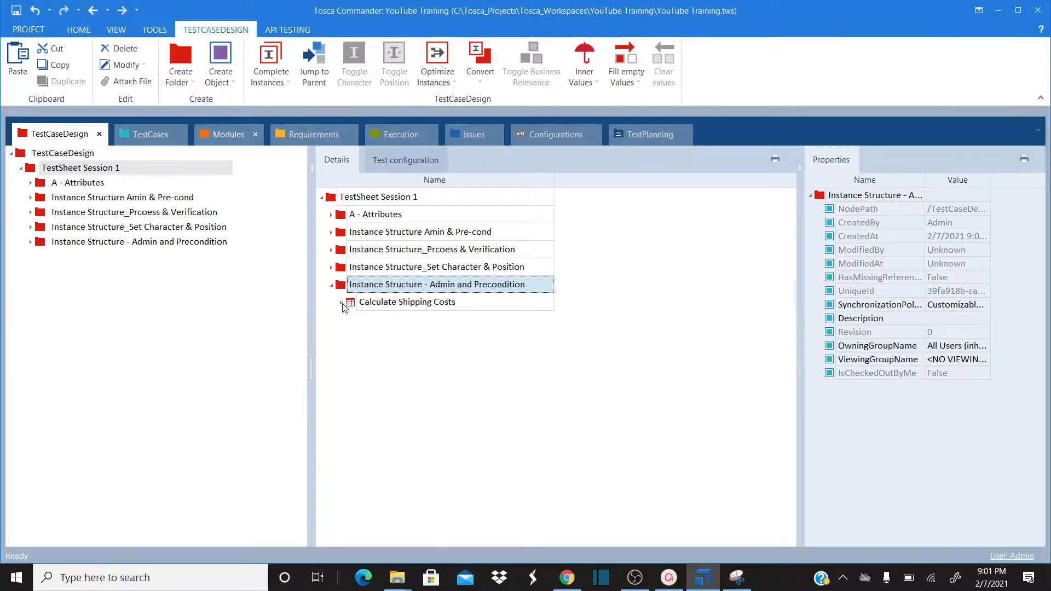
click(341, 302)
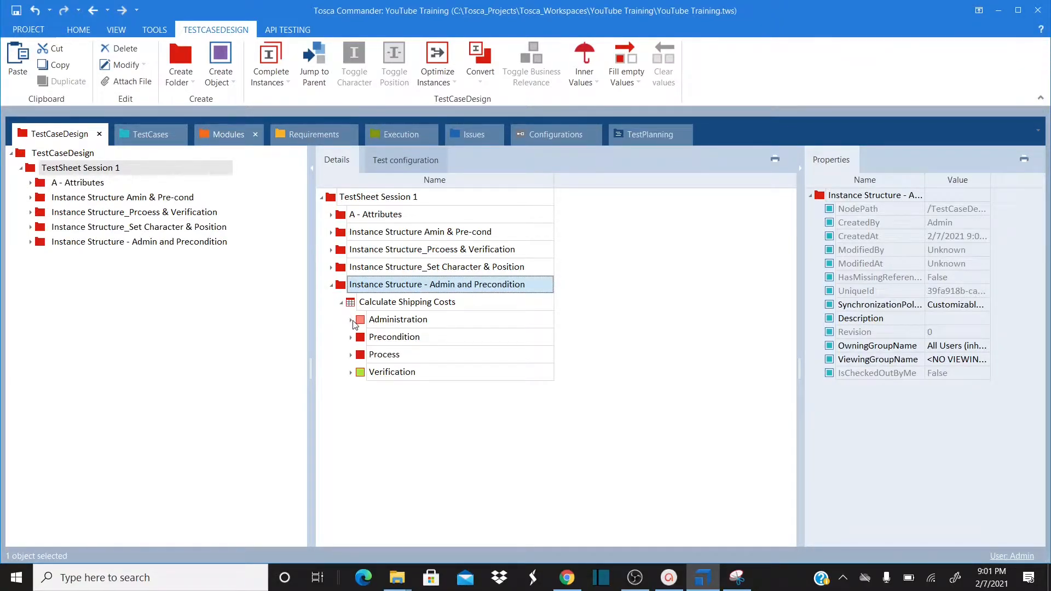
click(351, 320)
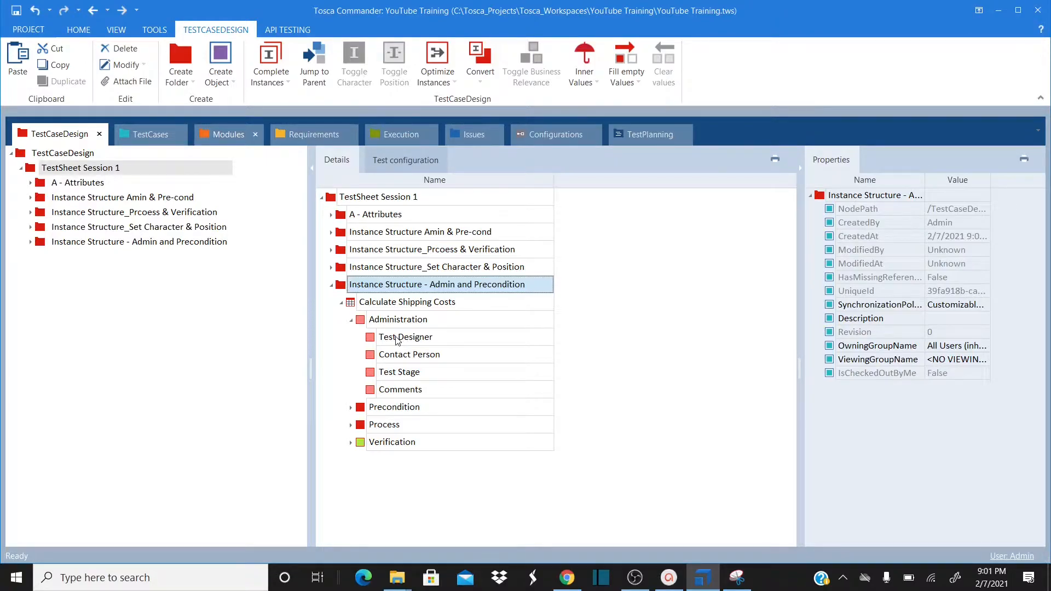
Create a Test Designer instance named Max Methodology
right_click(398, 339)
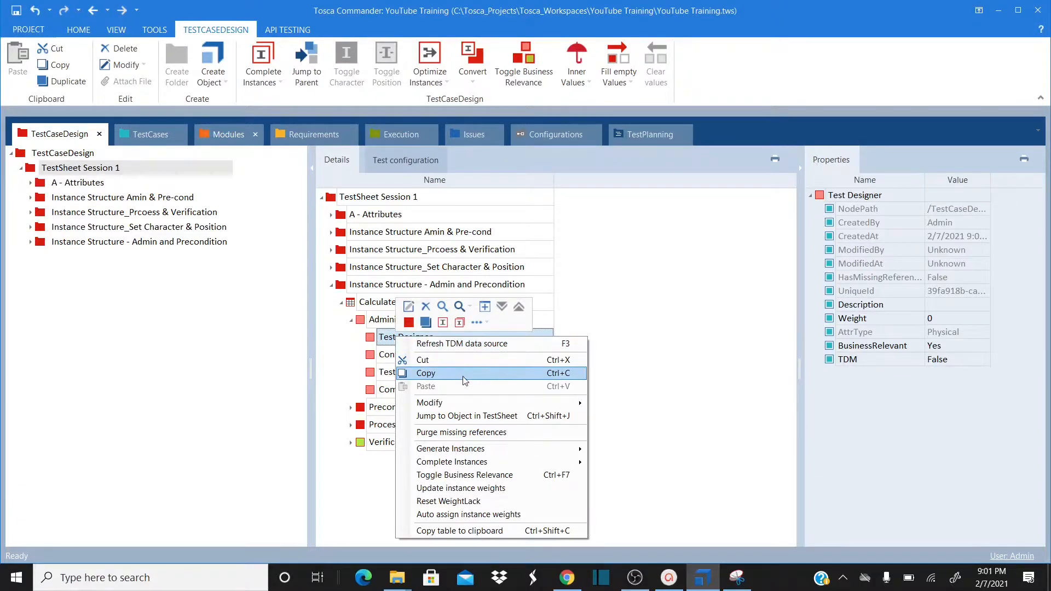
right_click(374, 338)
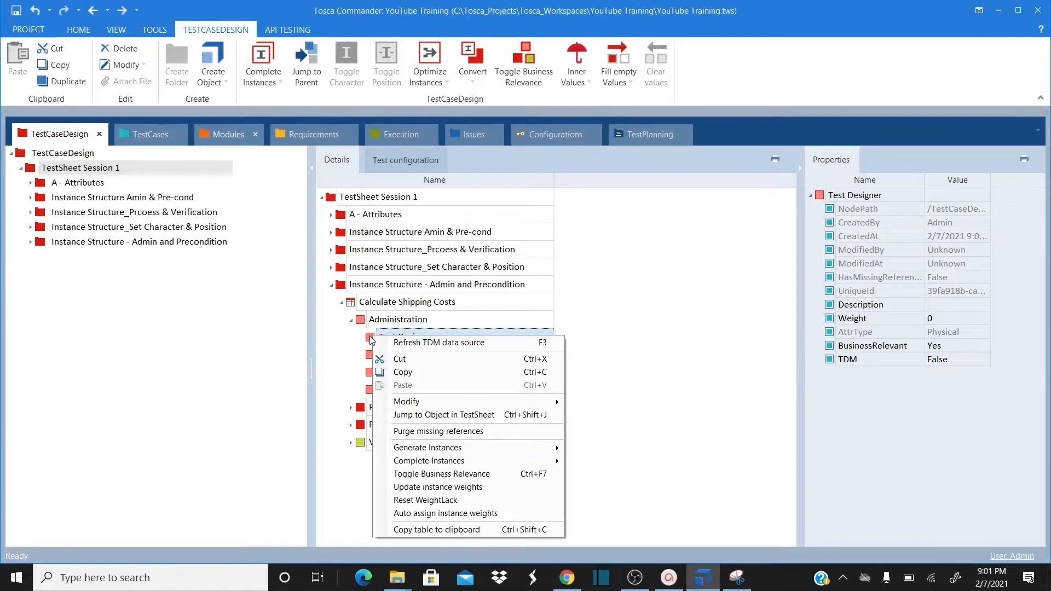
click(370, 336)
right_click(371, 338)
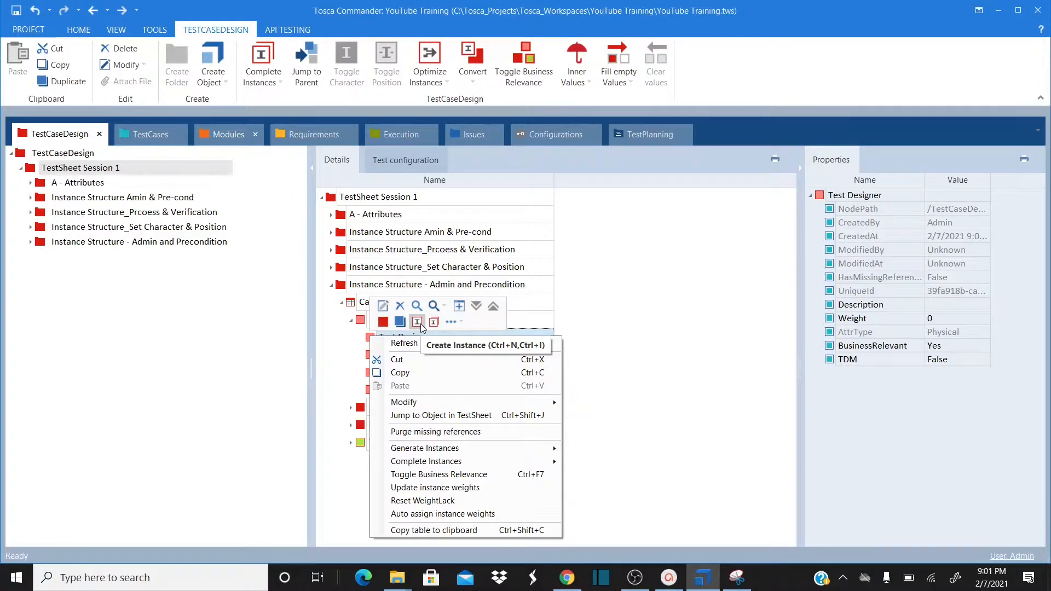
click(417, 322)
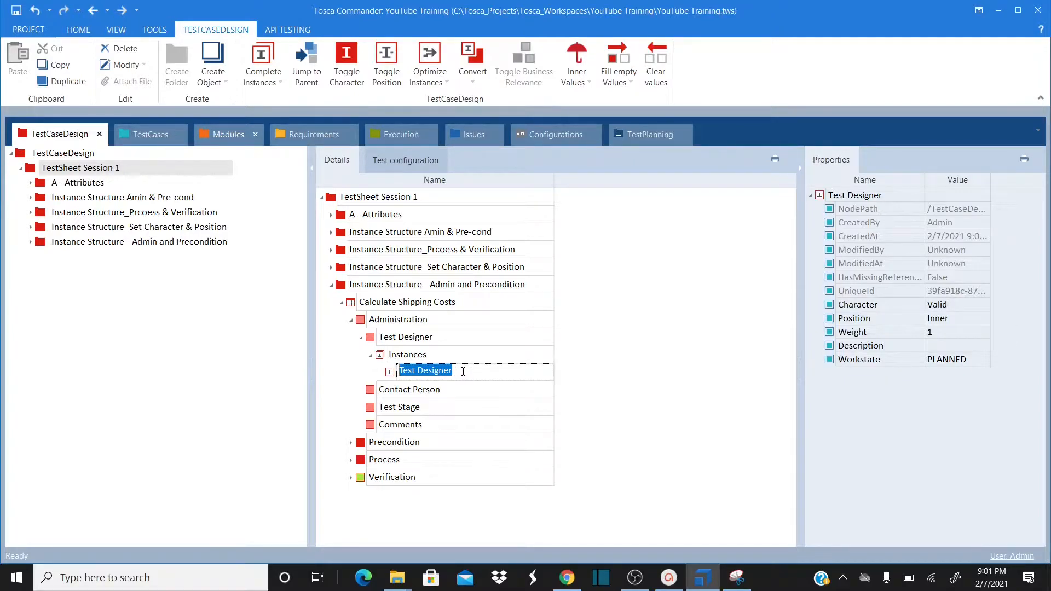
text(Ma)
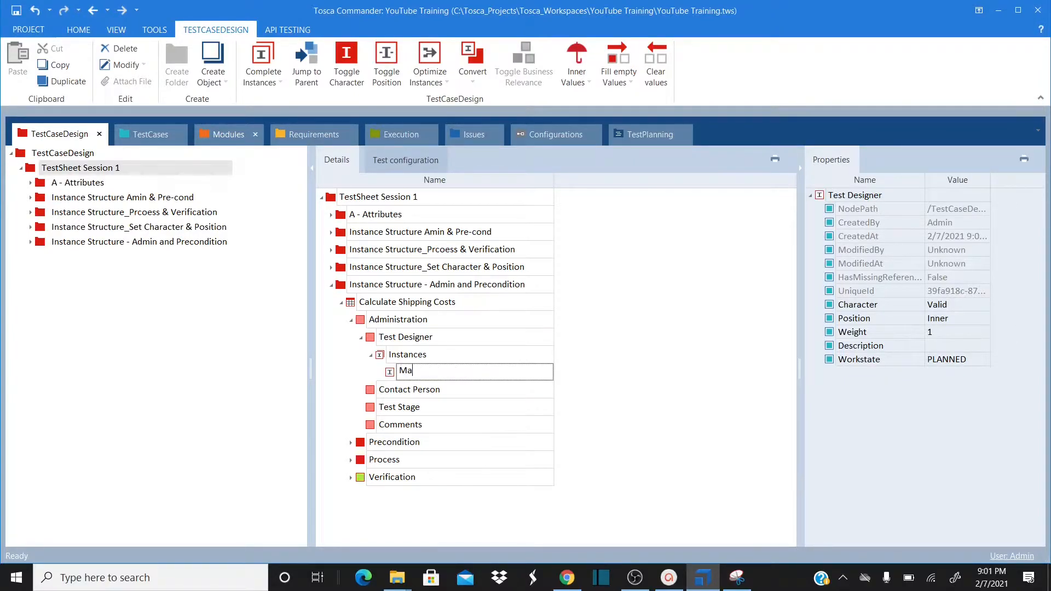
text(x Methodology)
key(Return)
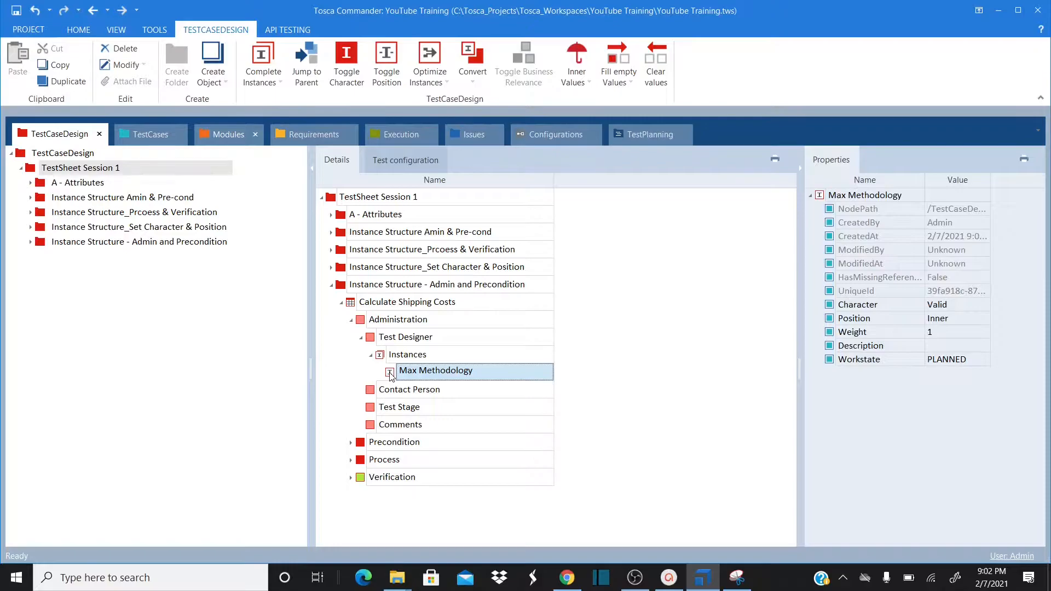
Add a second Test Designer instance named with a test designer's name
click(393, 338)
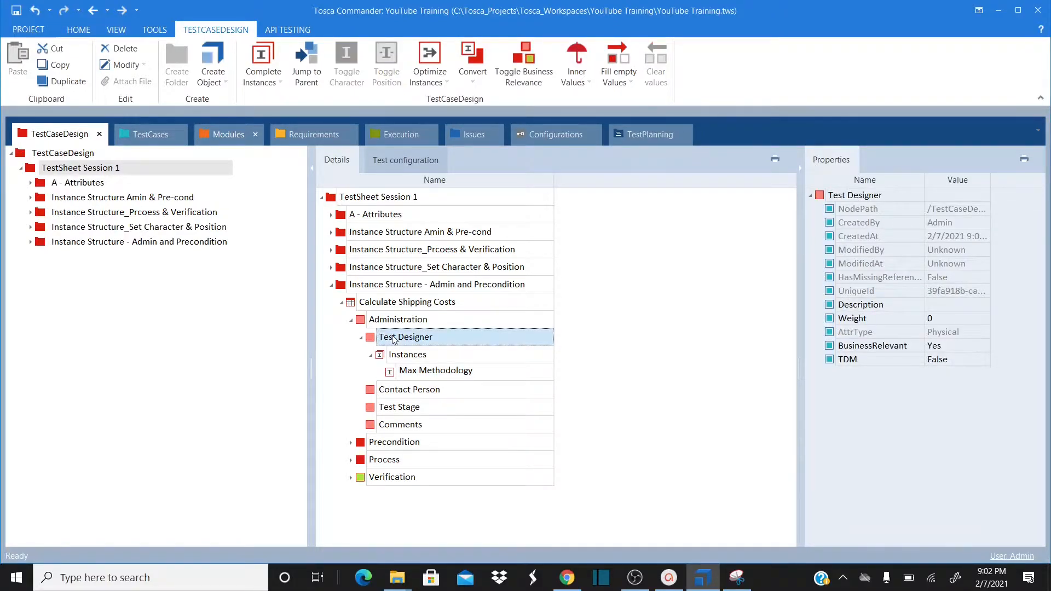
right_click(393, 339)
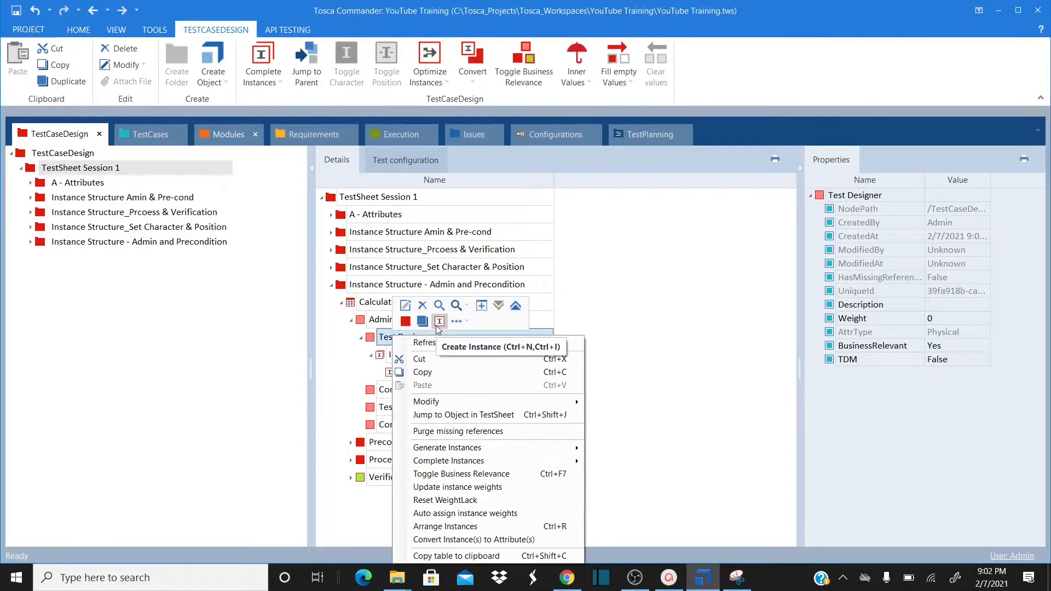
click(439, 321)
text(St)
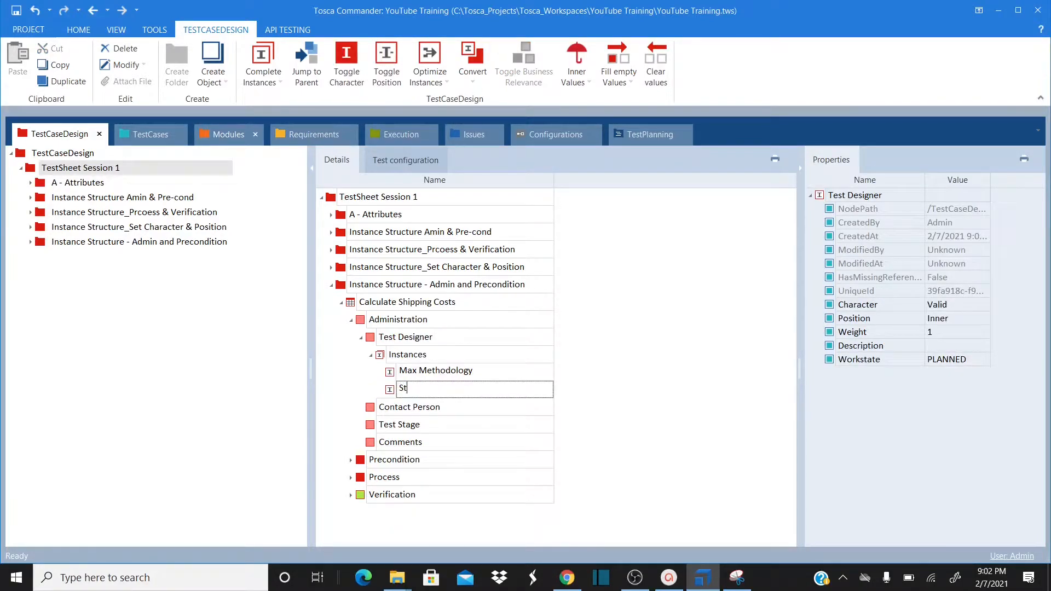
text(ev4en Design)
key(Return)
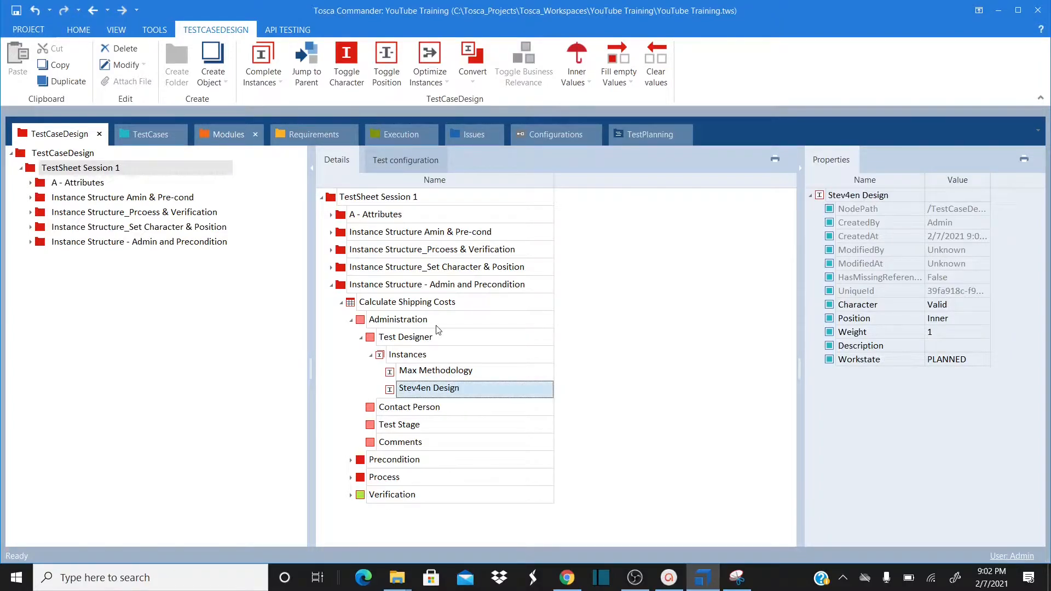
Create a first Contact Person instance with a contact person's name
click(372, 407)
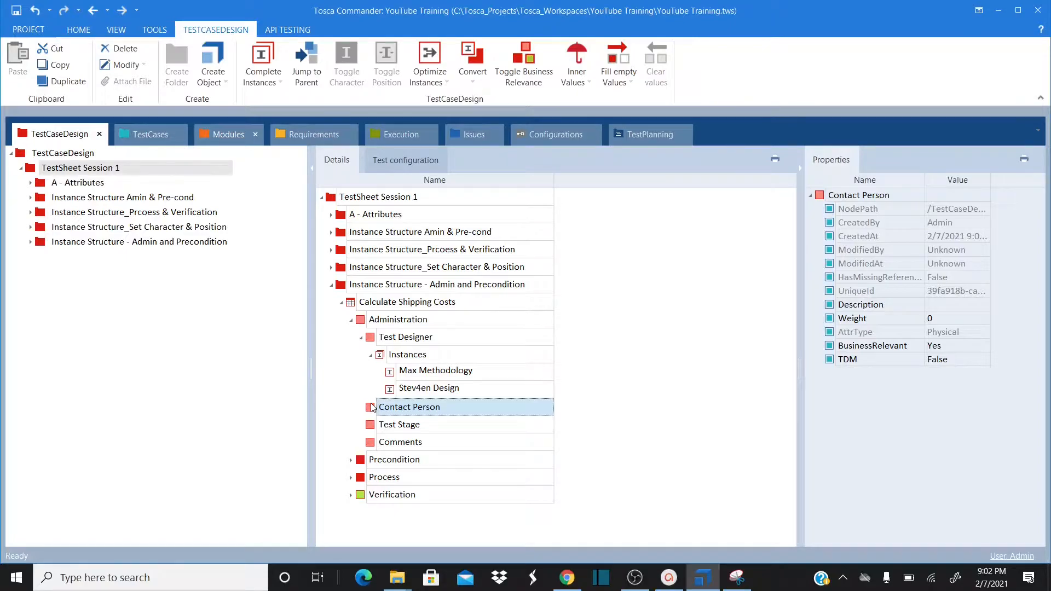
right_click(372, 407)
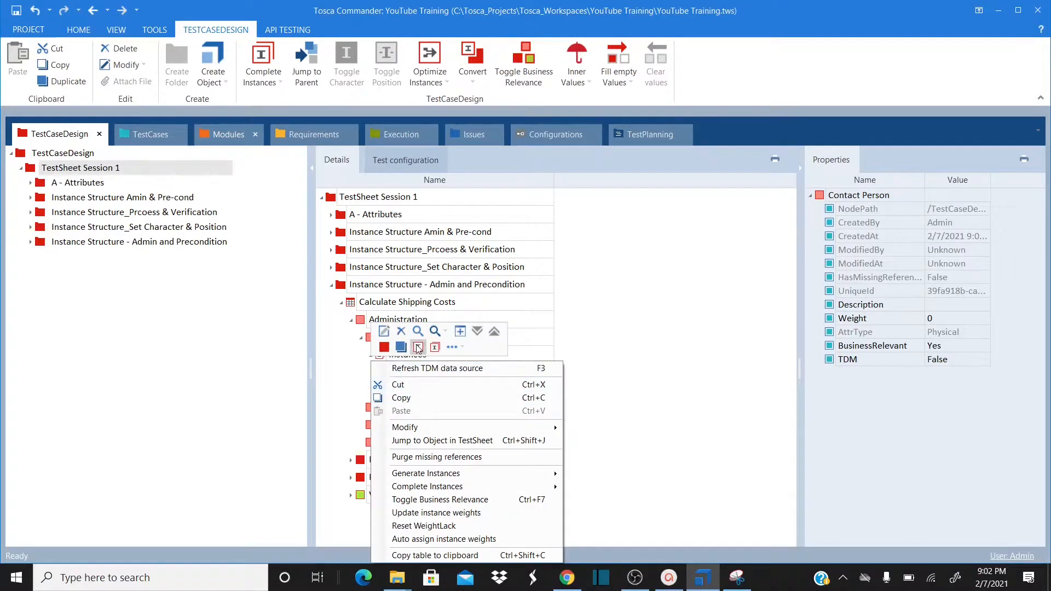
click(418, 347)
text(Pe)
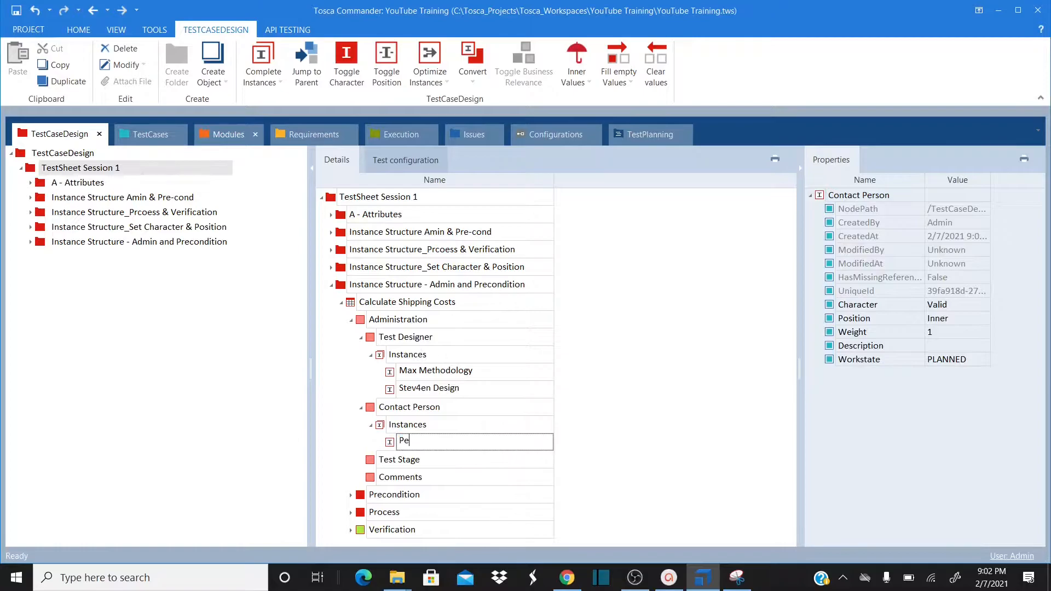
text(ter Bsu)
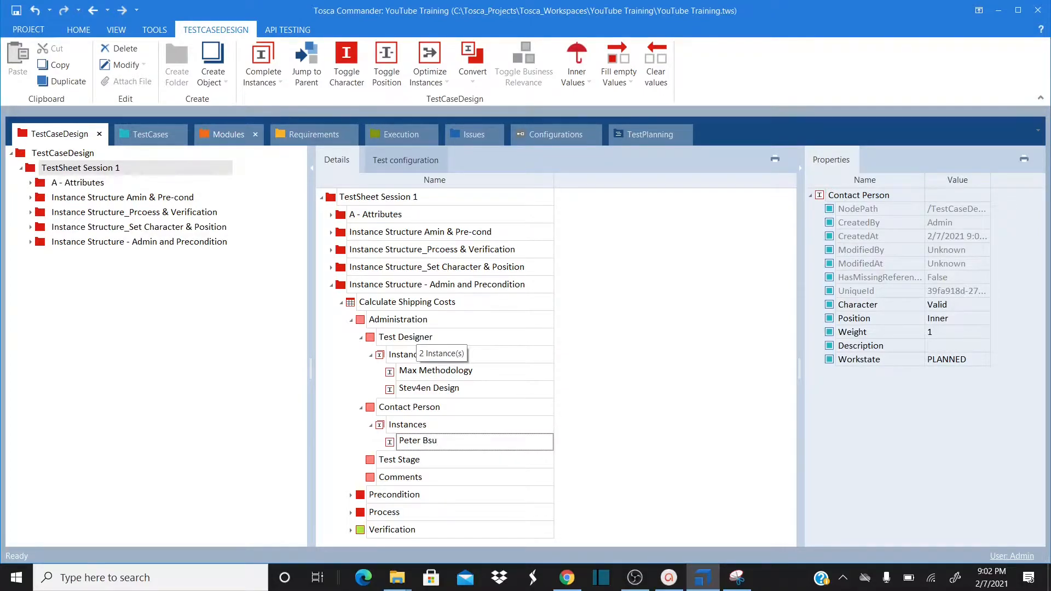
key(BackSpace)
key(BackSpace)
text(usiness)
key(Return)
Create a second Contact Person instance with another contact person's name
click(393, 415)
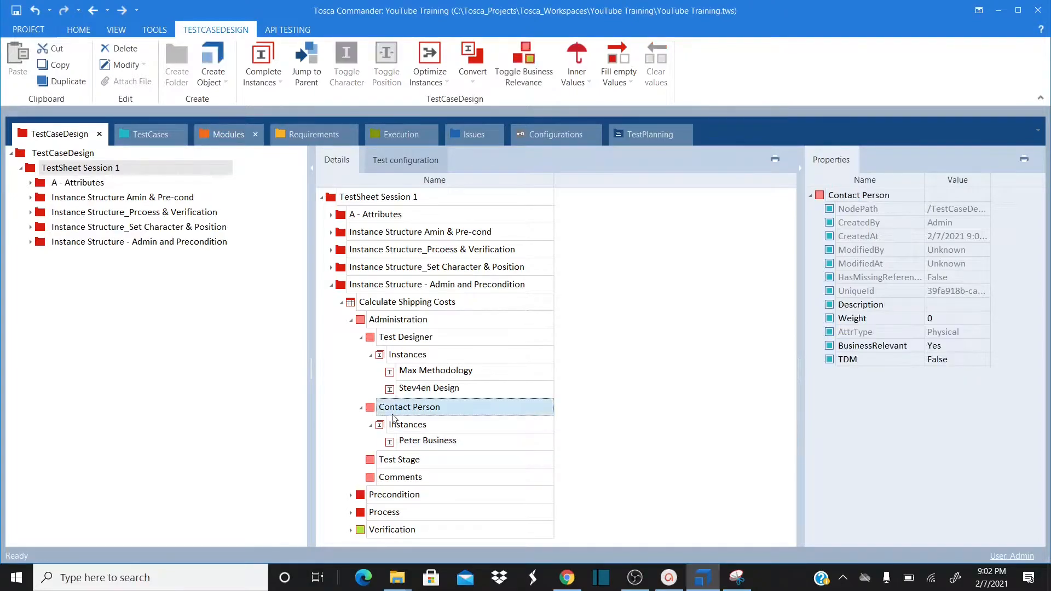
right_click(393, 417)
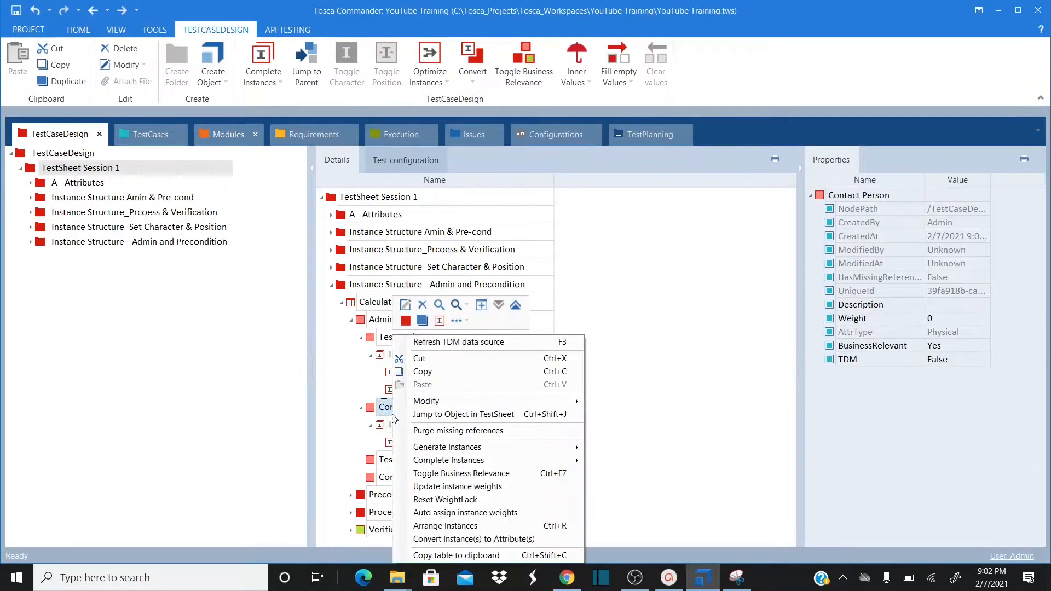
click(439, 321)
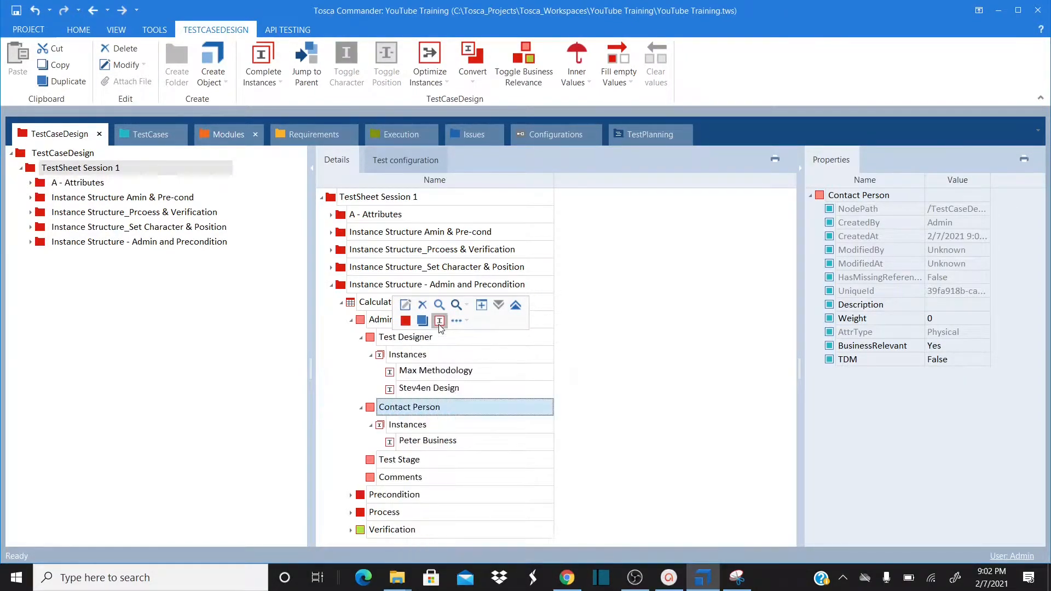
text(Car)
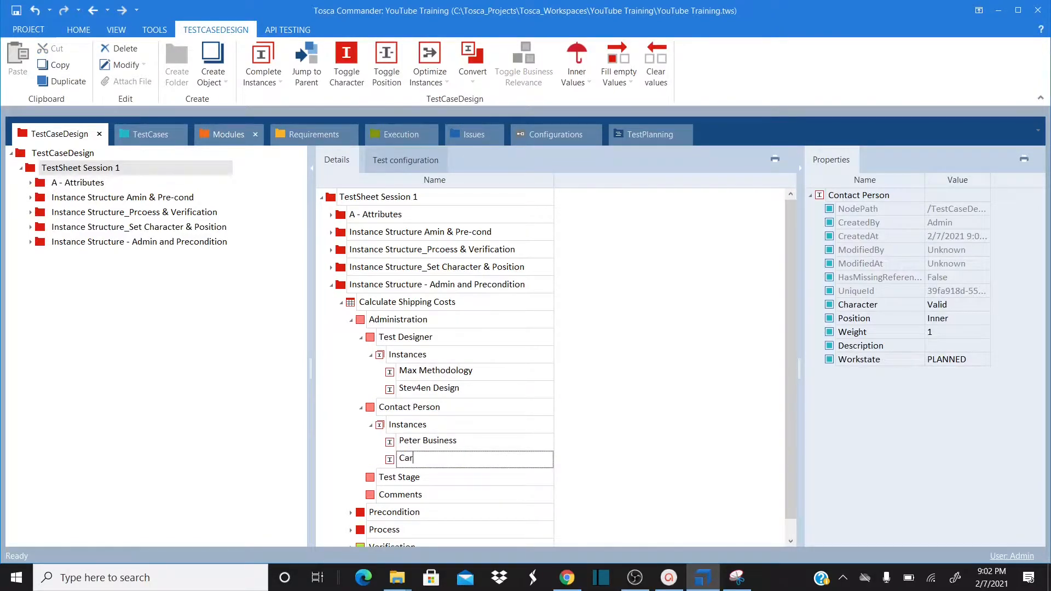
text(l Business)
key(Return)
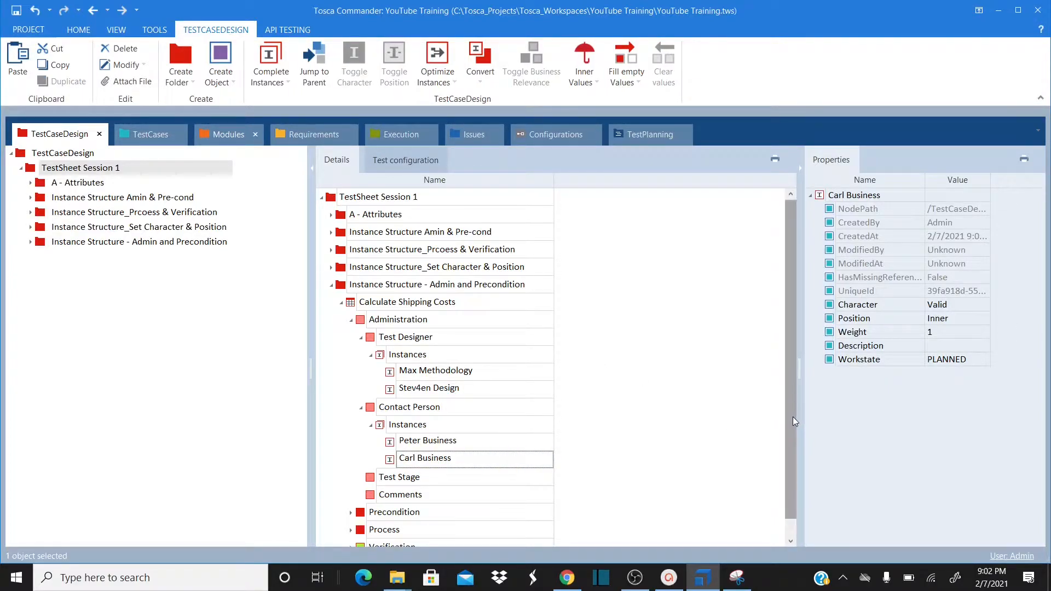
drag(792, 420, 783, 484)
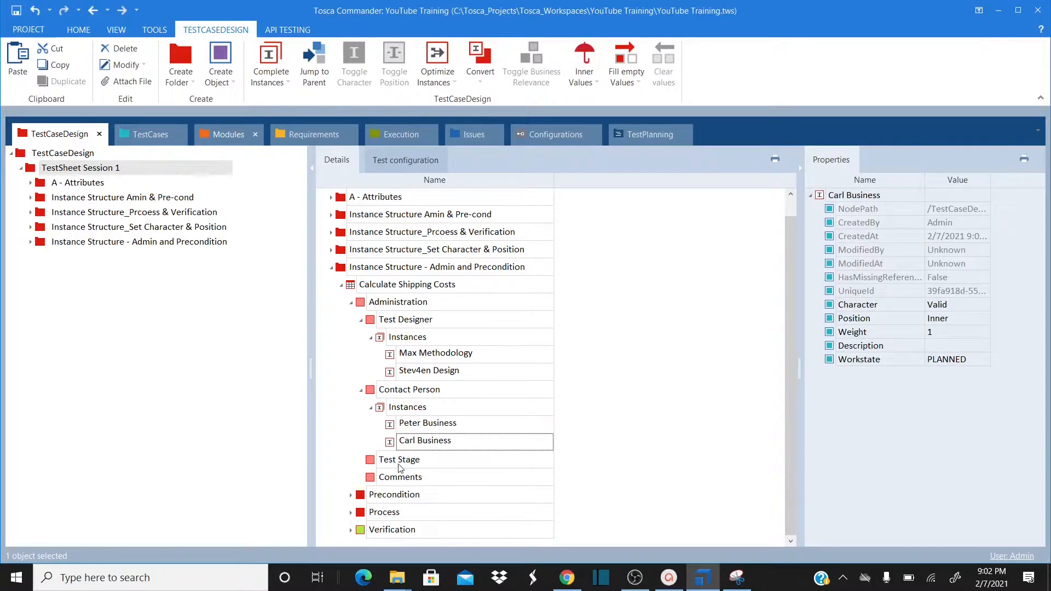
click(372, 463)
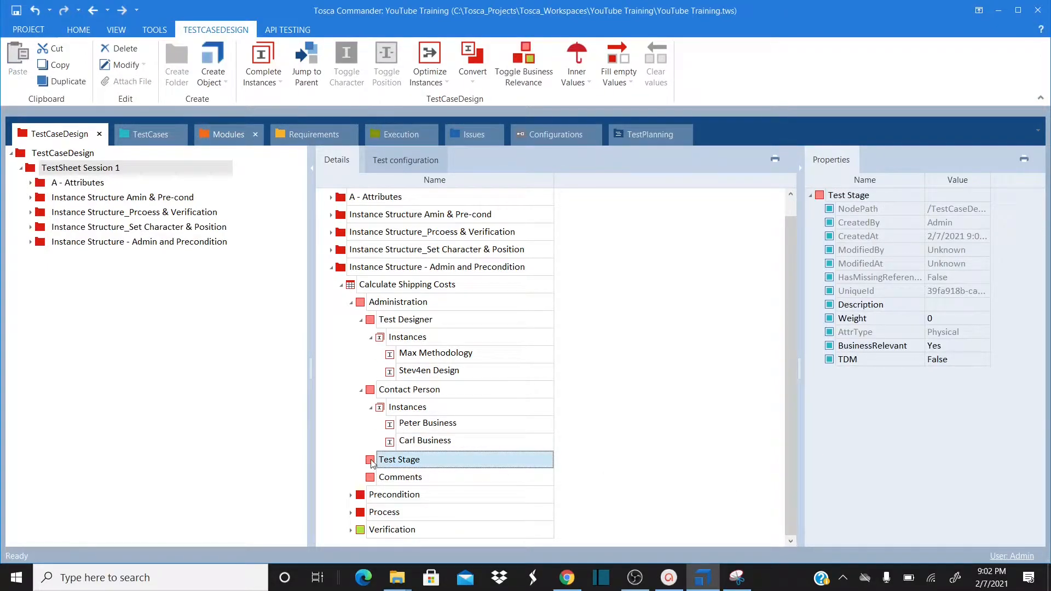
Create the Test Stage instance Regression
right_click(371, 464)
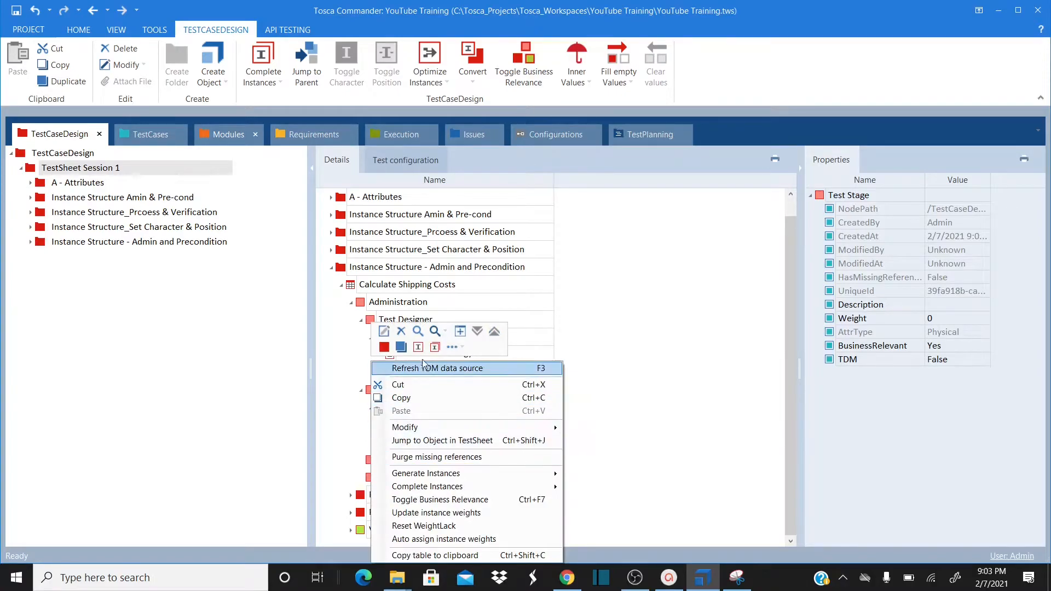
click(420, 348)
click(419, 348)
text(R)
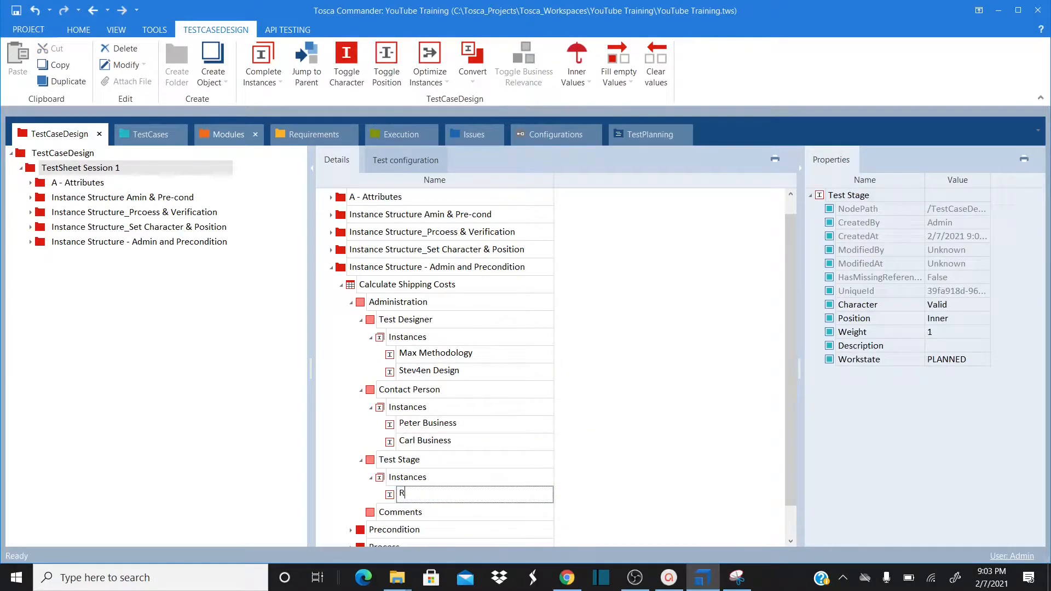
text(egression)
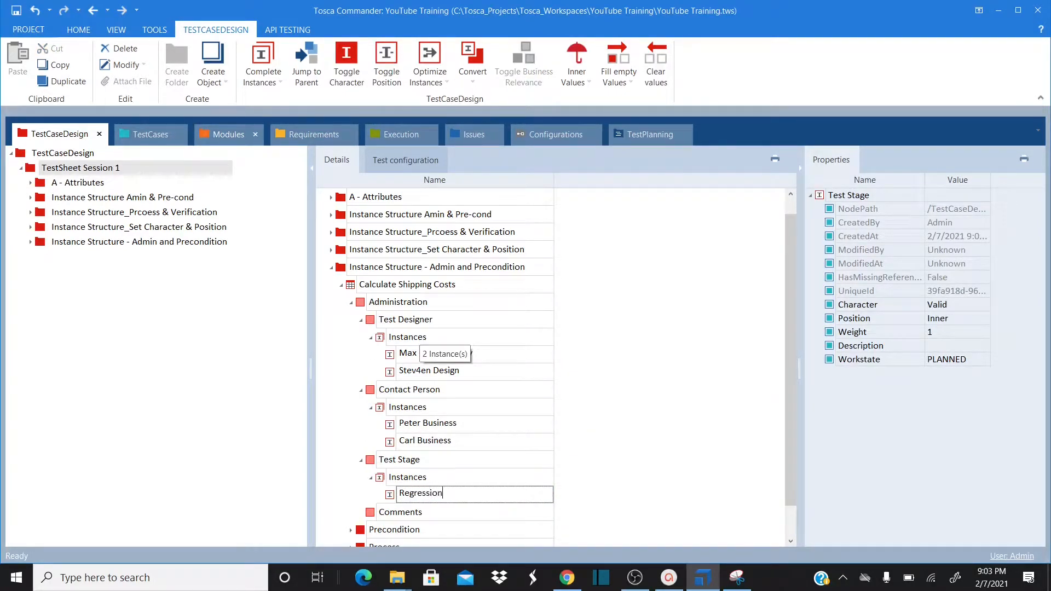
key(Return)
Add Smoke and One Time as further Test Stage instances
click(376, 464)
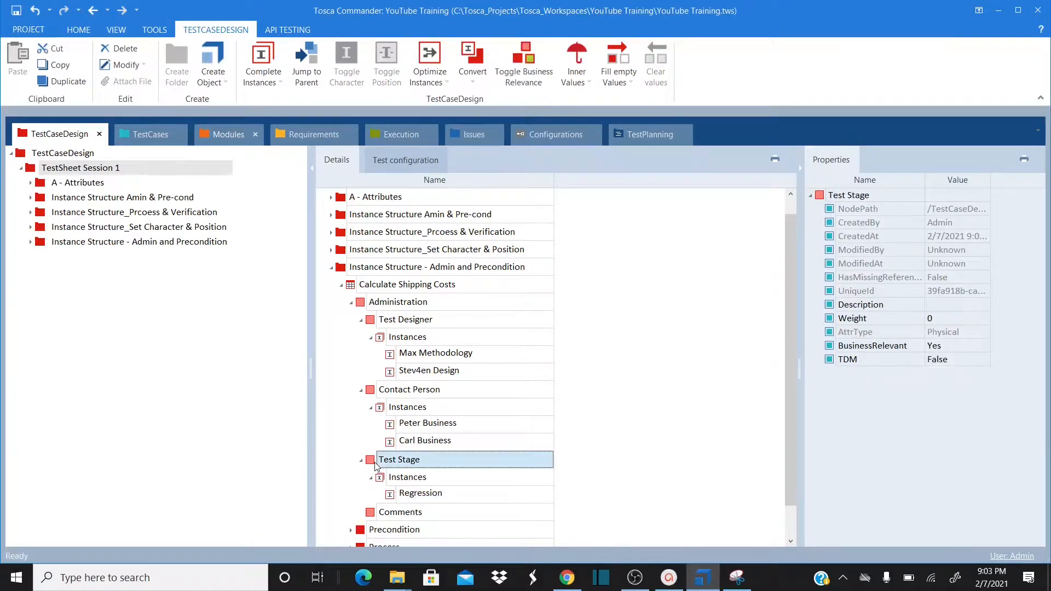
right_click(375, 465)
click(423, 322)
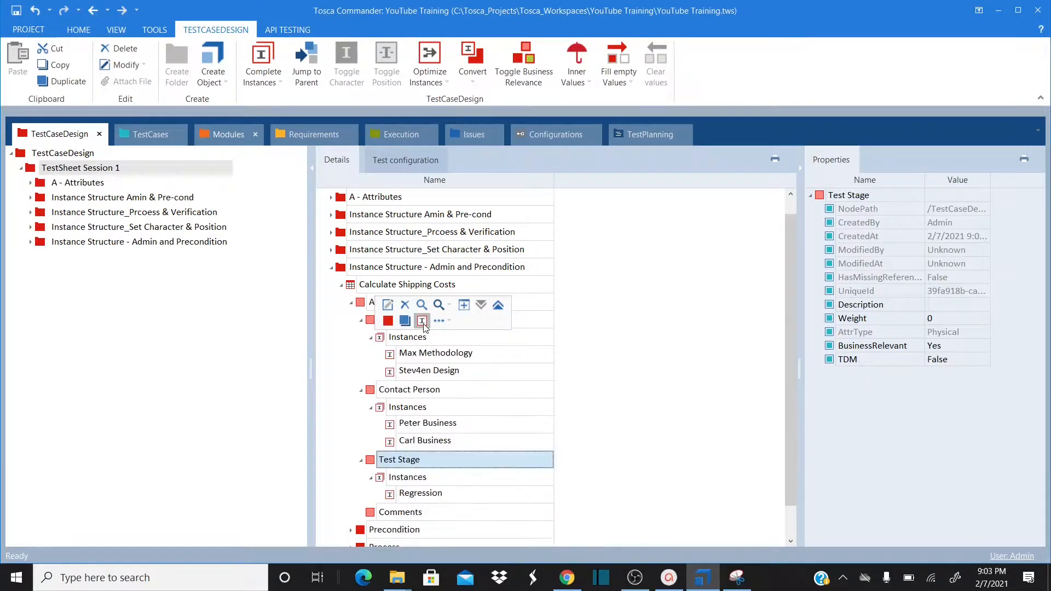
text(Smoke)
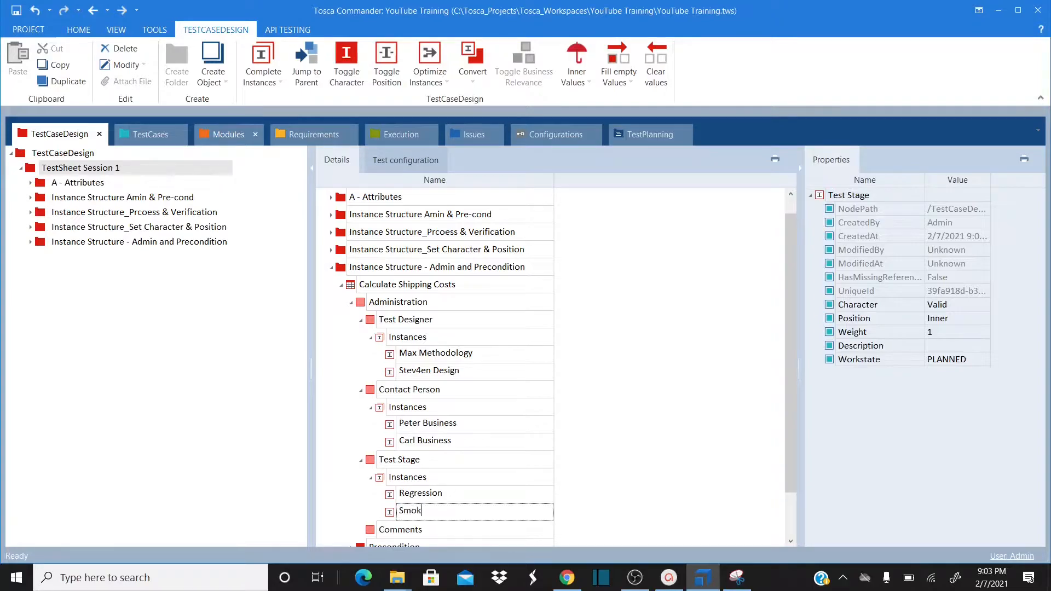
key(Return)
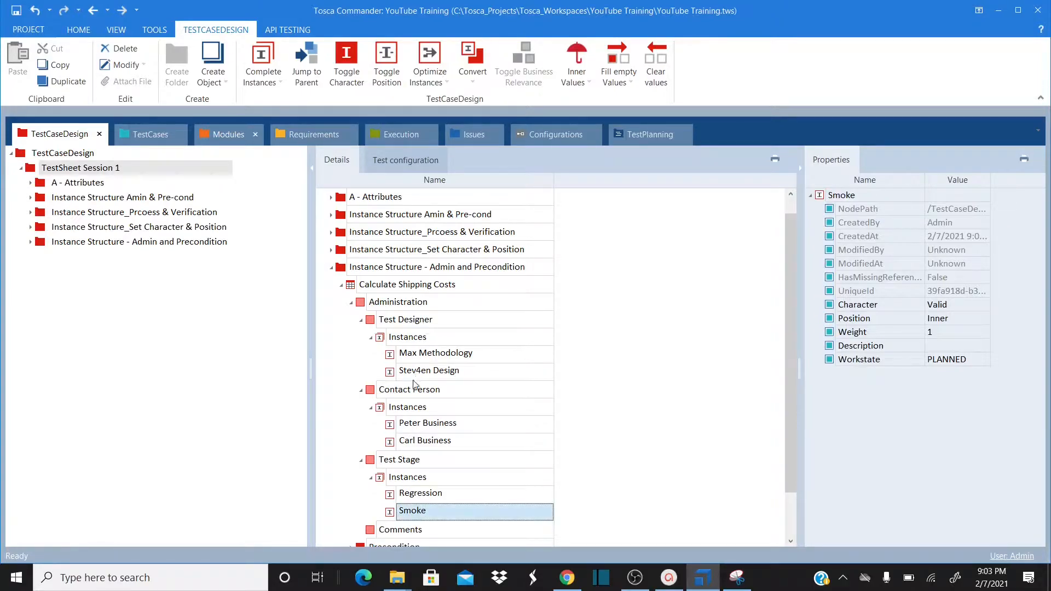
right_click(376, 464)
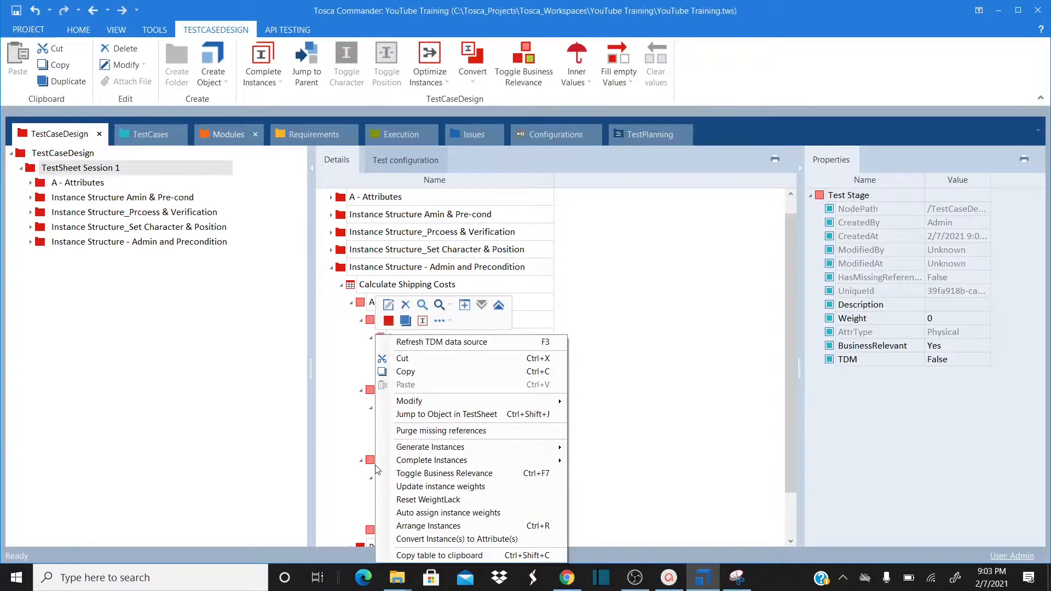
click(422, 321)
text(One T)
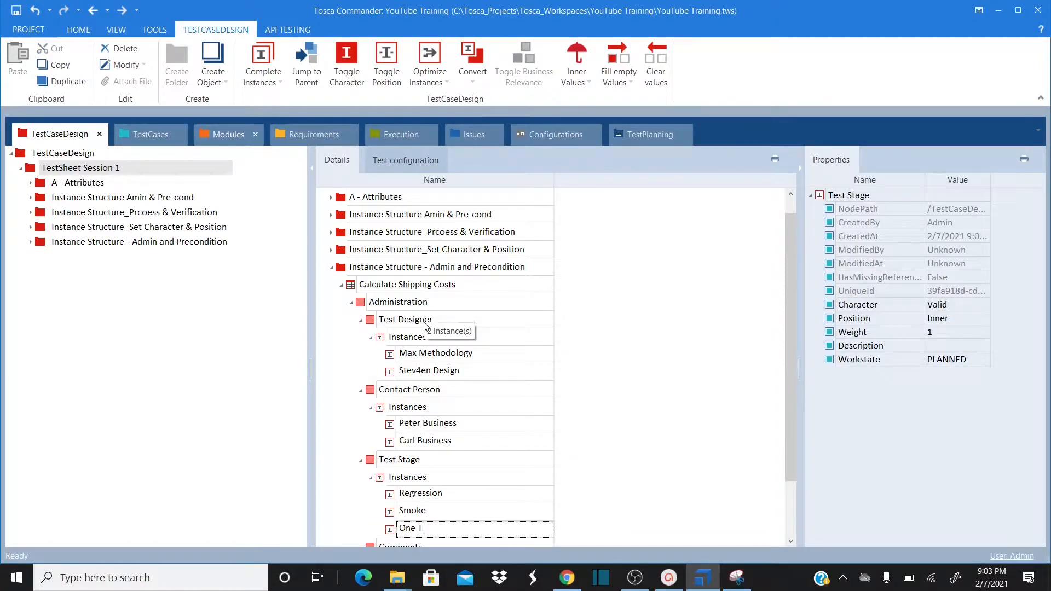
text(ime)
key(Return)
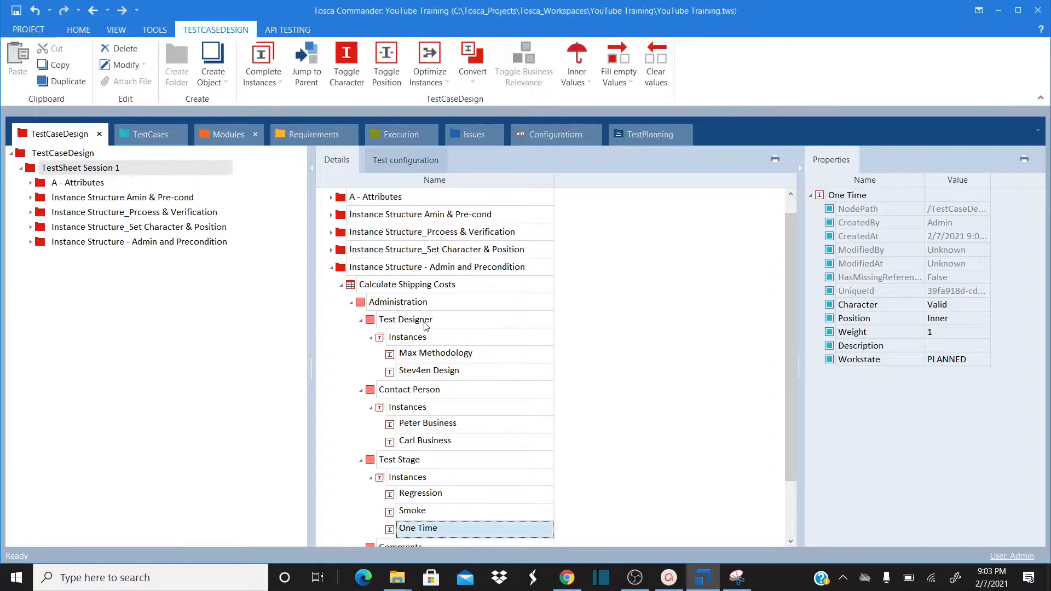
click(790, 514)
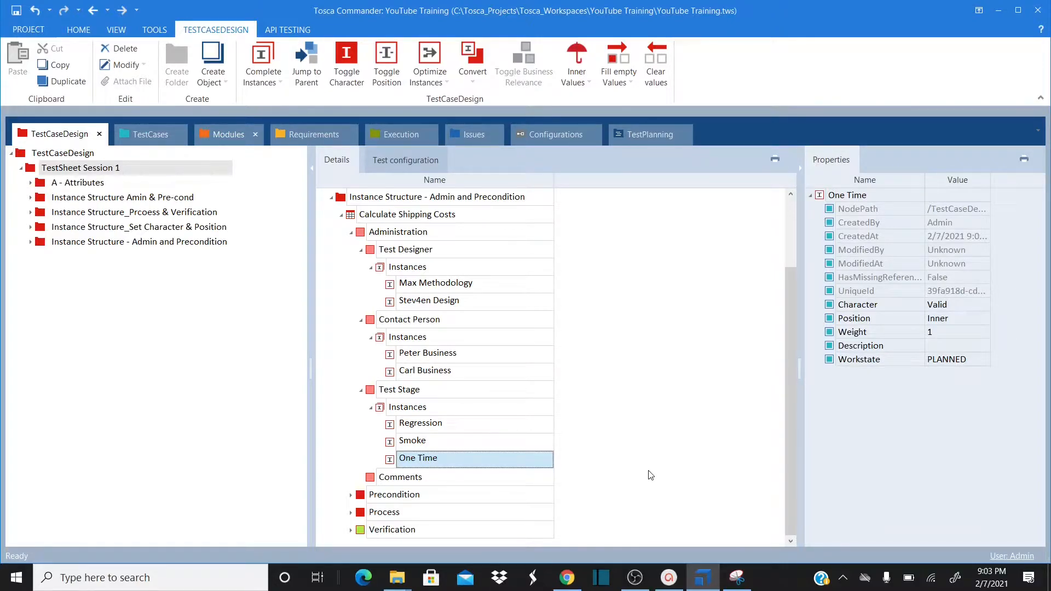
Expand Precondition and Customer, then give Type of User the instance Registered
click(352, 495)
scroll(789, 528, down, 1)
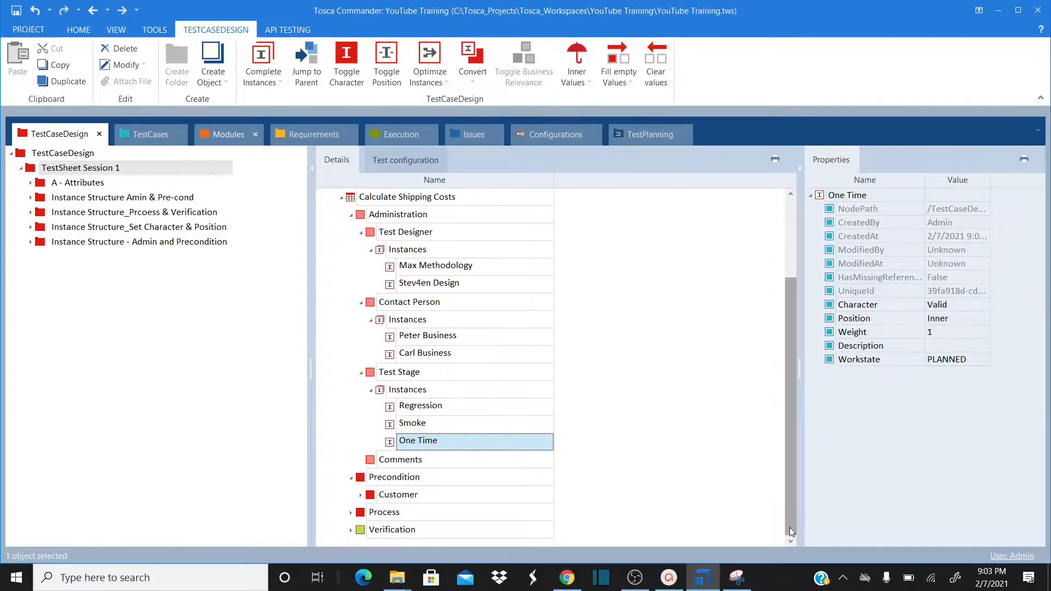
click(361, 494)
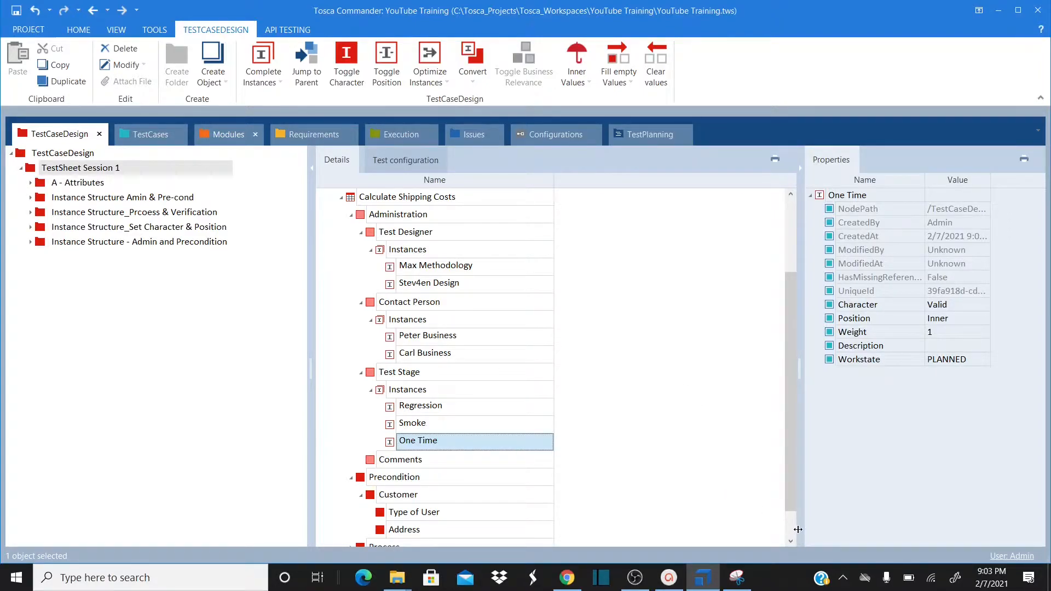
scroll(790, 530, down, 1)
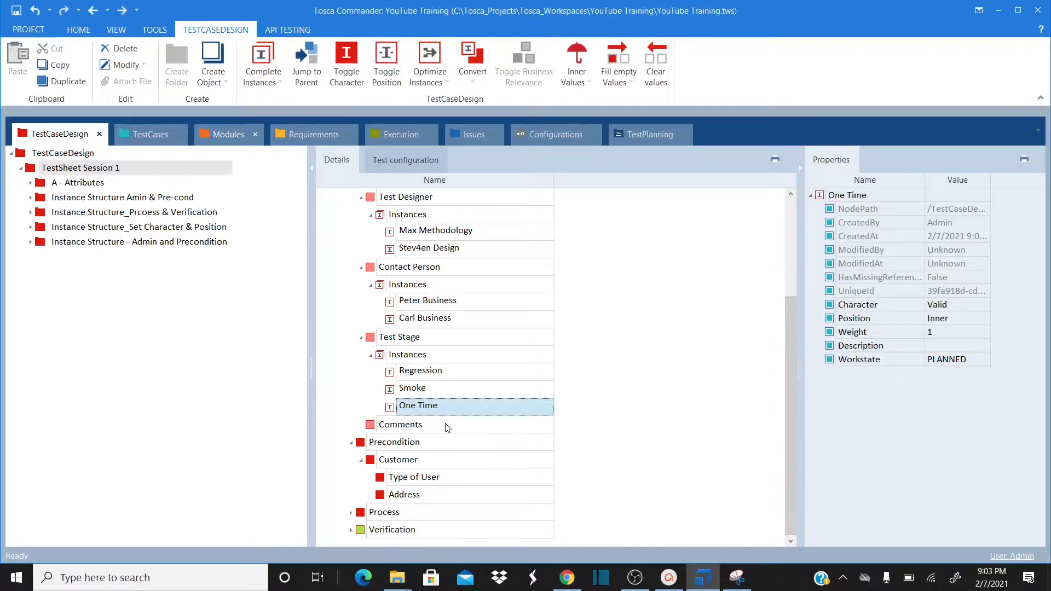
click(389, 479)
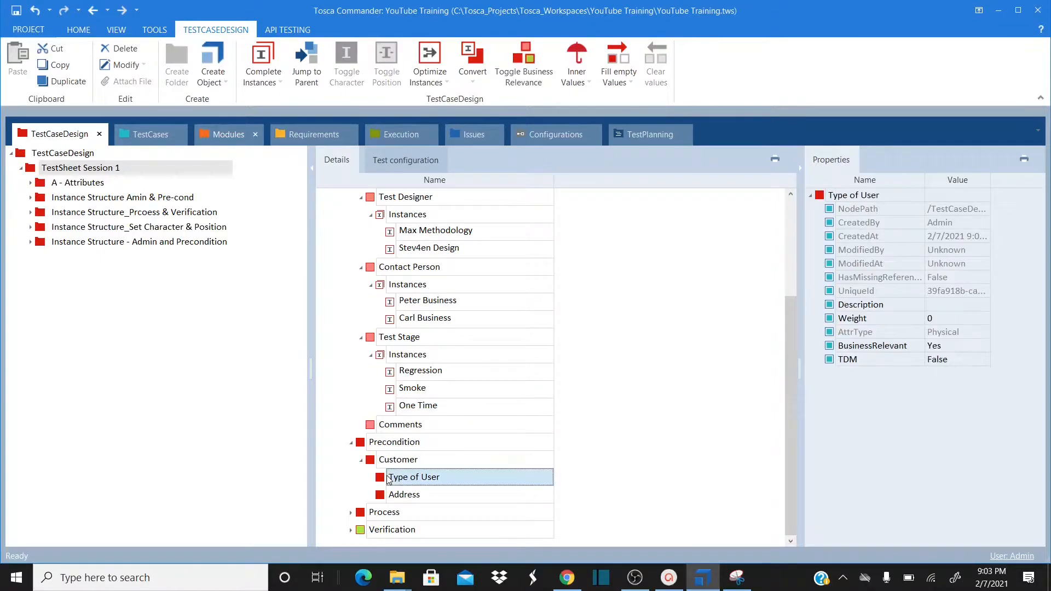
right_click(390, 478)
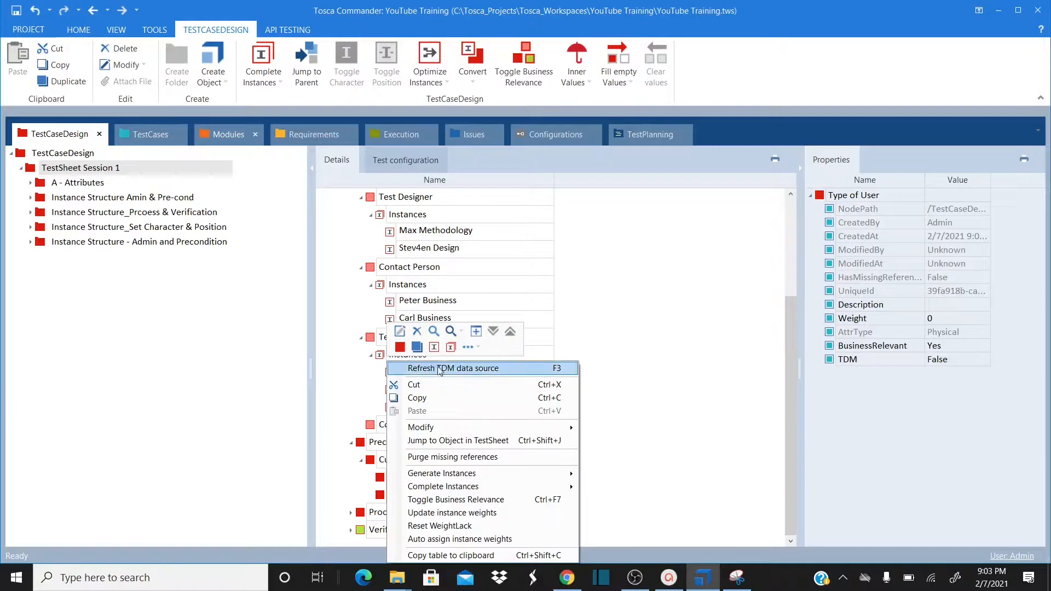
click(434, 347)
text(R)
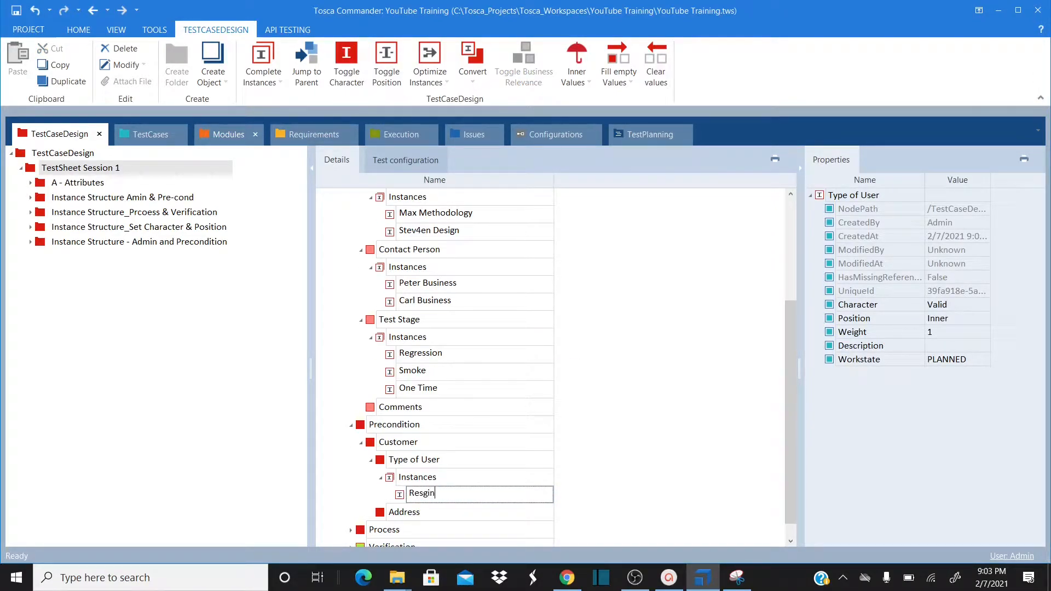
text(esgistre)
key(BackSpace)
key(BackSpace)
key(BackSpace)
key(BackSpace)
key(BackSpace)
key(BackSpace)
key(BackSpace)
key(BackSpace)
text(gistered)
key(Return)
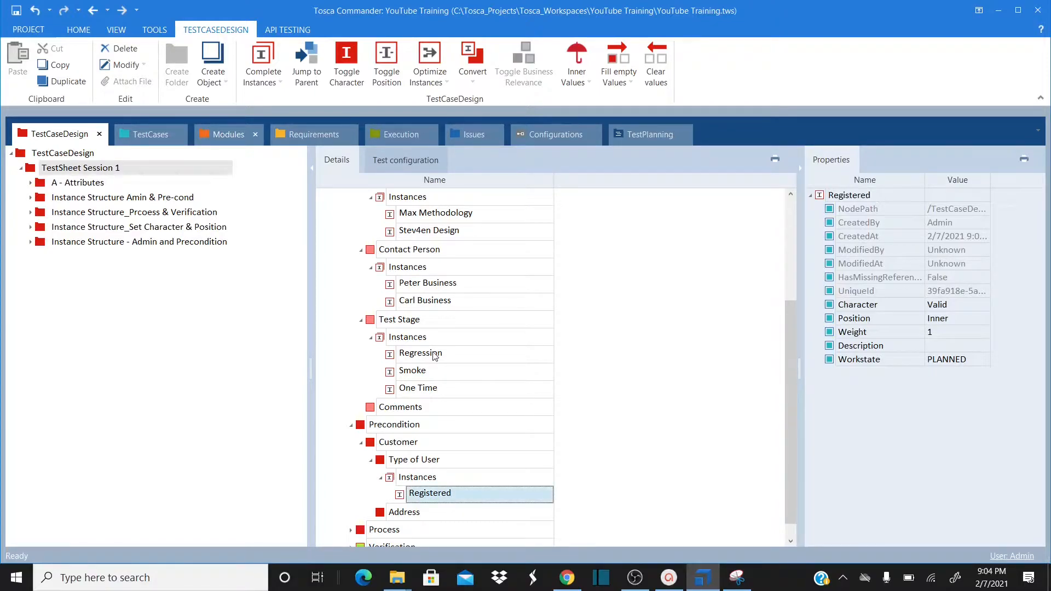
Give the Address attribute the instance Available
click(382, 516)
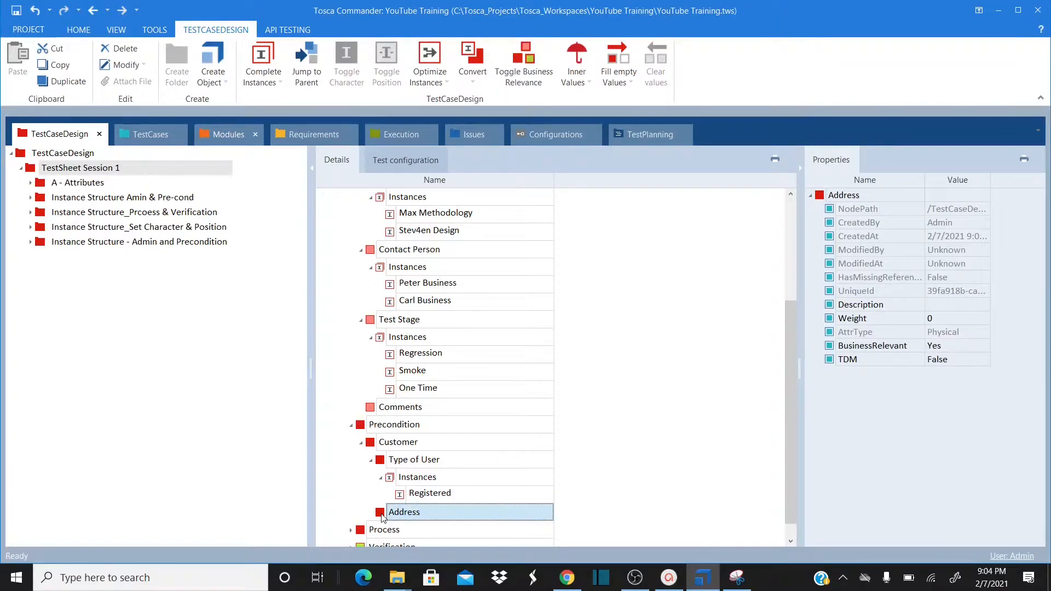
right_click(382, 516)
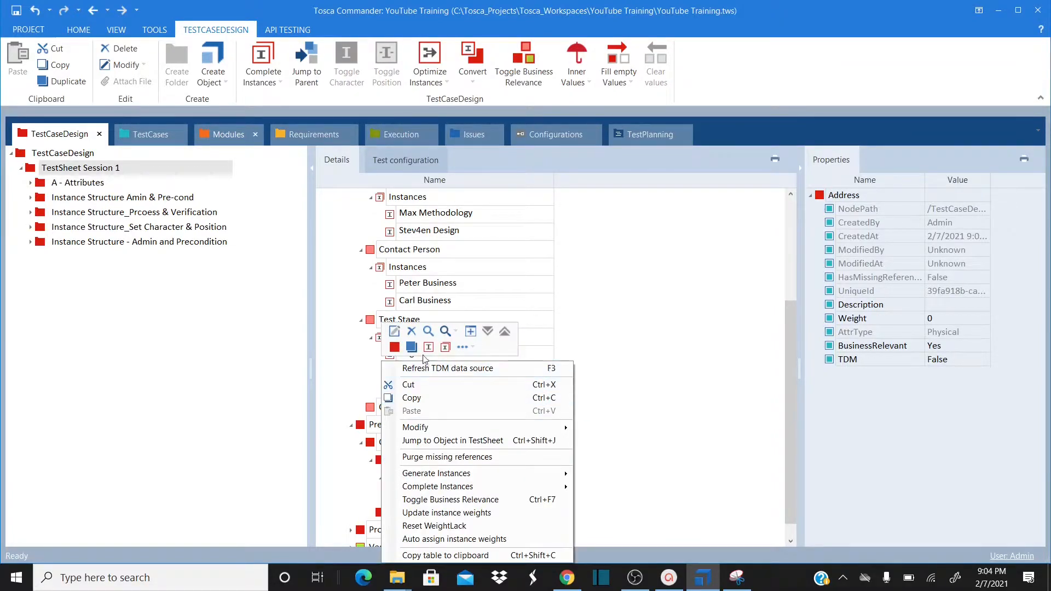
click(427, 347)
text(A)
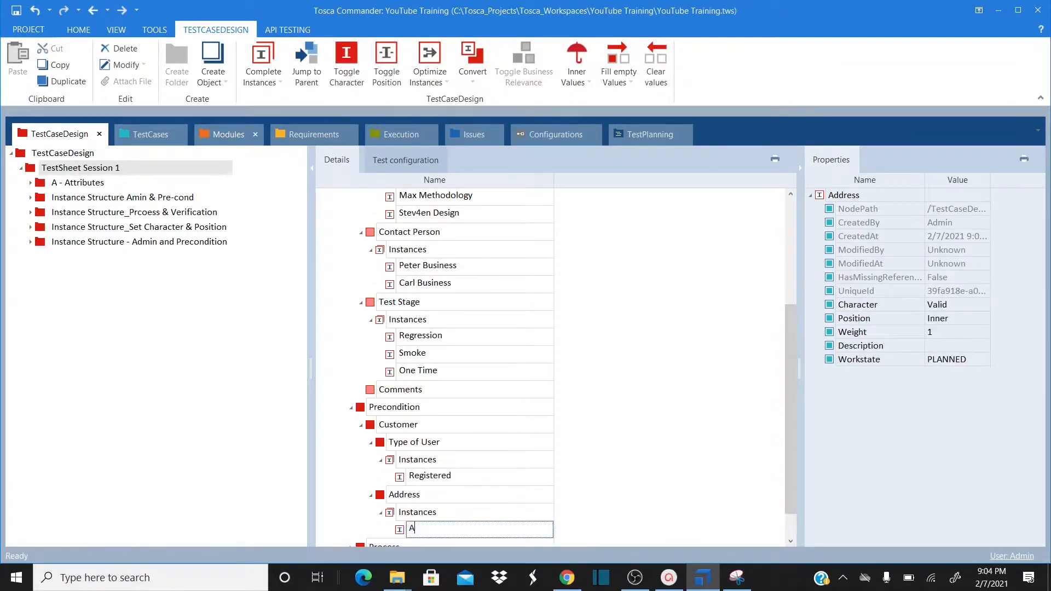
text(vailable)
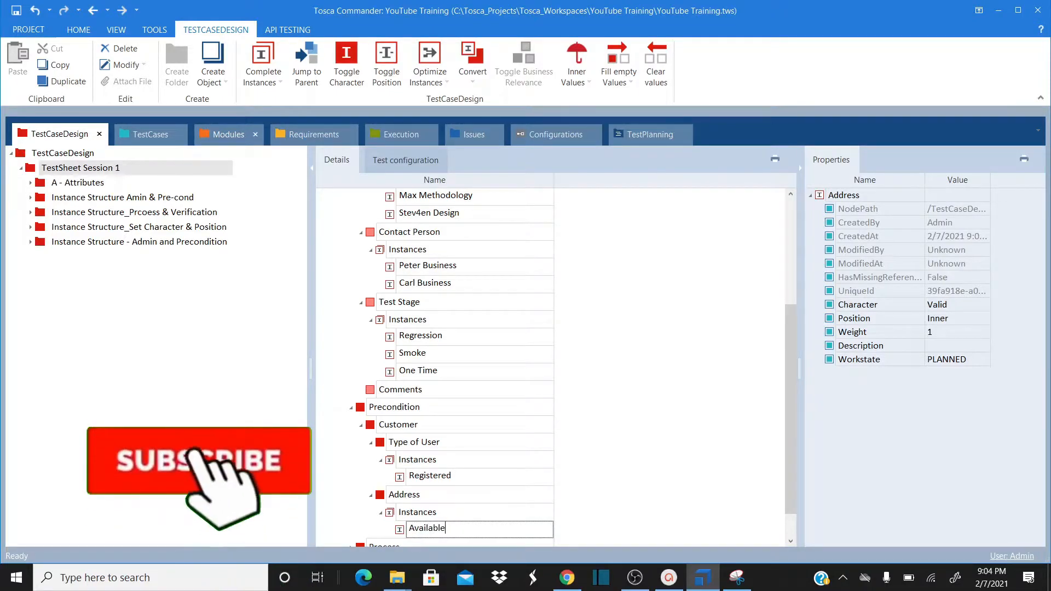
key(Return)
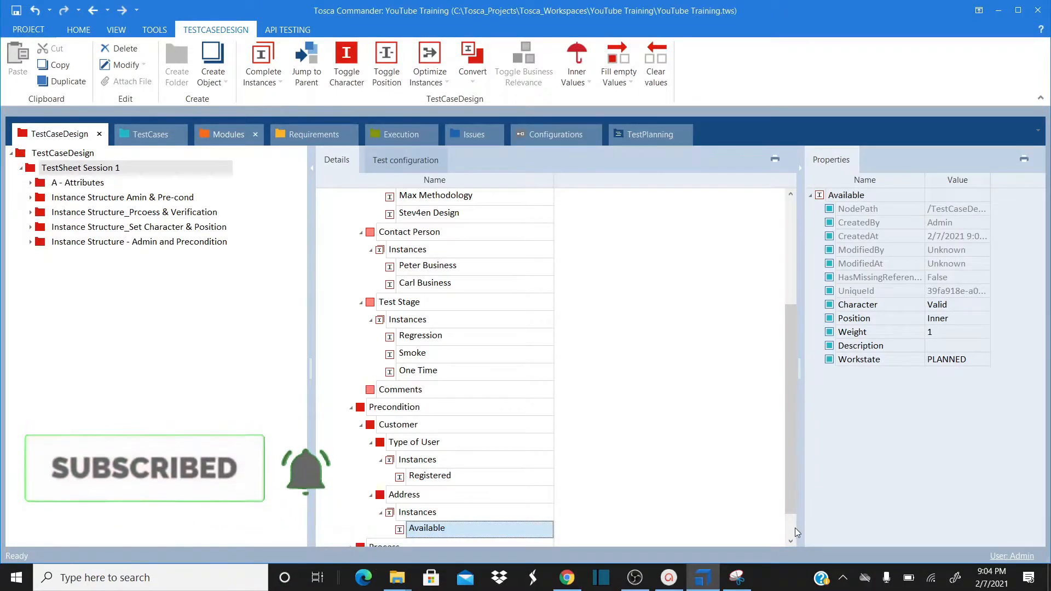
scroll(790, 530, down, 1)
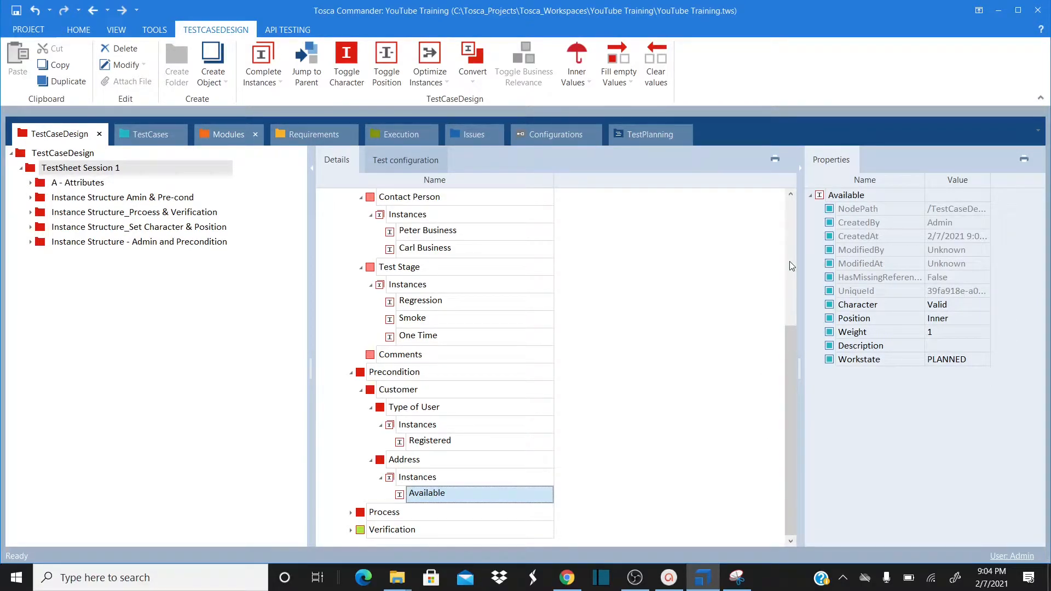
scroll(790, 267, up, 5)
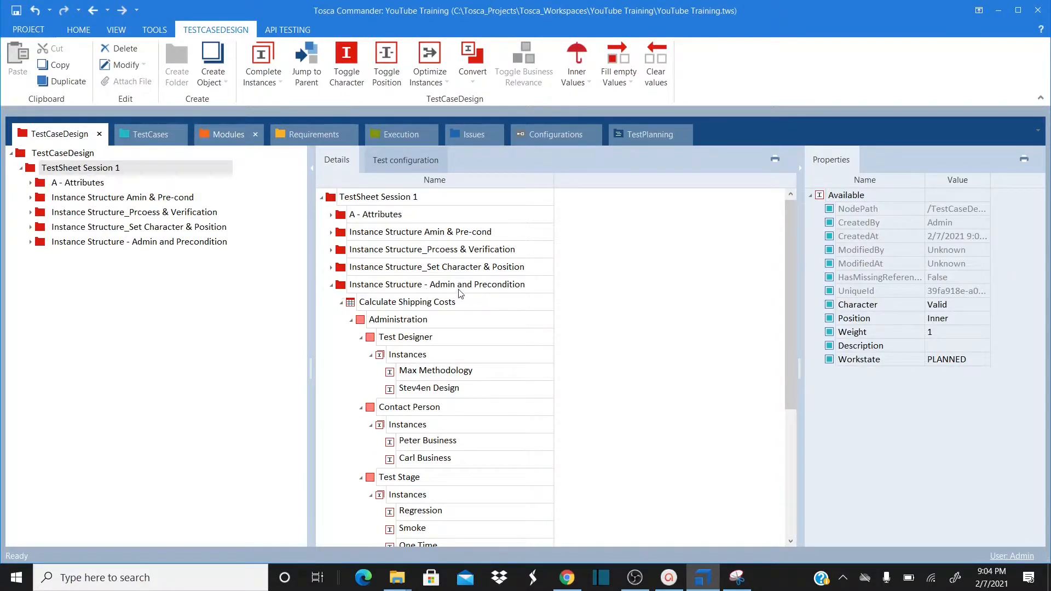
Collapse Administration, Precondition and the Admin and Precondition folder, then copy that folder
click(352, 321)
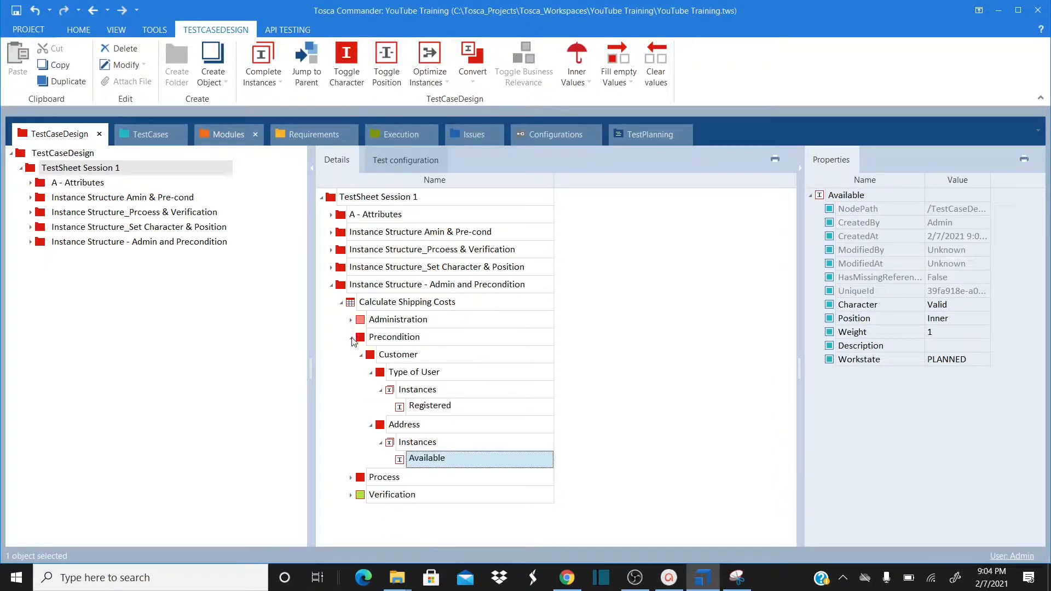
click(352, 338)
click(352, 338)
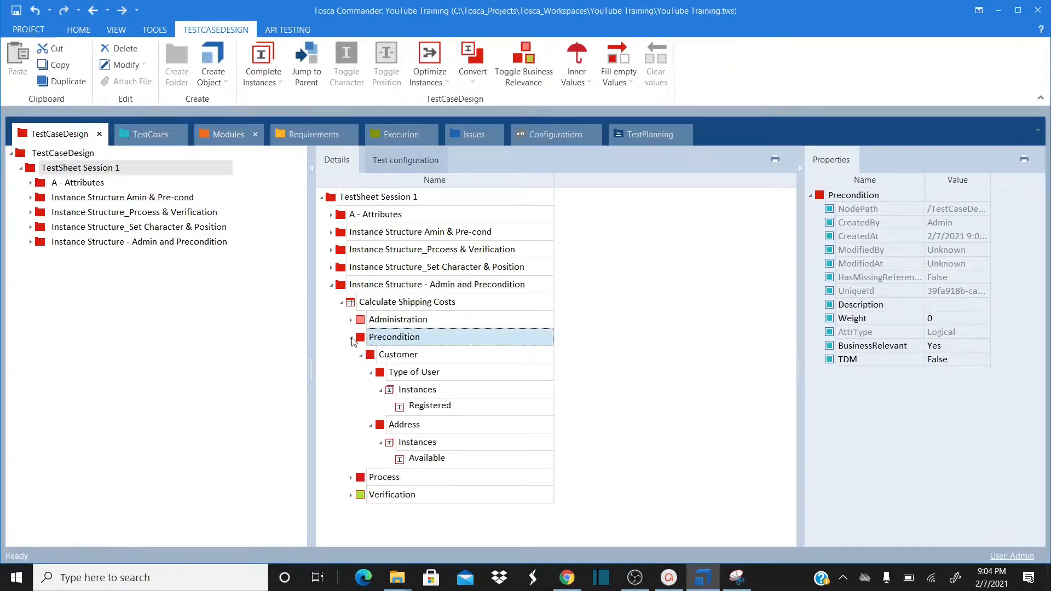
click(352, 338)
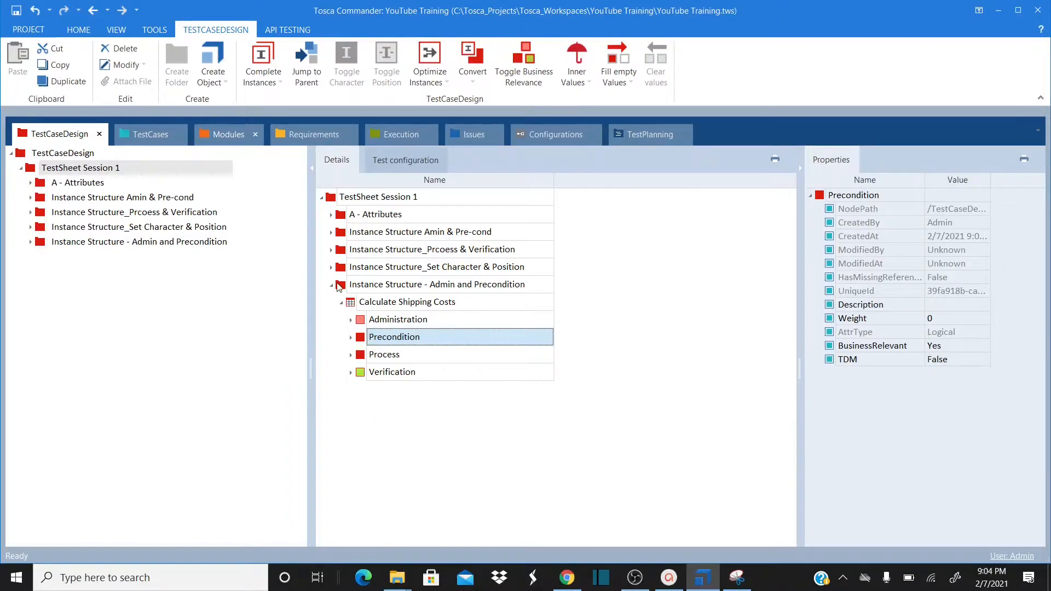
click(332, 287)
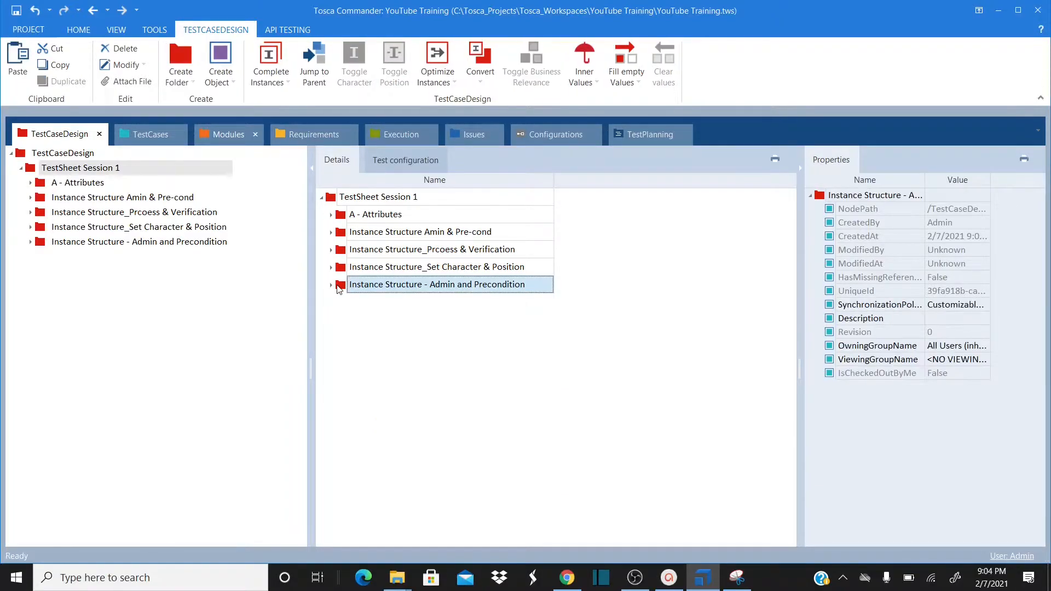
right_click(338, 289)
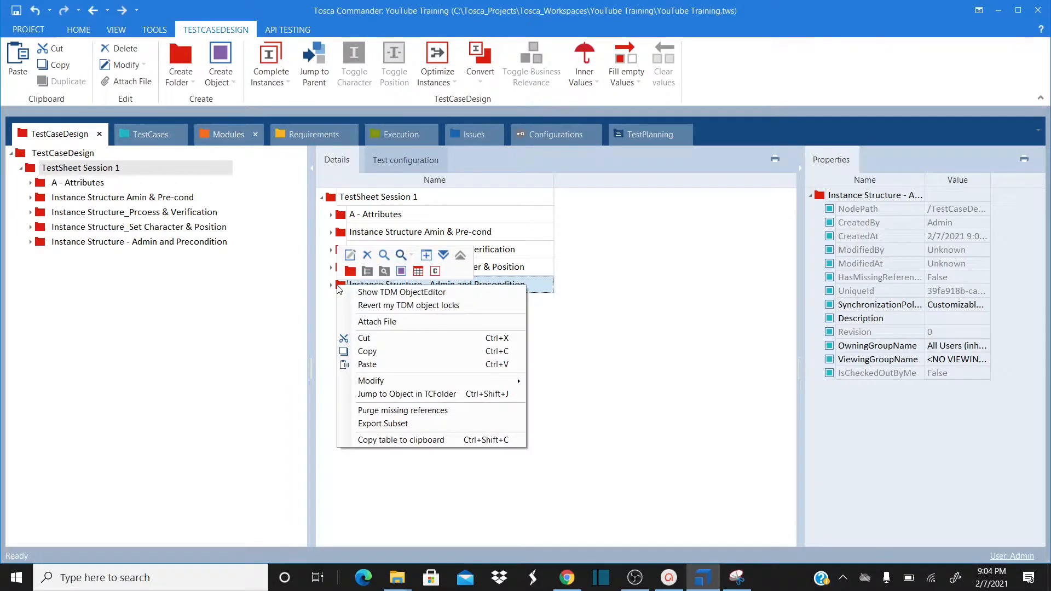
click(366, 351)
Paste the folder copy, rename it 'Instance Structure - Process and Verification', and expand Calculate Shipping Costs
right_click(336, 203)
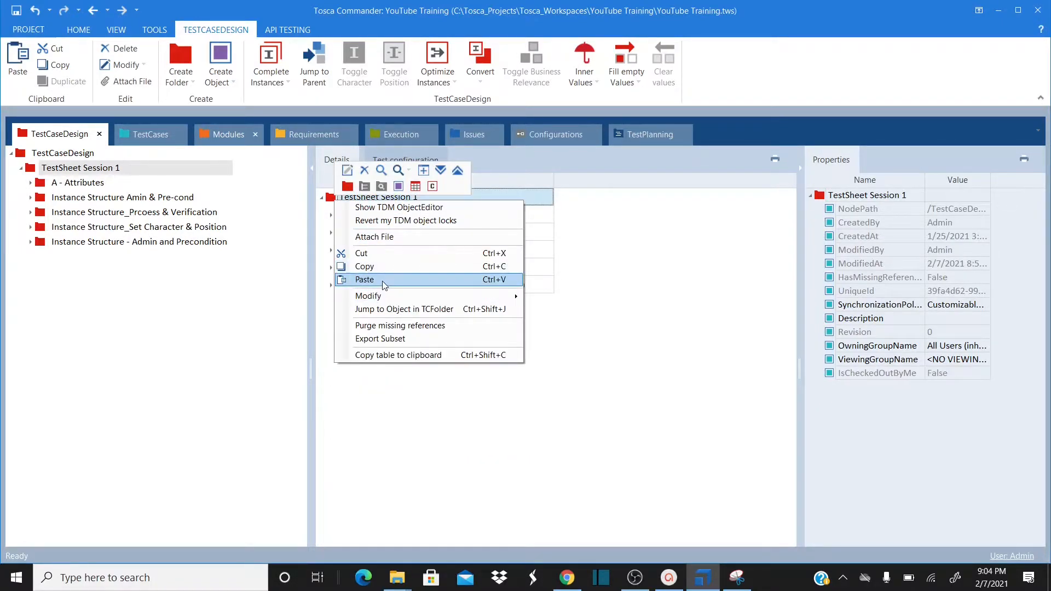
click(382, 281)
click(516, 301)
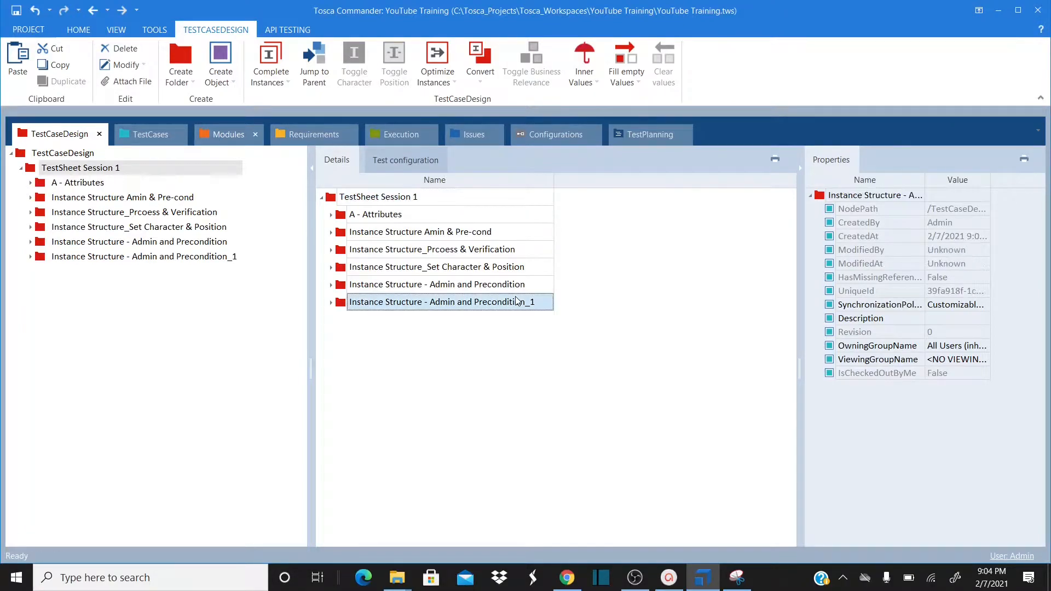
click(536, 306)
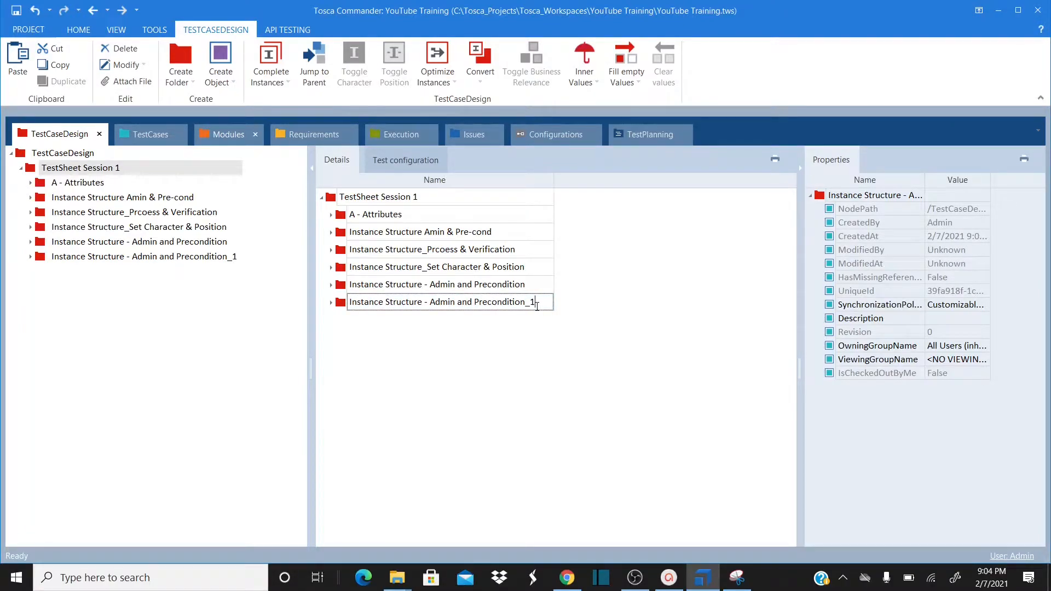
key(ctrl+shift+Left)
key(ctrl+shift+Left)
key(ctrl+shift+Left)
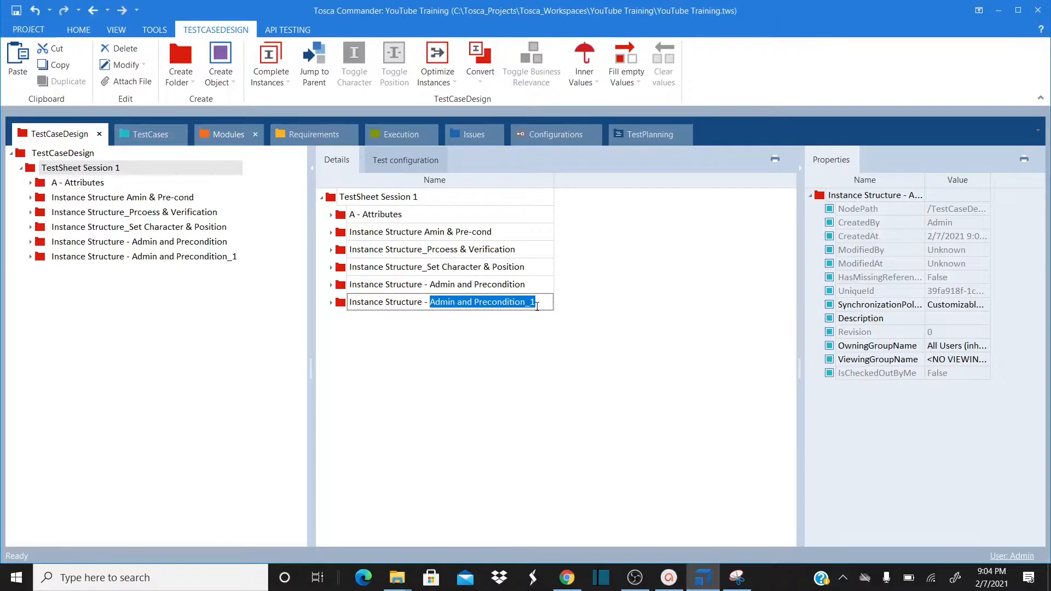
text(Proce)
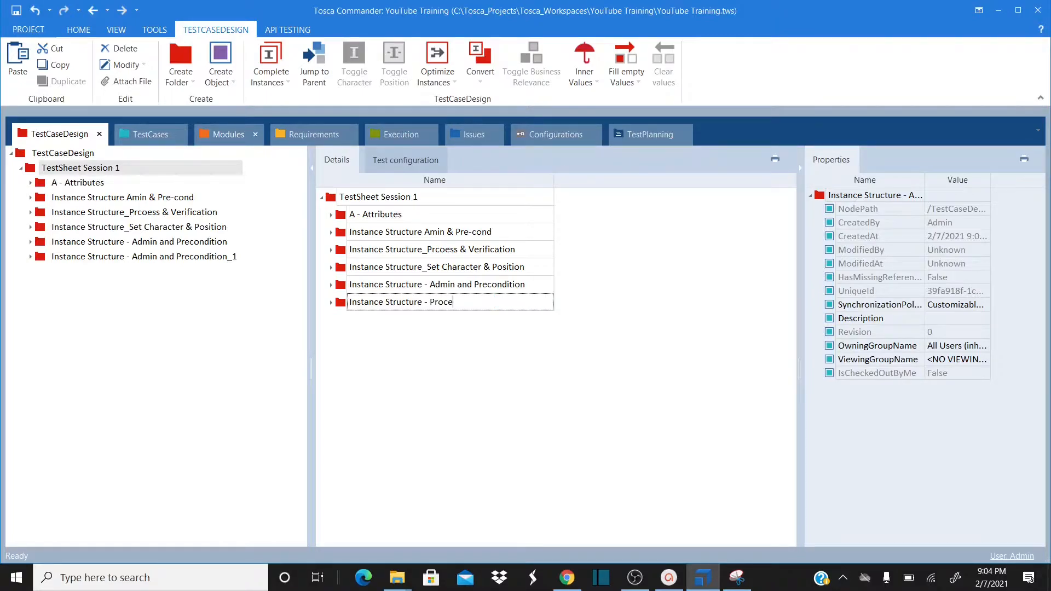
text(ss and Verification)
key(Return)
click(332, 302)
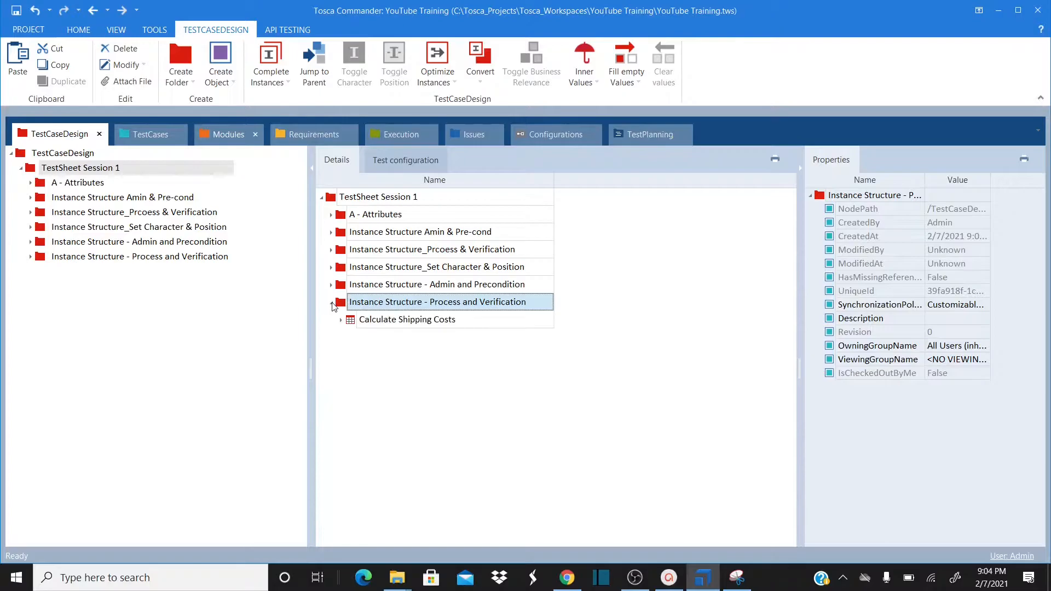
click(341, 321)
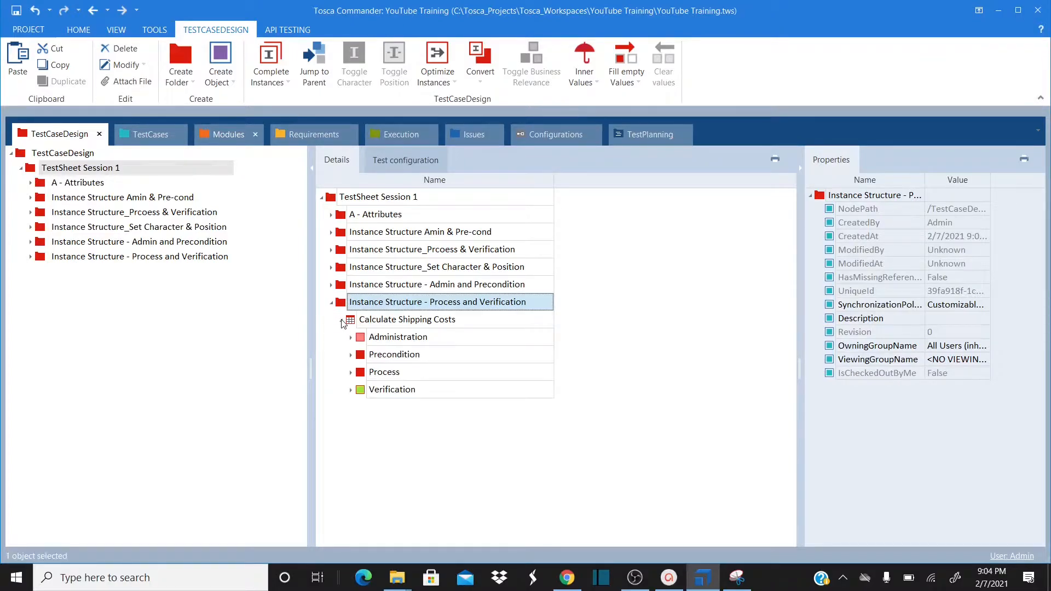
Expand Process, Ordered Products and Product, then bring up Product's actions
click(352, 373)
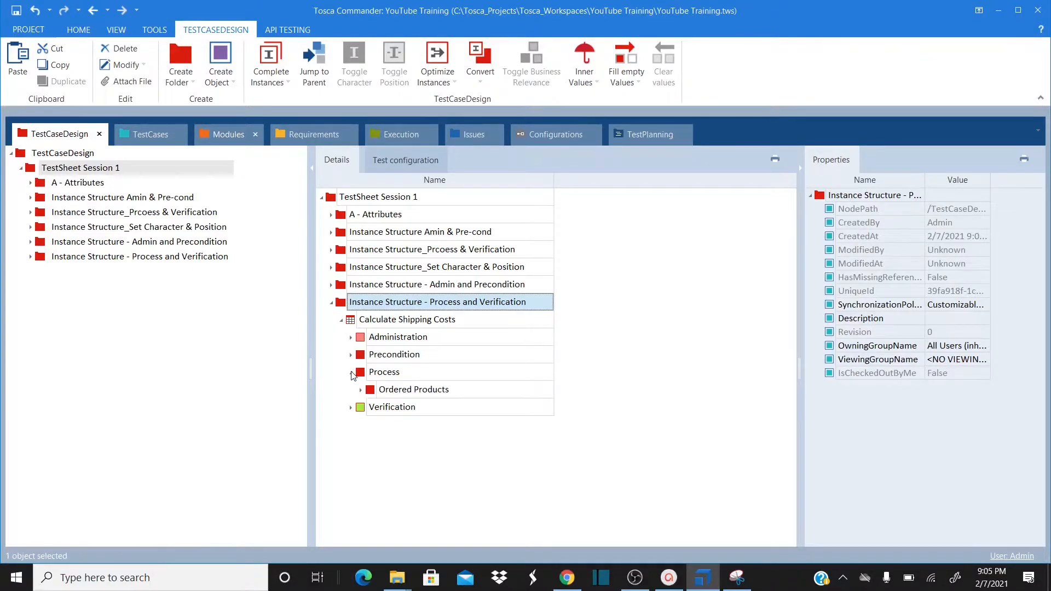
click(361, 390)
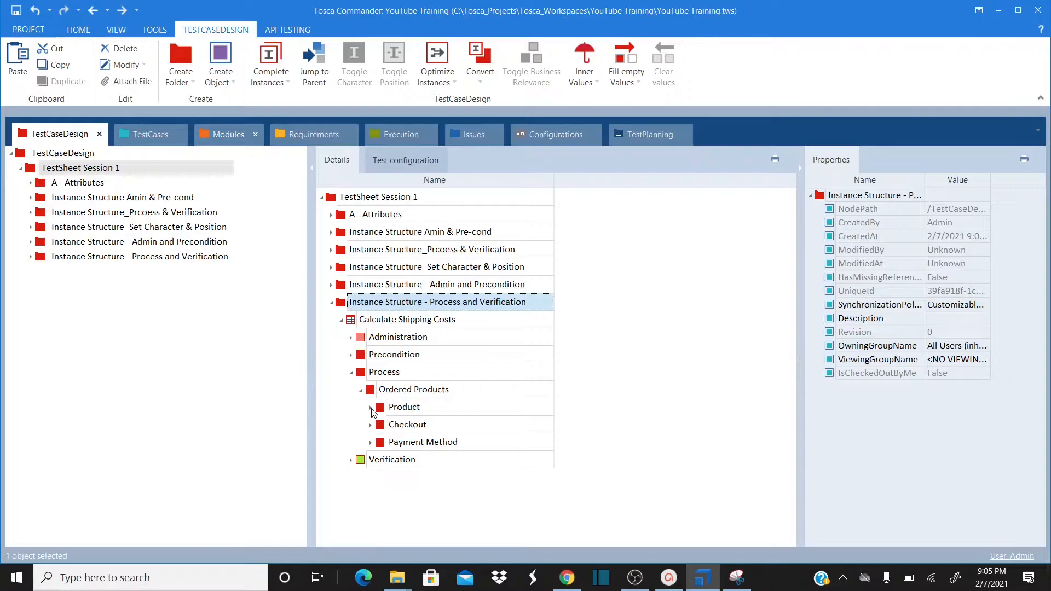
click(370, 408)
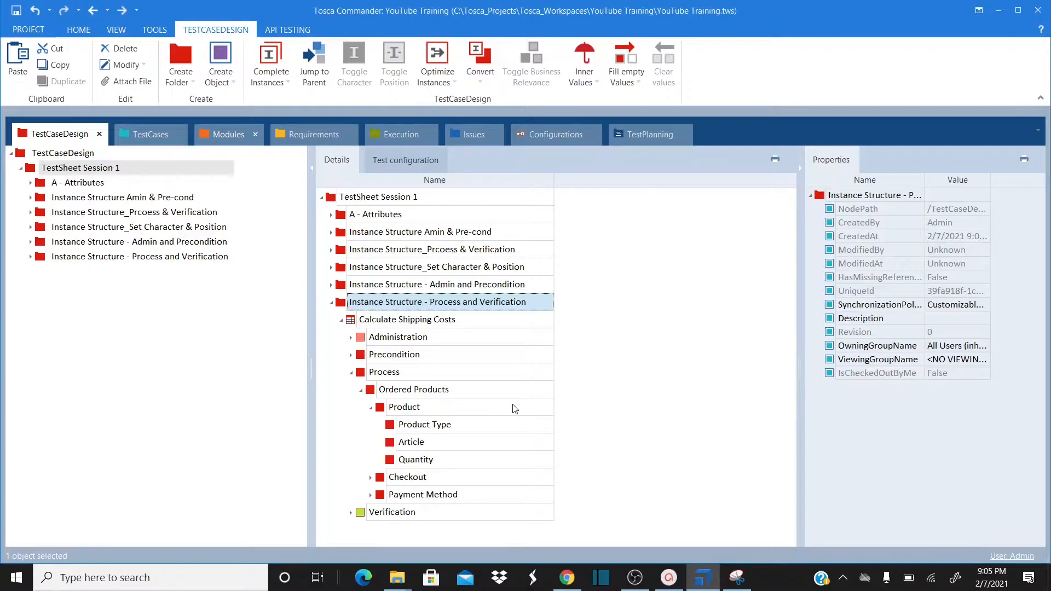
click(405, 408)
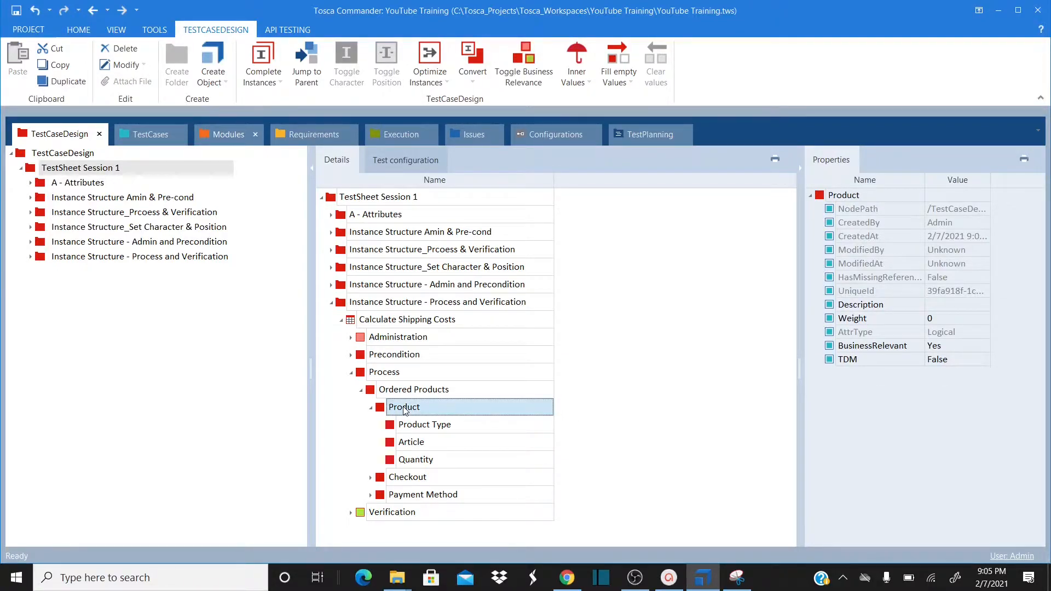
right_click(405, 410)
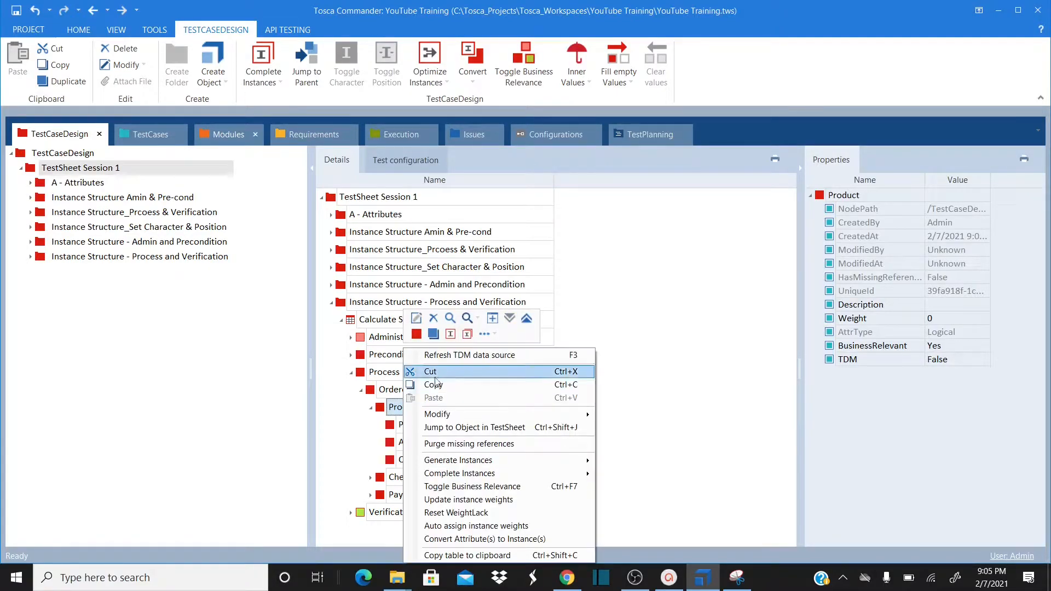
click(383, 410)
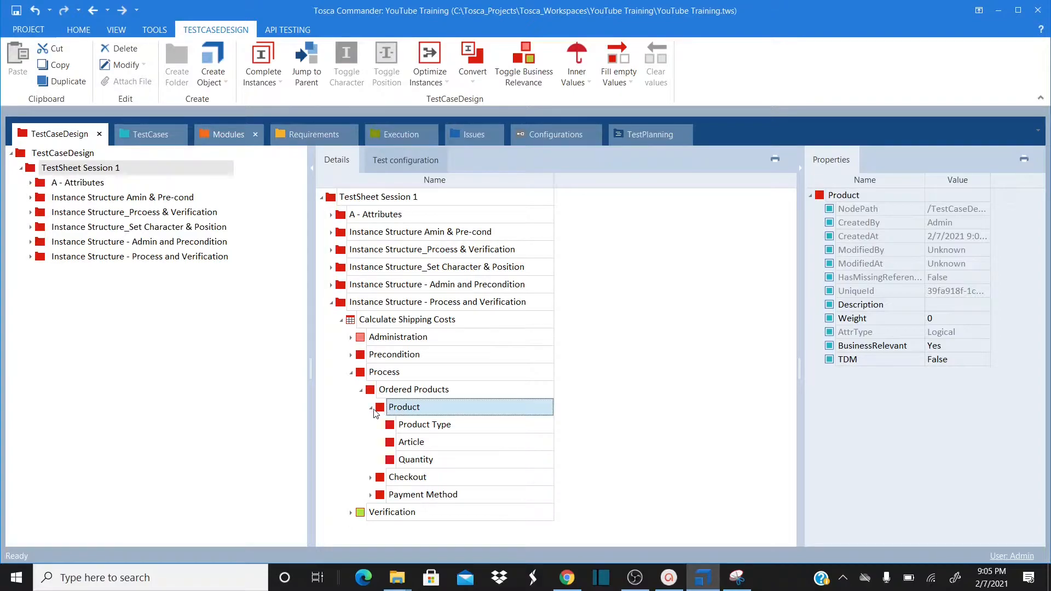
right_click(385, 411)
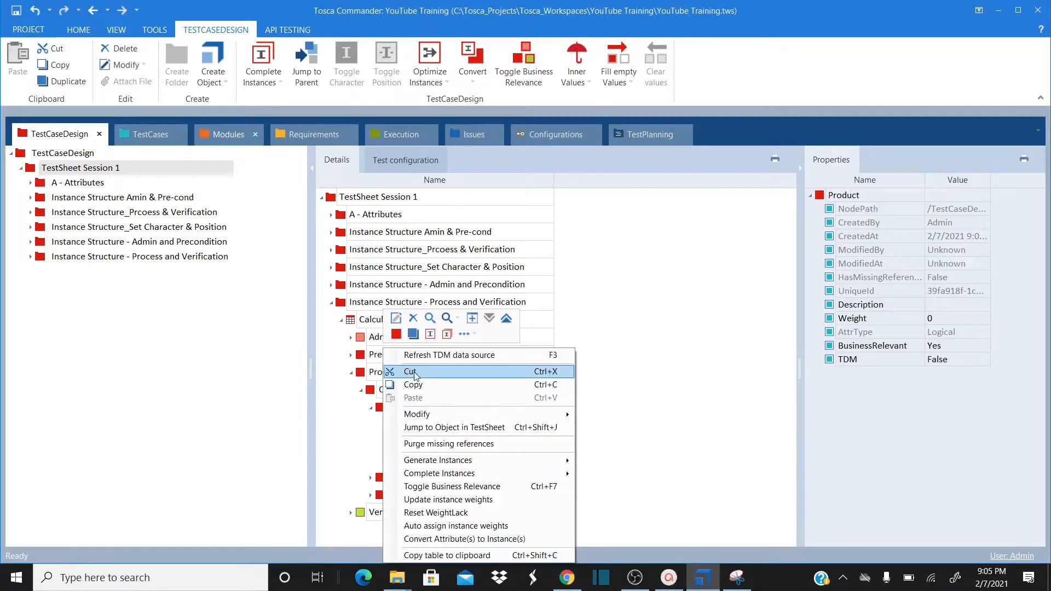
Create Product instances Physical and Digital
click(430, 334)
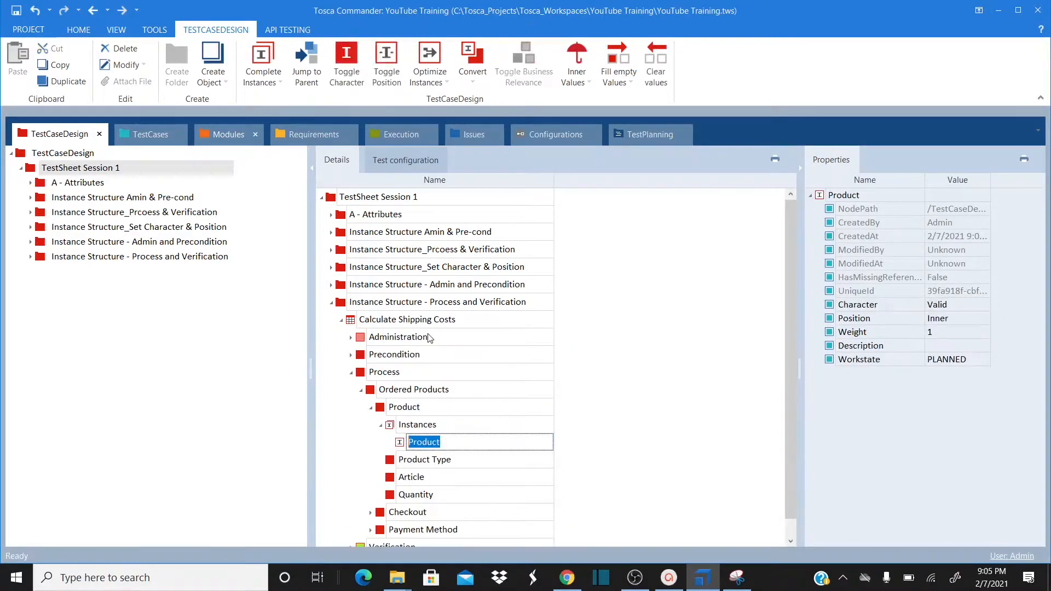
text(Physical)
key(Return)
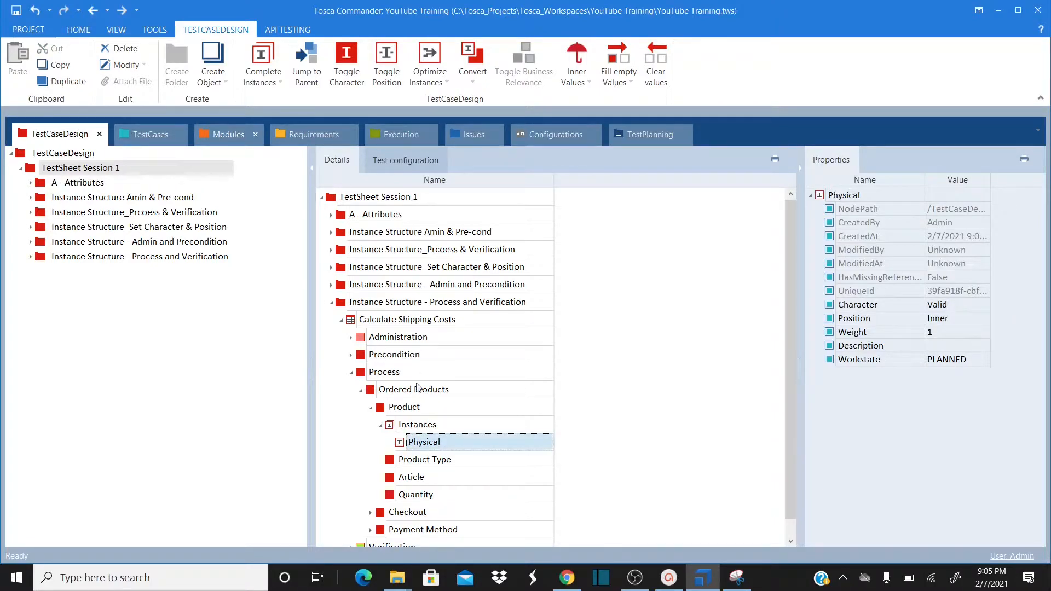
right_click(396, 406)
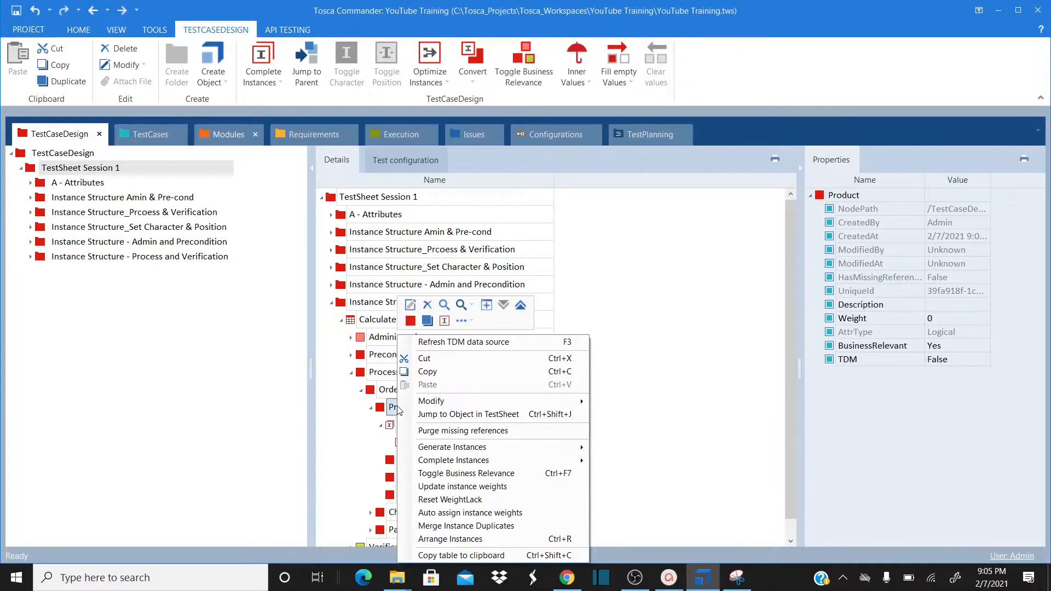
click(444, 322)
text(D)
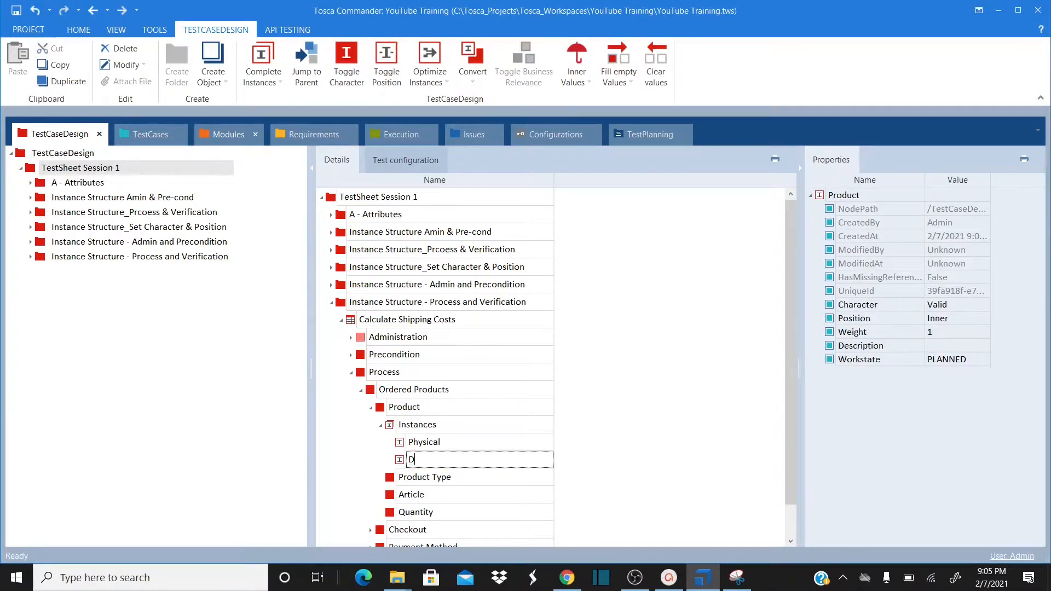
text(igital)
key(Return)
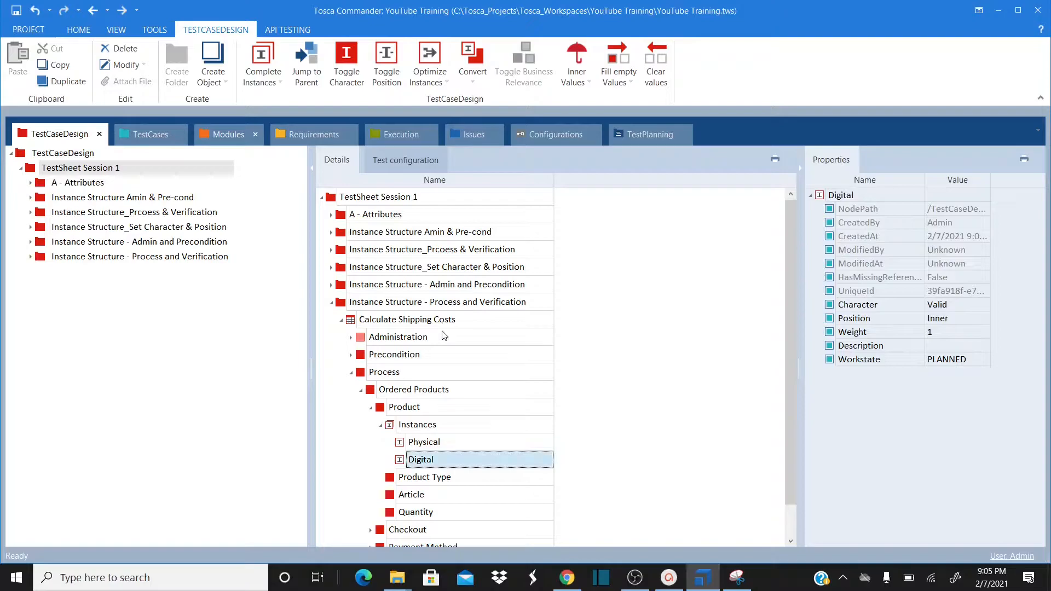
Add a third Product instance named FreeShippping
right_click(395, 408)
click(442, 321)
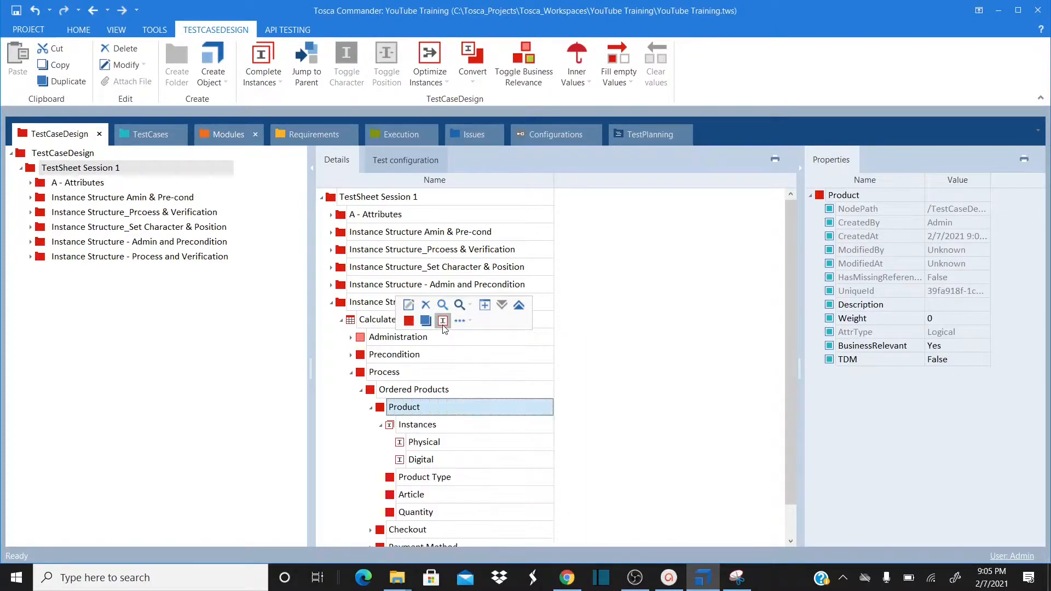
text(Free hi)
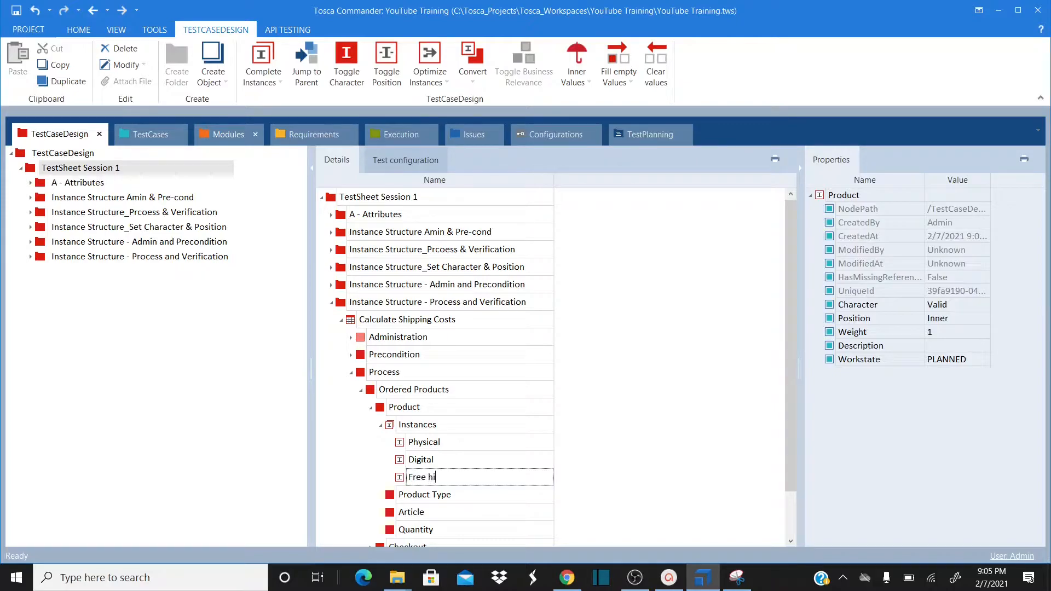
key(BackSpace)
key(BackSpace)
text(Shippping)
key(Return)
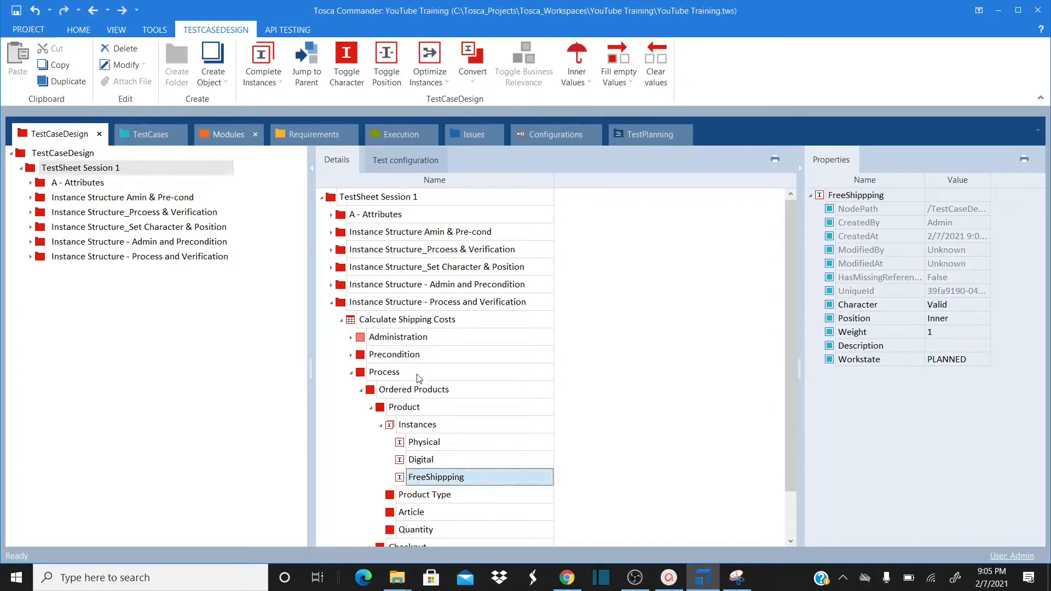
right_click(406, 414)
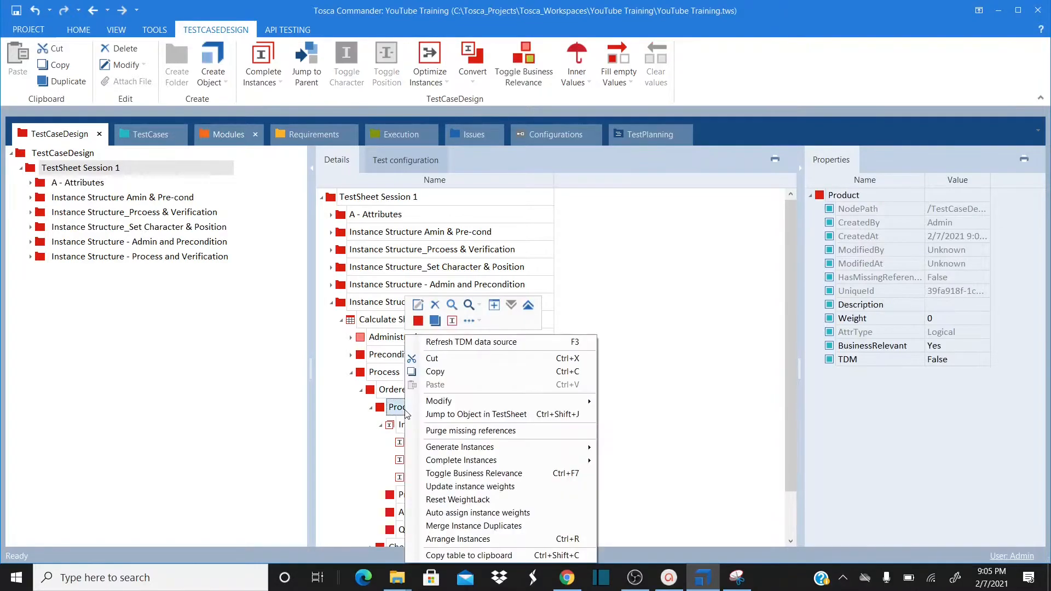
click(451, 321)
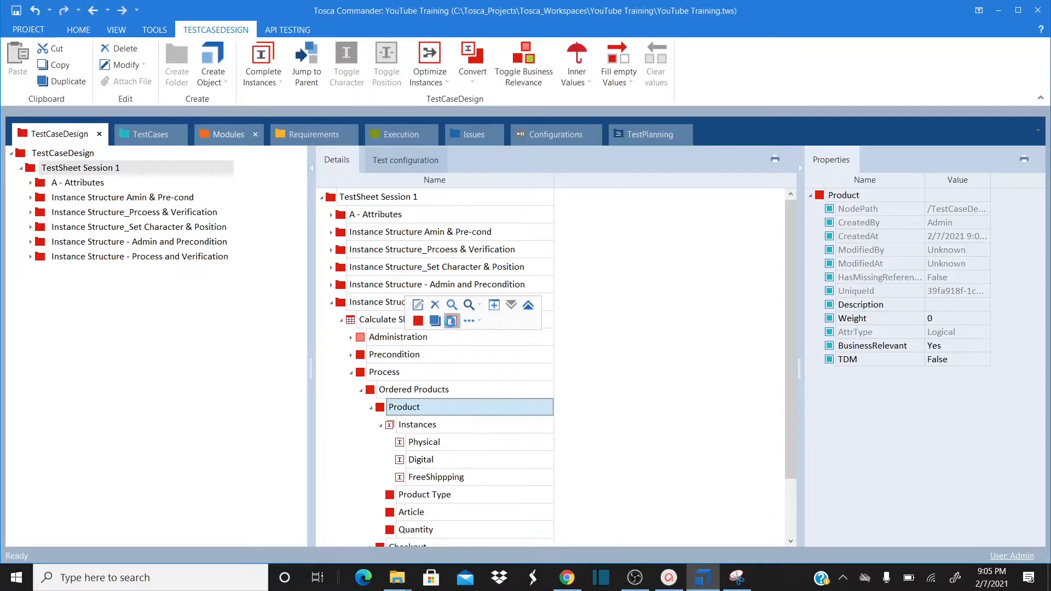
Name the new Product instance 'Free Shipping | Boundary' and add another named 'Shipping Costs Applied | Boundery'
text(Free)
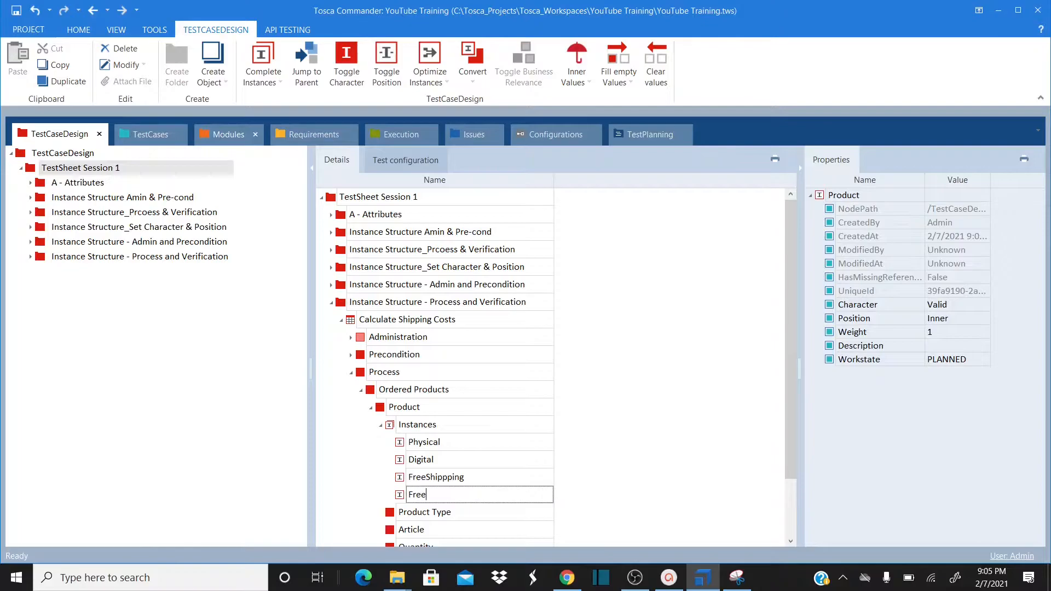
text( Shipping | Boundary)
key(Return)
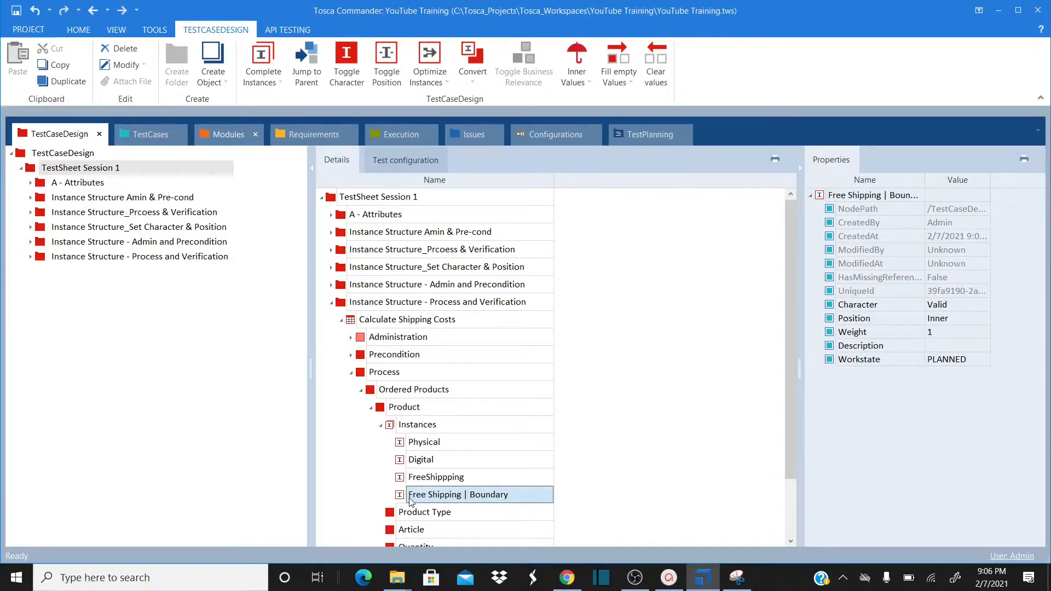
click(408, 410)
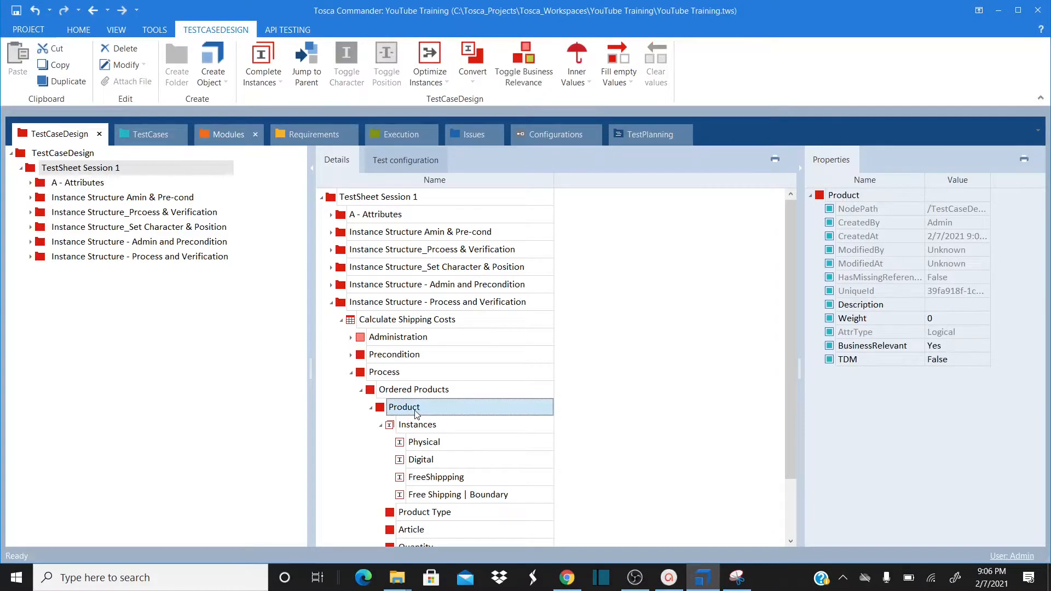
right_click(398, 407)
click(444, 321)
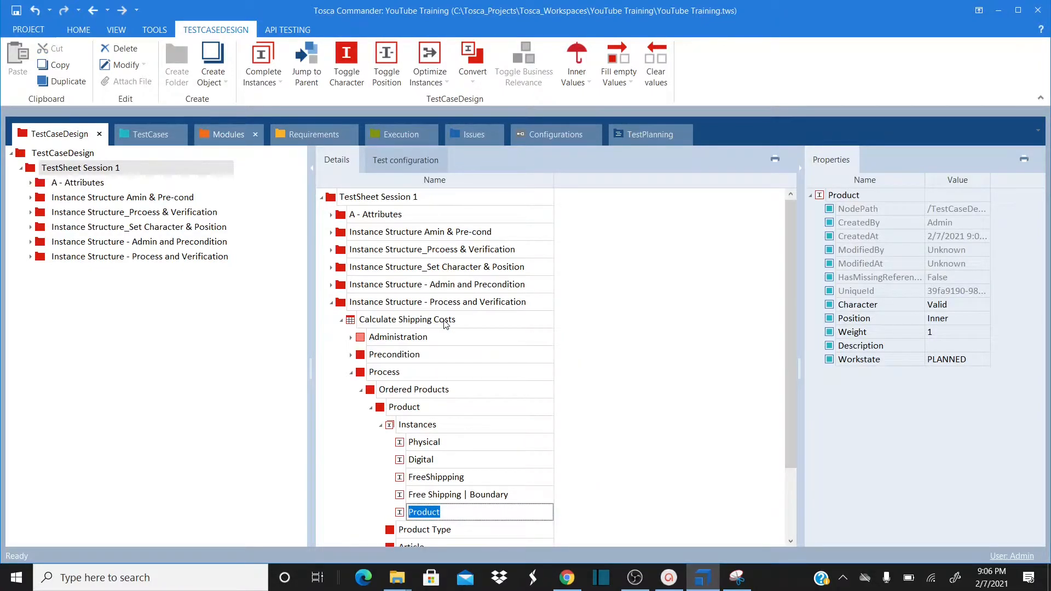
text(Shipping Costs Applied )
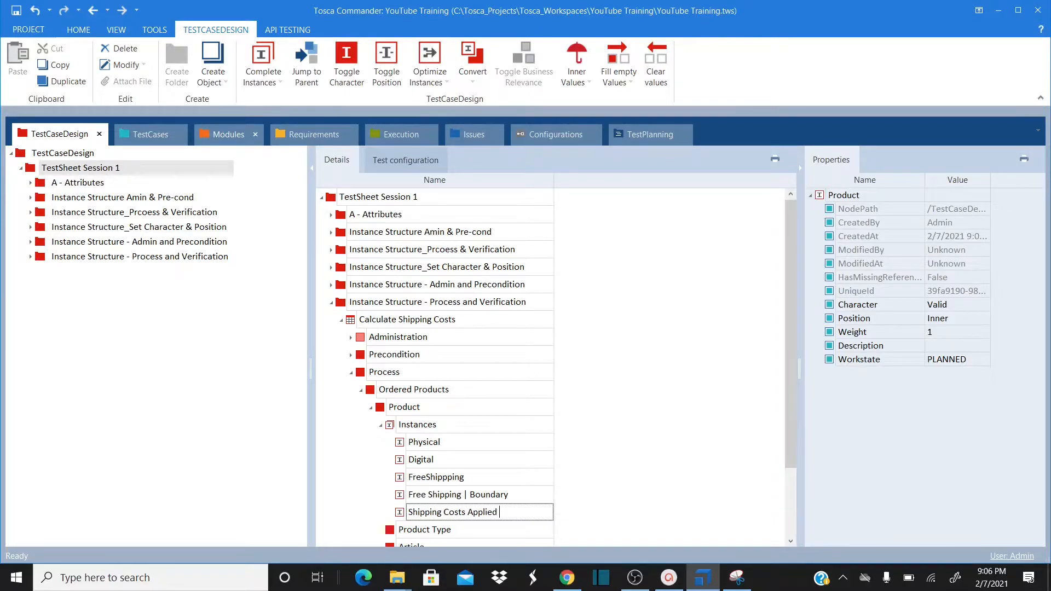
text(| Boundery)
key(Return)
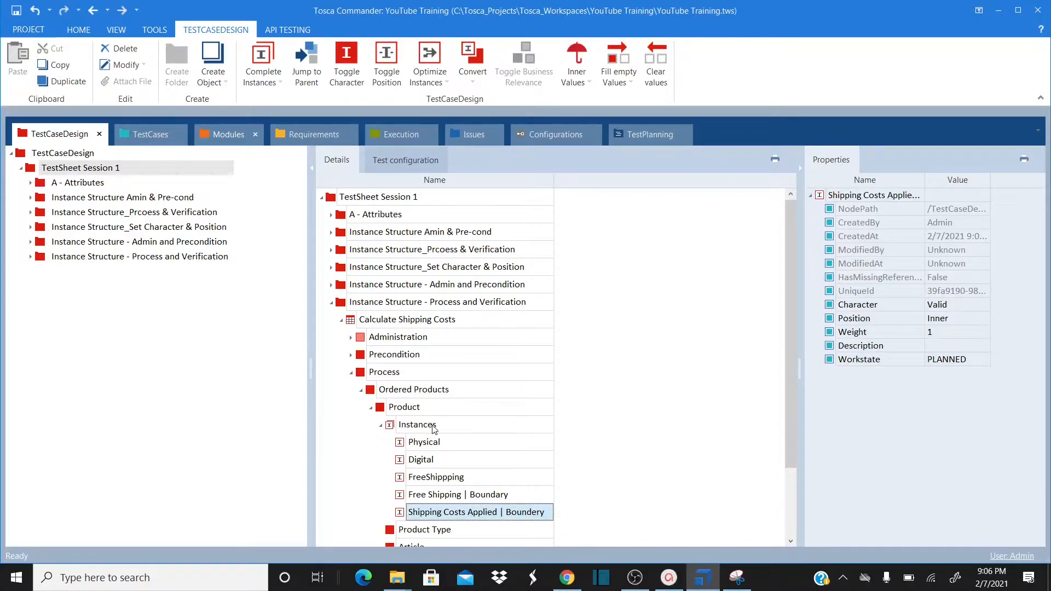
click(585, 387)
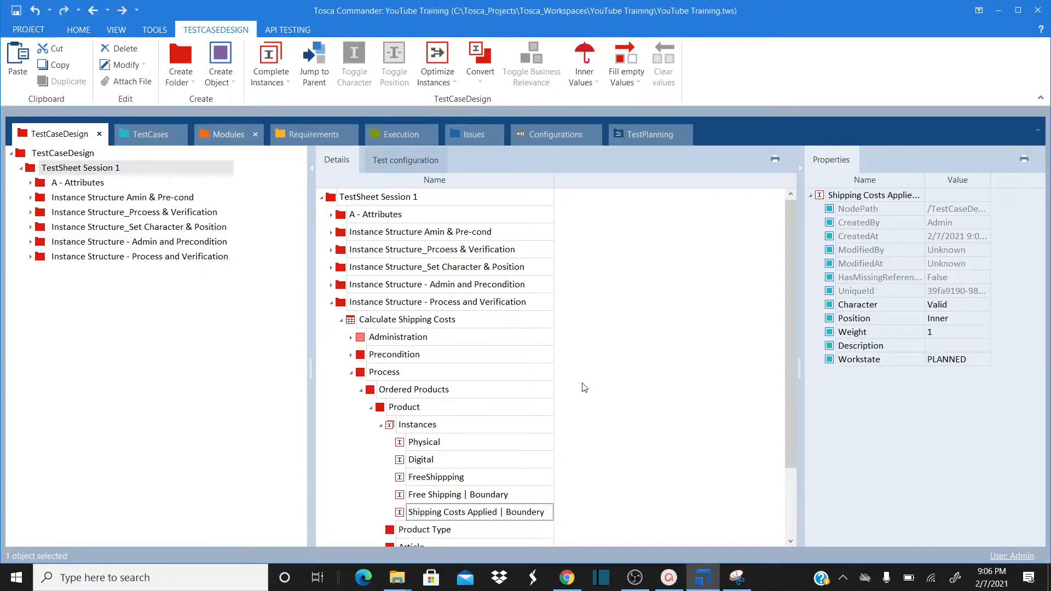
key(Down)
key(Down)
key(Down)
key(Down)
key(Down)
key(Down)
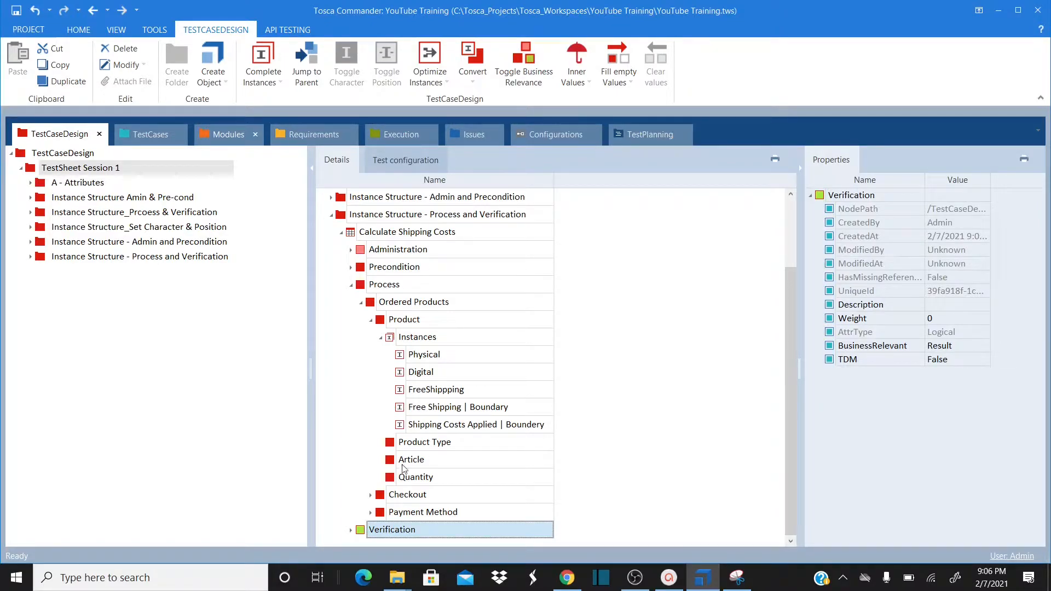
Expand Checkout and give Billing Address an instance named 'Default'
click(371, 495)
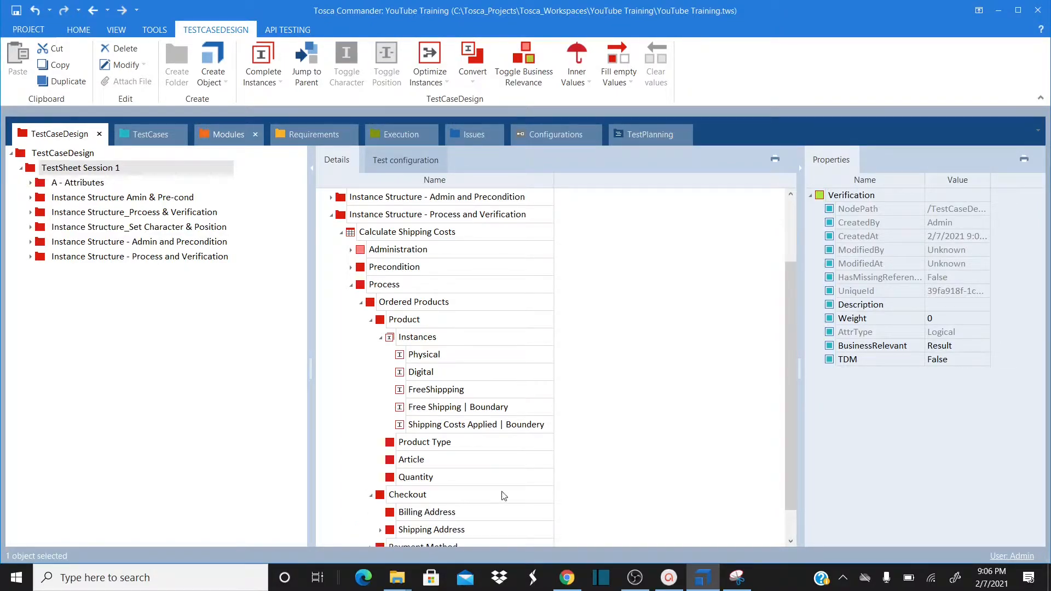
click(792, 531)
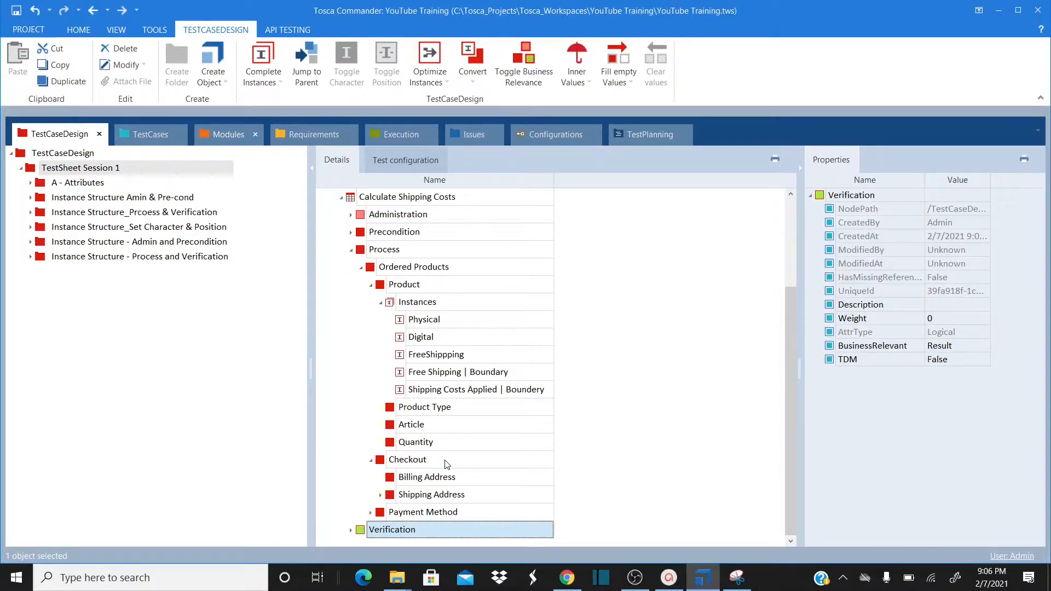
click(408, 480)
right_click(408, 479)
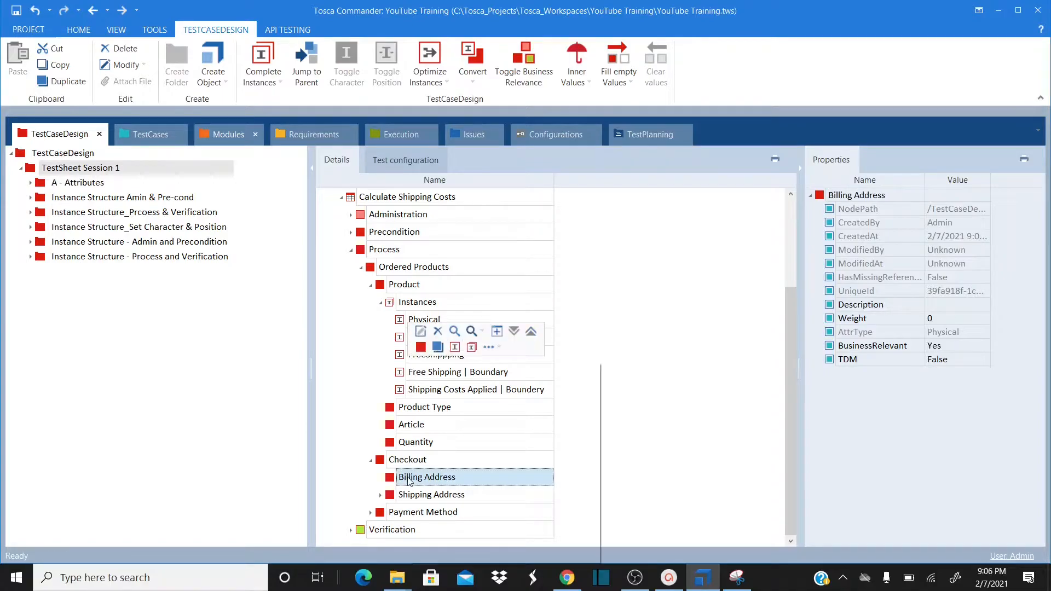
click(454, 348)
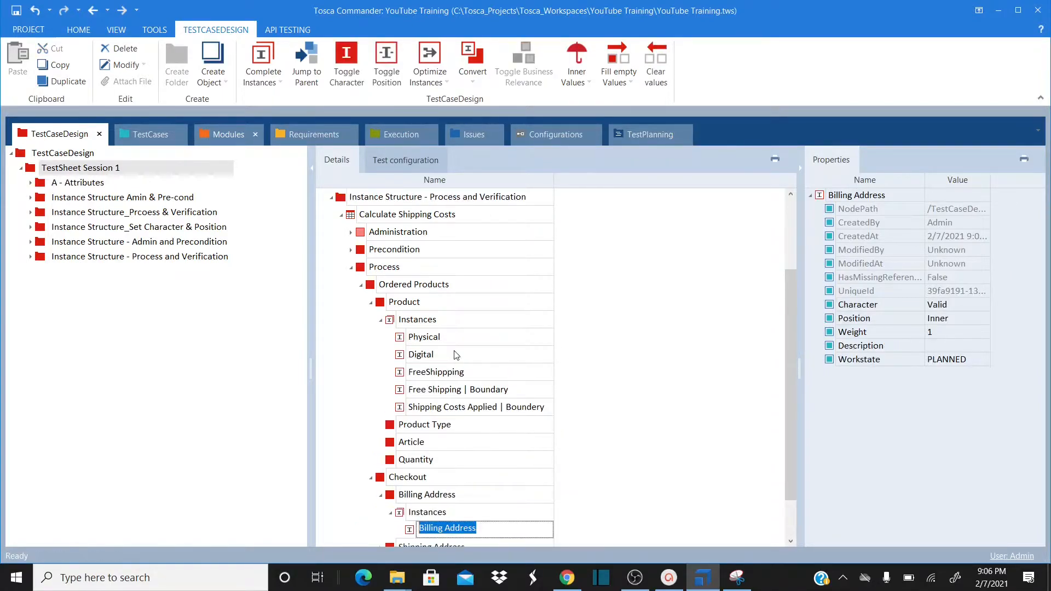
text(Defau)
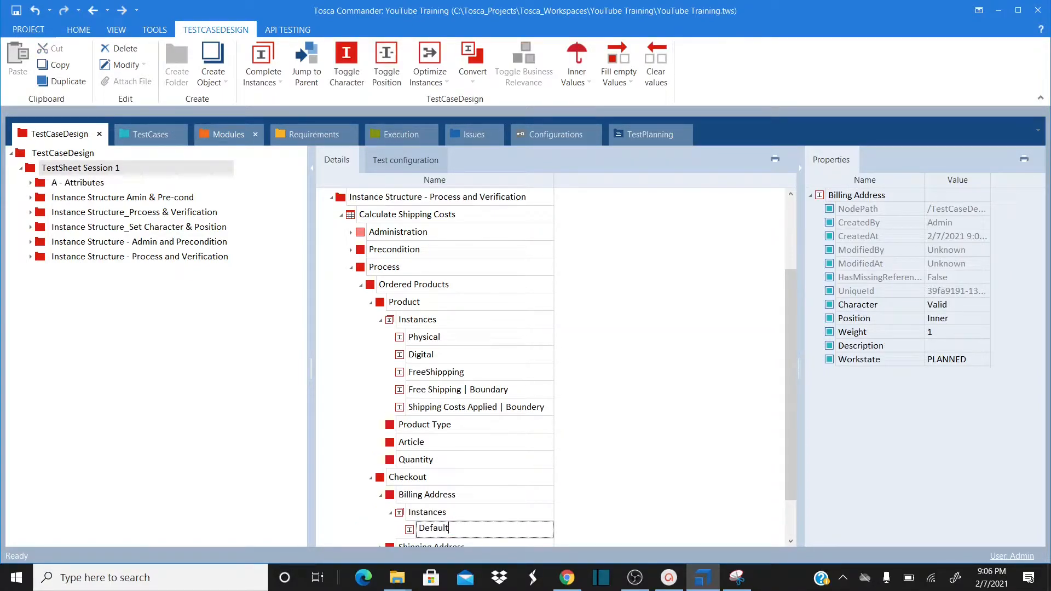
text(lt)
key(Return)
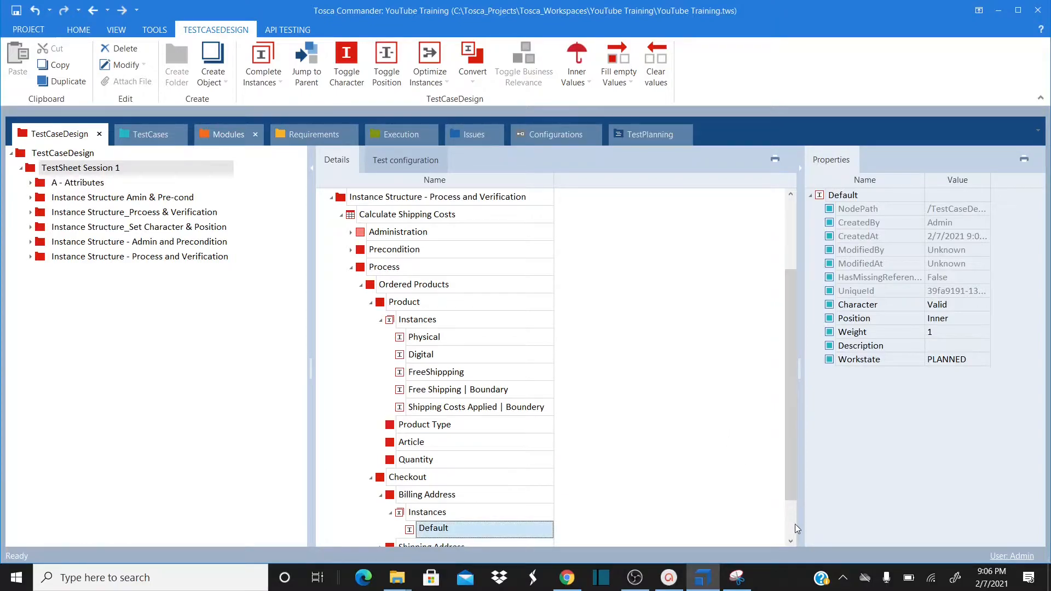
Expand Shipping Address to show its sub-attributes and select Shipping Addresss
scroll(795, 528, down, 1)
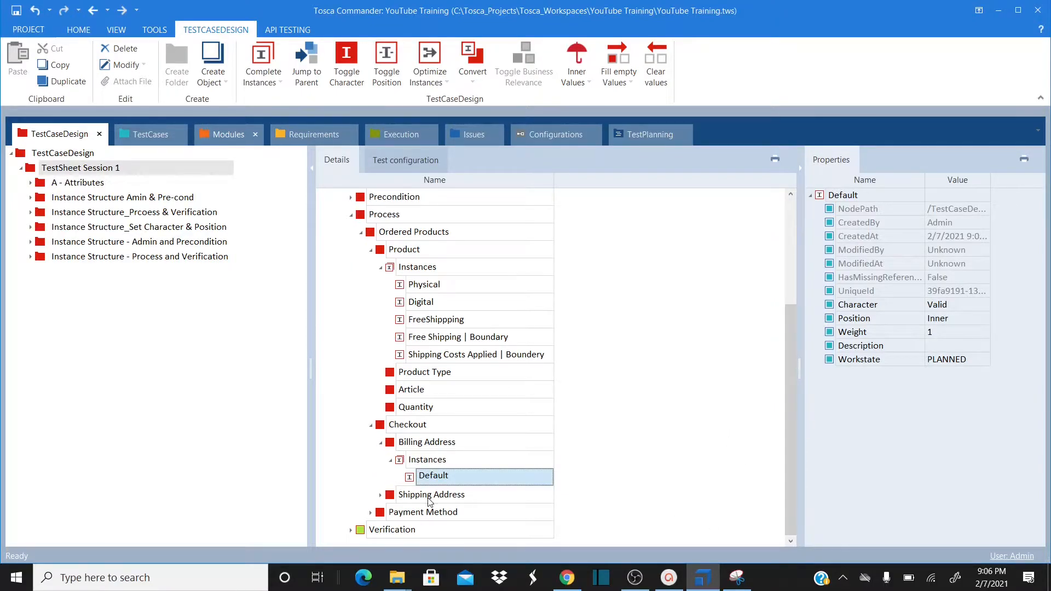
click(380, 495)
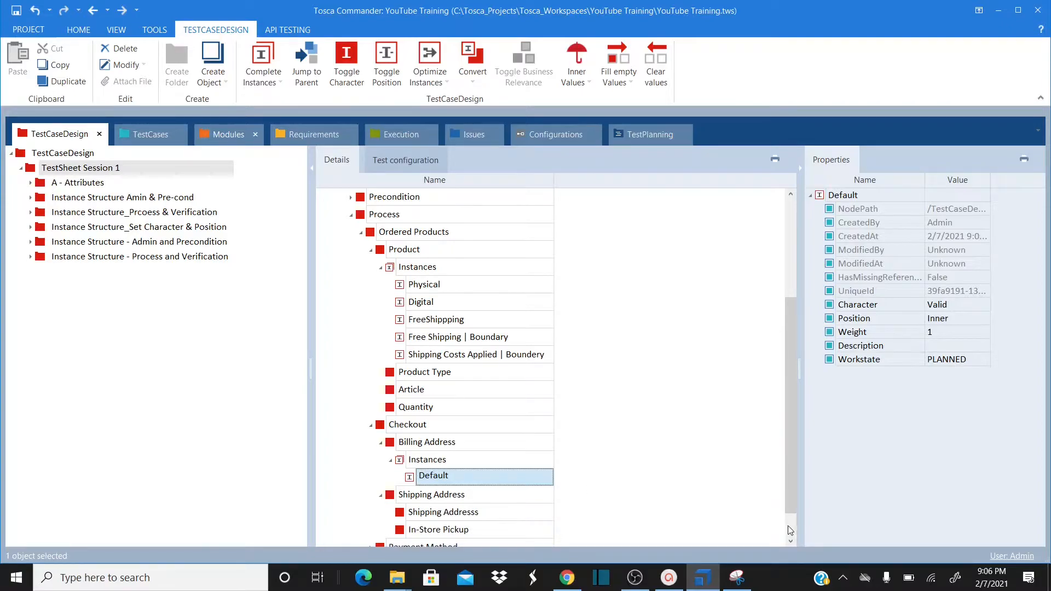
scroll(791, 531, down, 1)
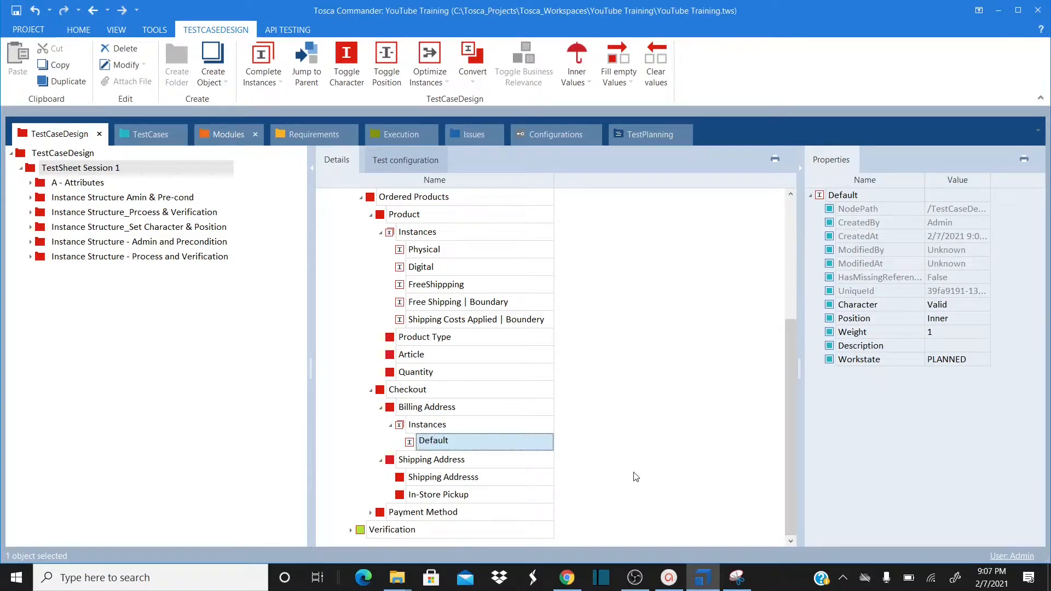
click(419, 482)
Create two Shipping Addresss instances named 'Equals to Billing Address' and 'N/A'
right_click(419, 481)
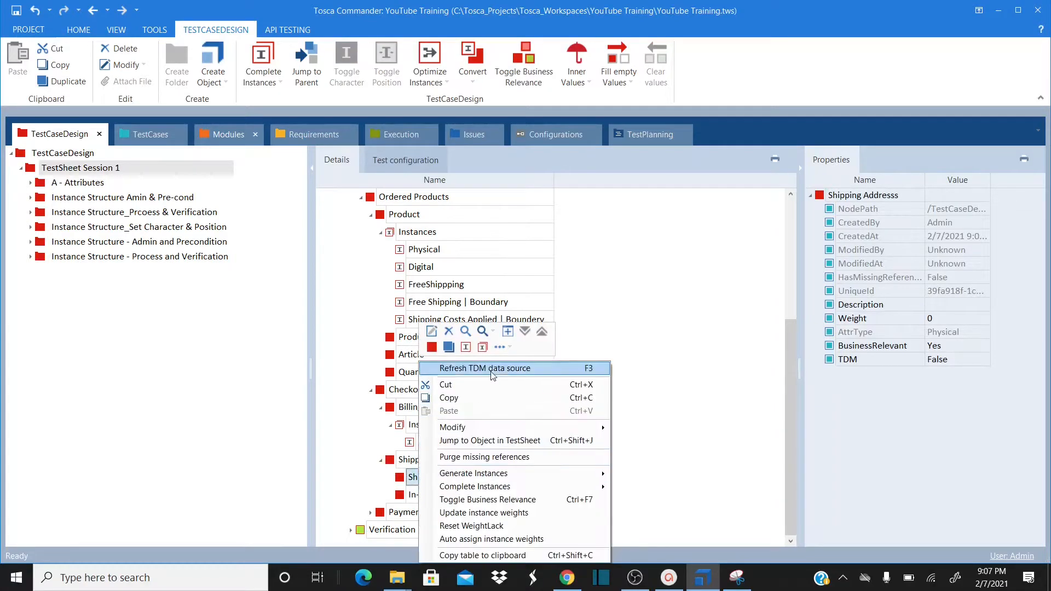
click(466, 347)
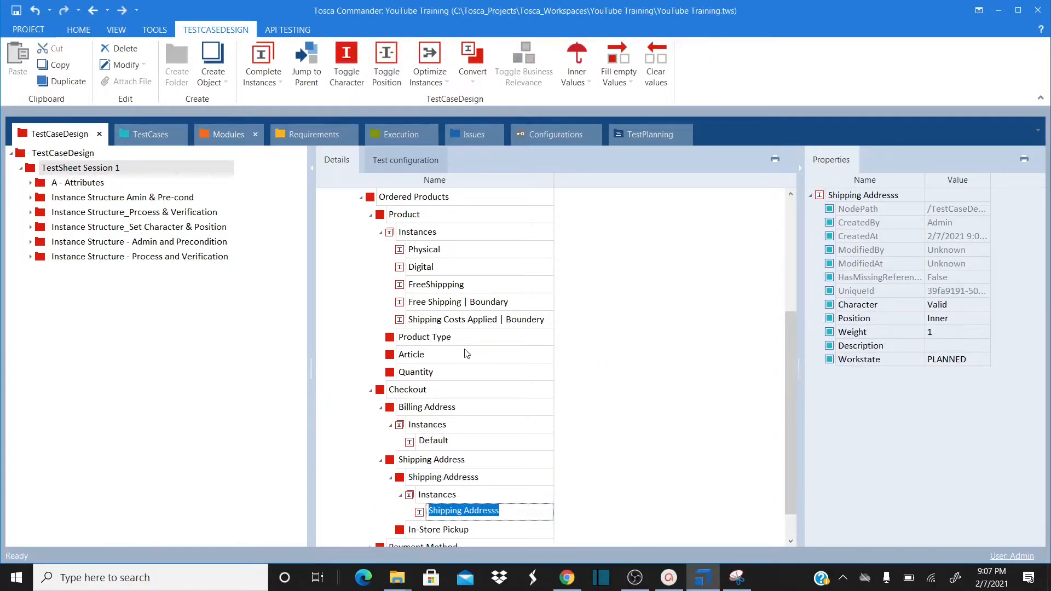
text(Equals t)
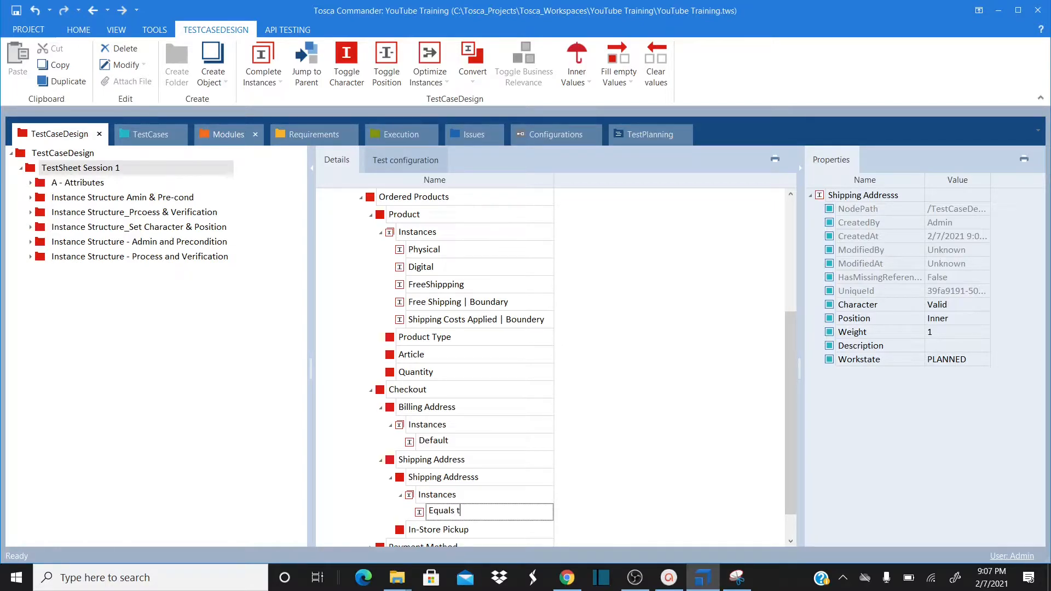
text(o Billing Address)
key(Return)
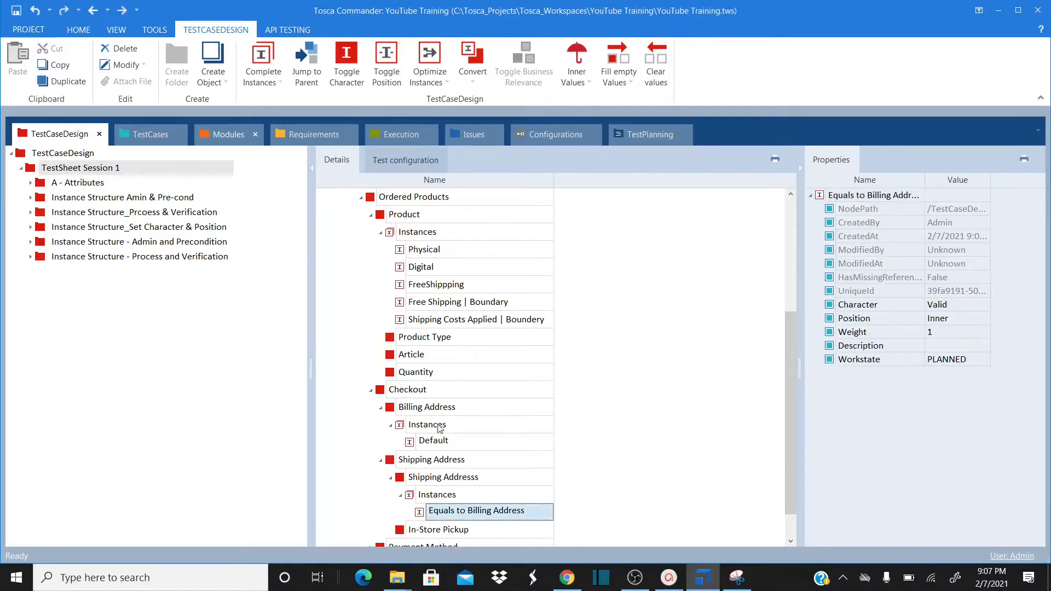
right_click(426, 477)
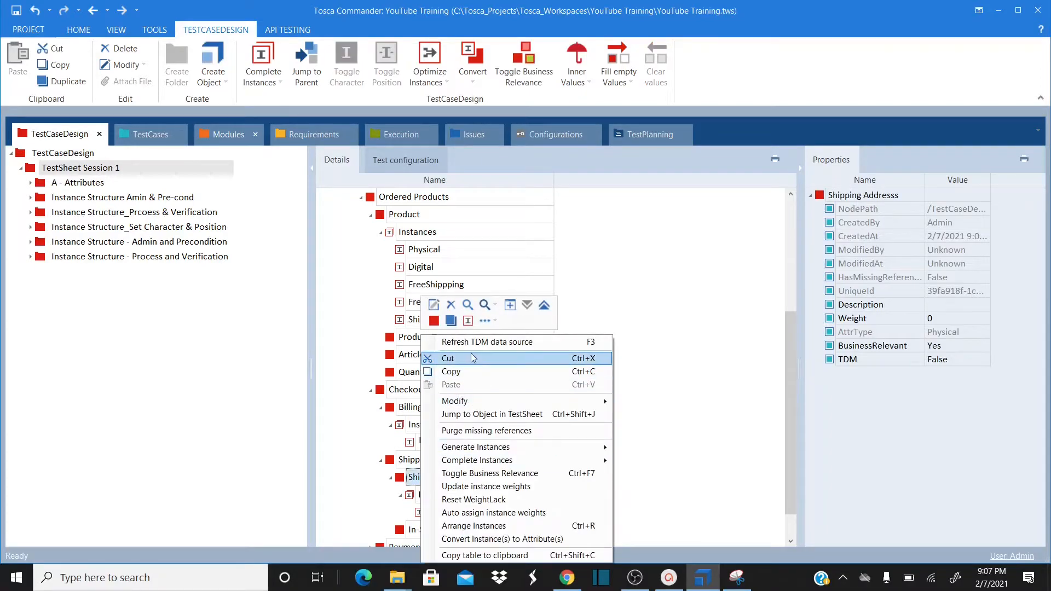
click(468, 321)
text(N/A)
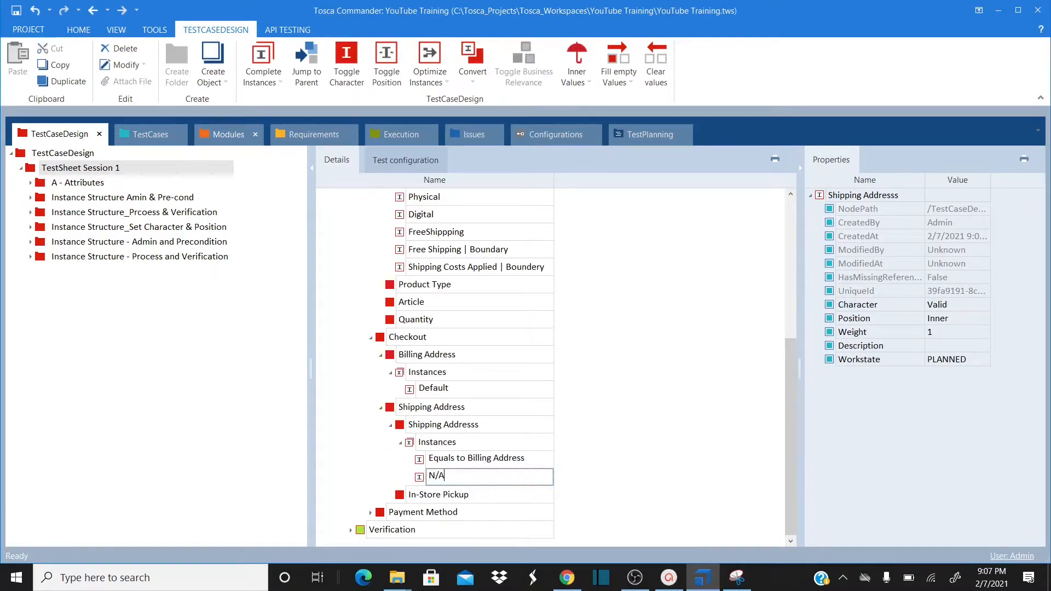
key(Return)
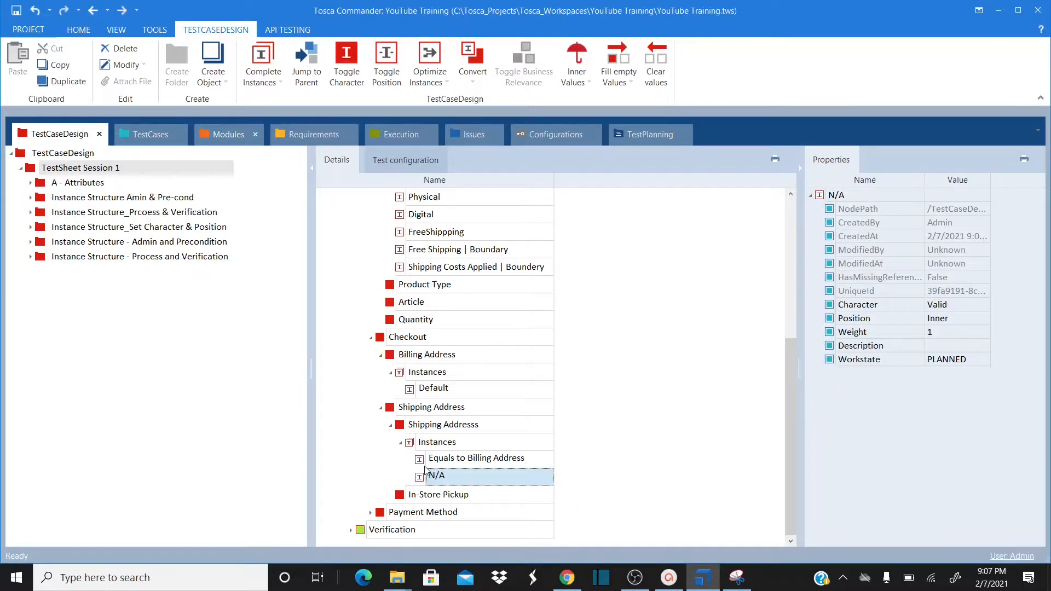
Add an In-Store Pickup instance and correct its misspelled name to 'True'
click(421, 495)
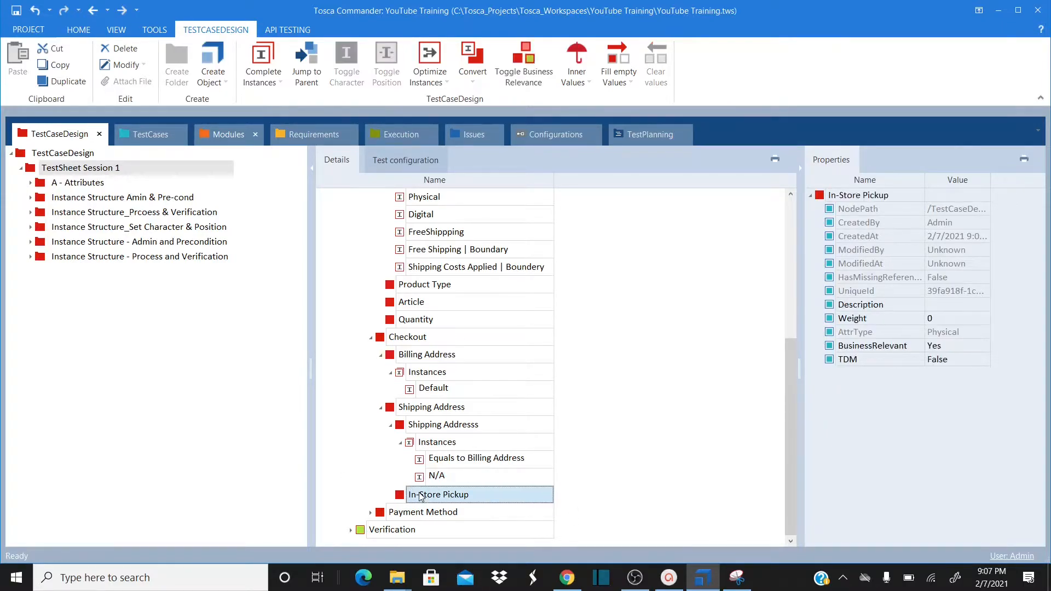
right_click(419, 495)
click(467, 347)
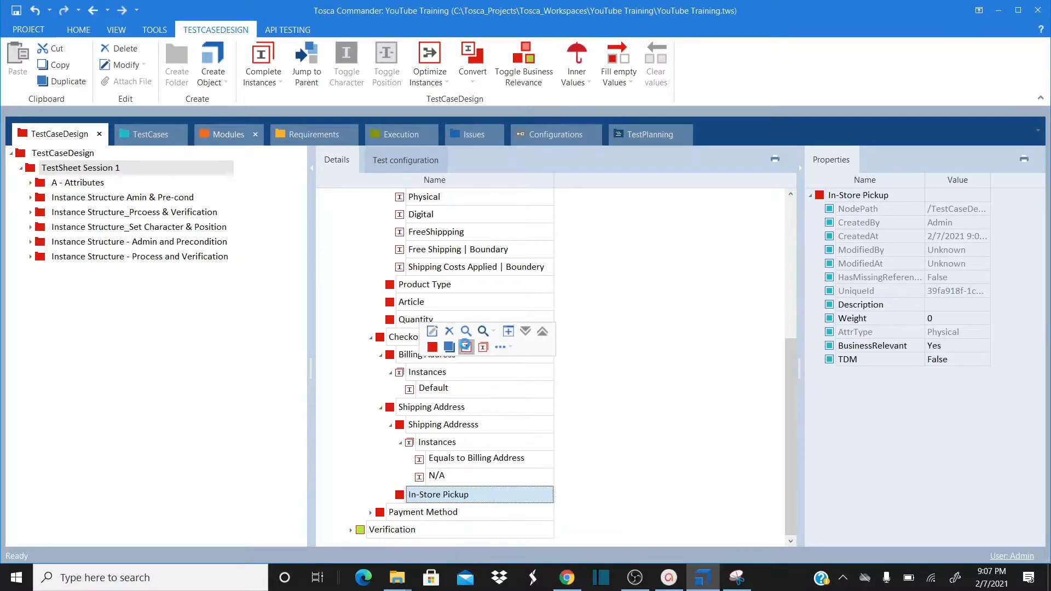
text(Treu)
key(Return)
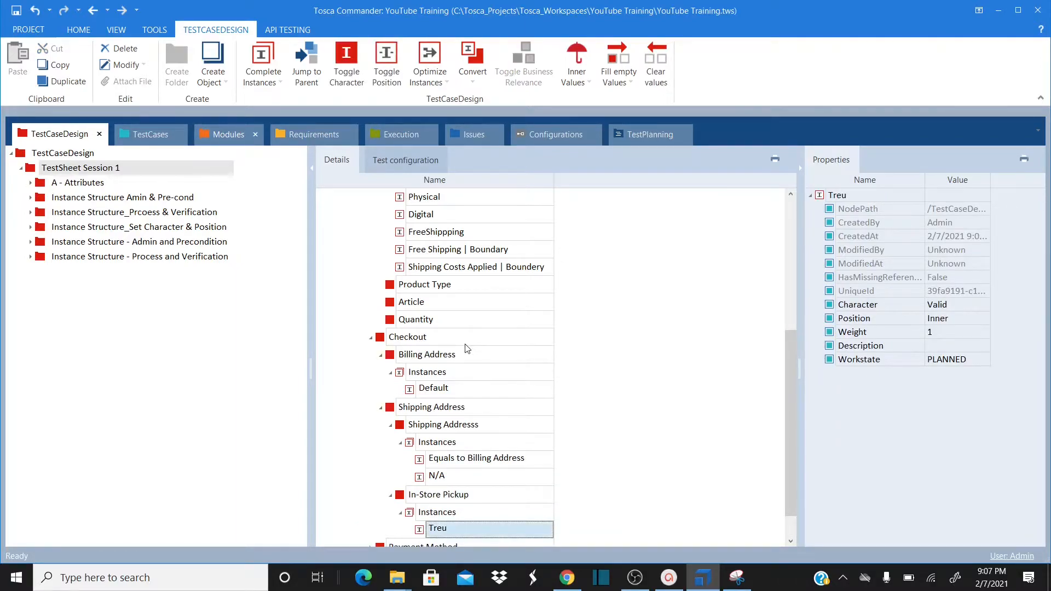
click(464, 526)
key(BackSpace)
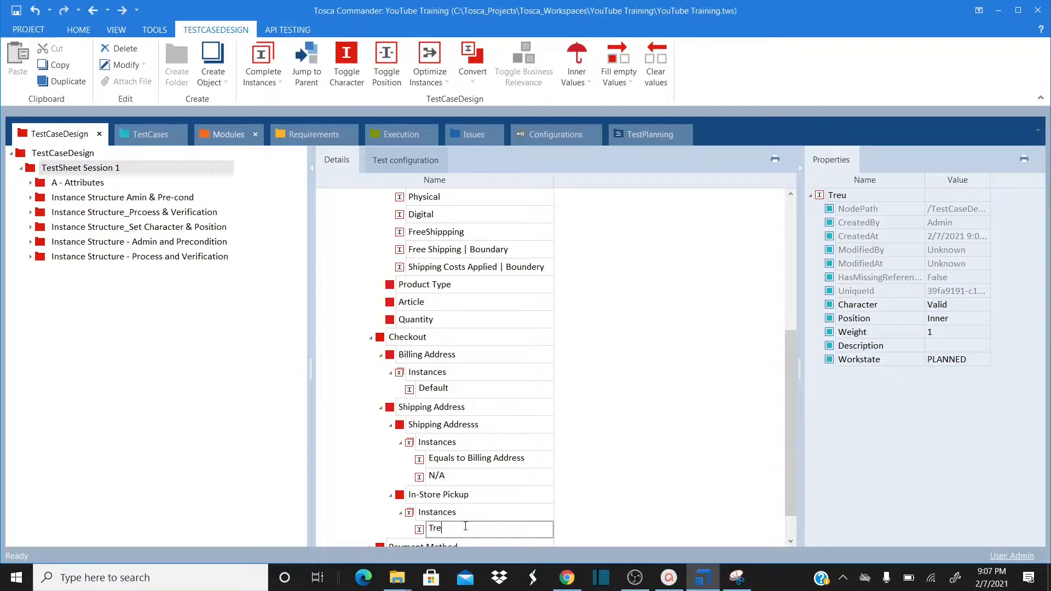
key(BackSpace)
text(ue)
key(Return)
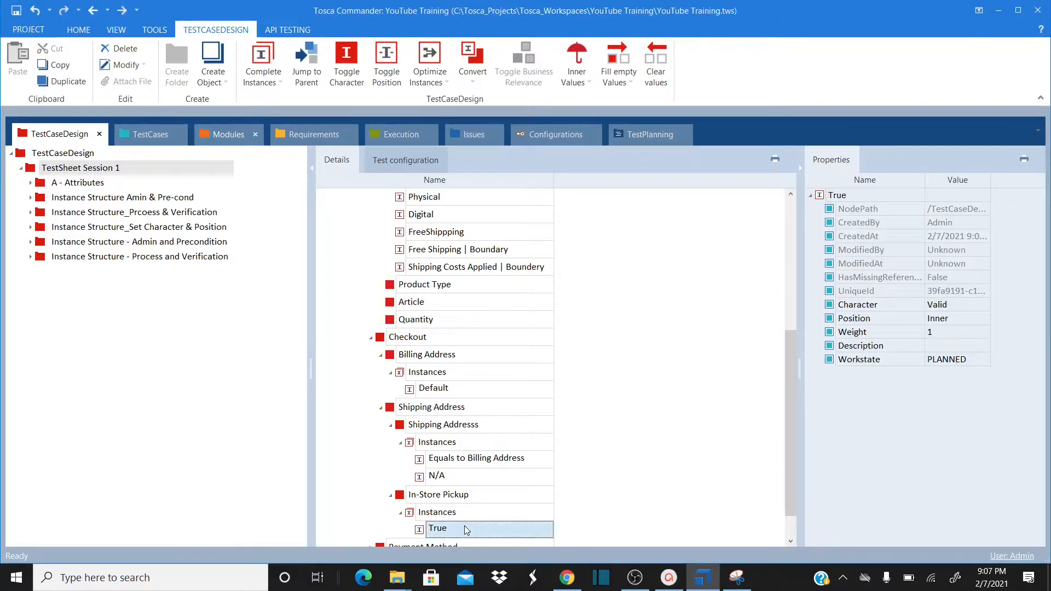
Add In-Store Pickup instances 'False' and 'N/A', then expand Payment Method
click(443, 499)
right_click(440, 498)
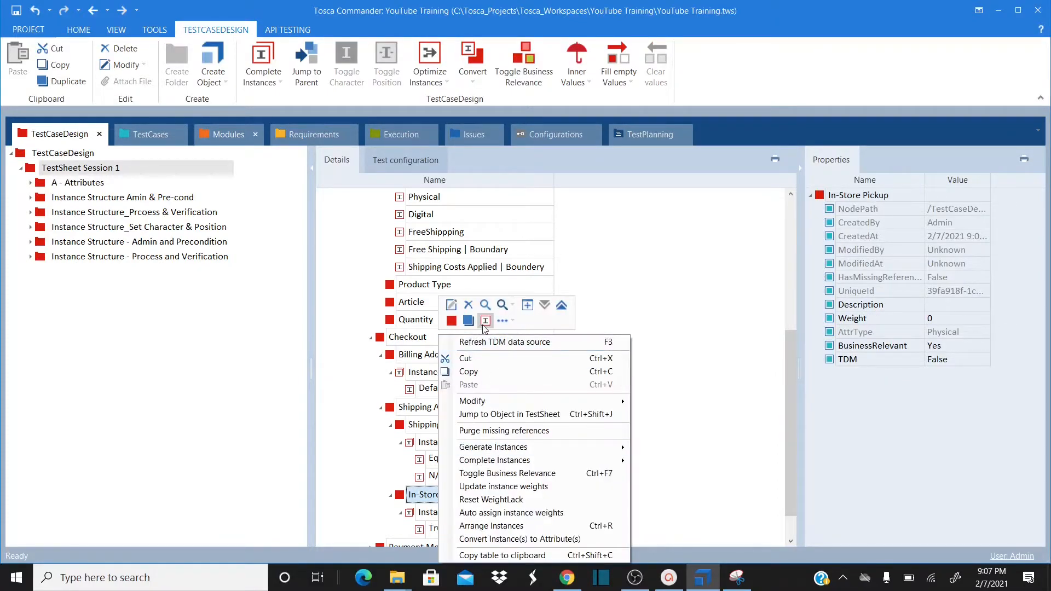
click(485, 320)
text(False)
key(Return)
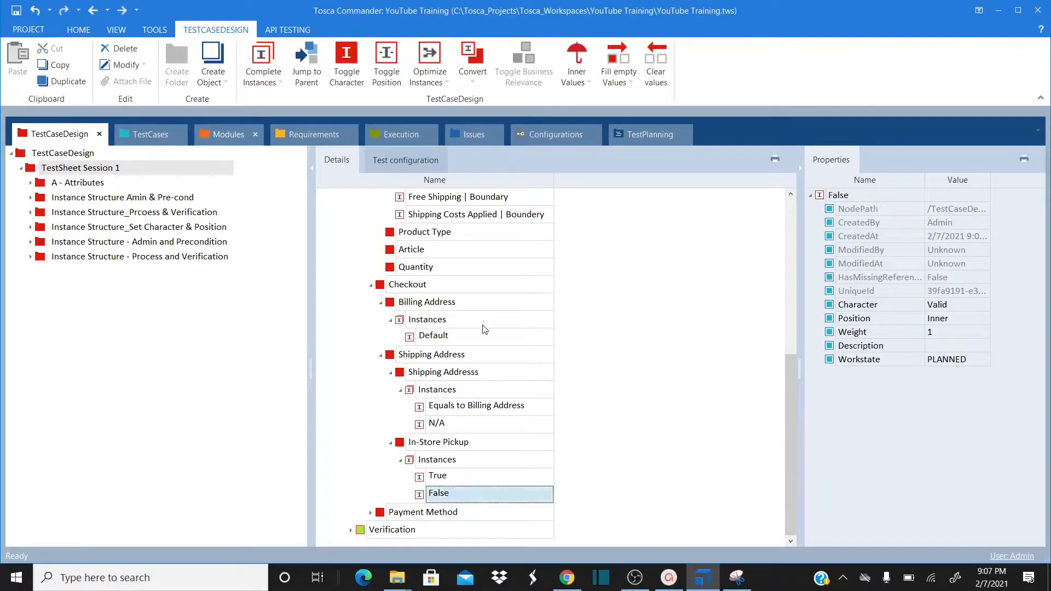
click(432, 442)
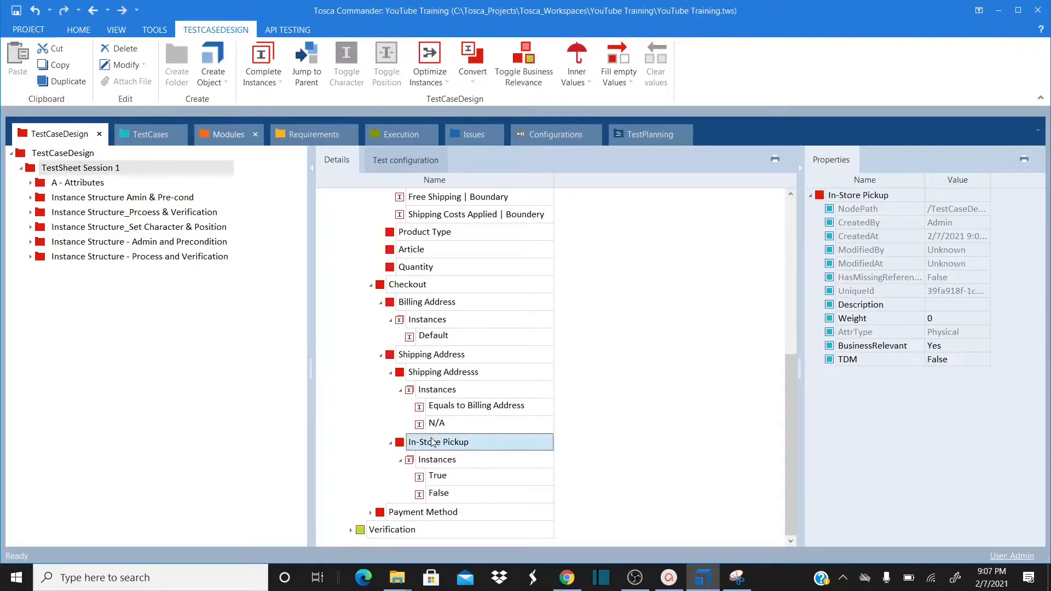
right_click(433, 442)
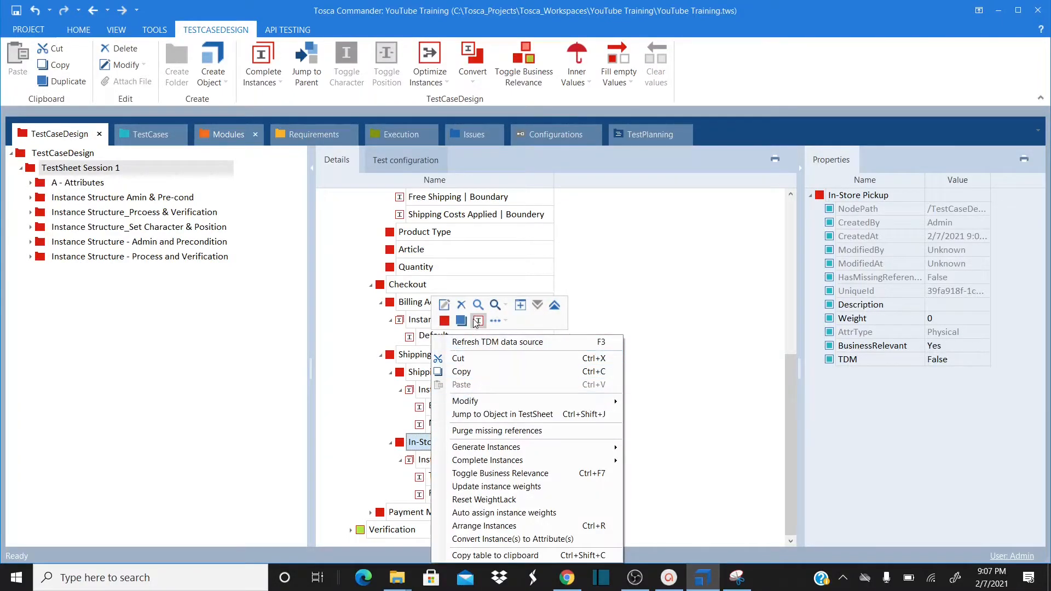
click(476, 321)
text(N/)
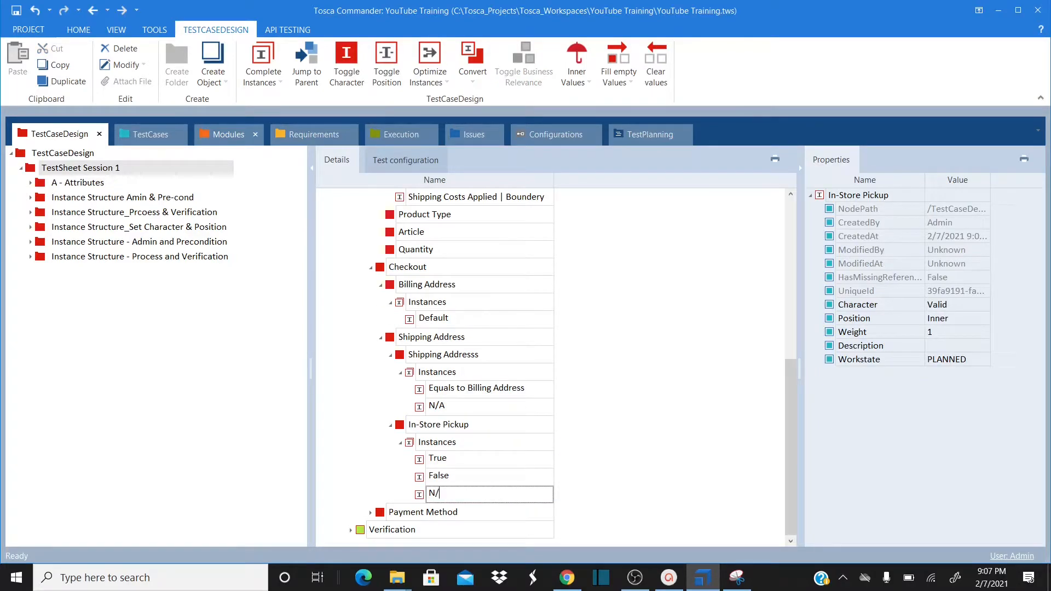
text(A)
key(Return)
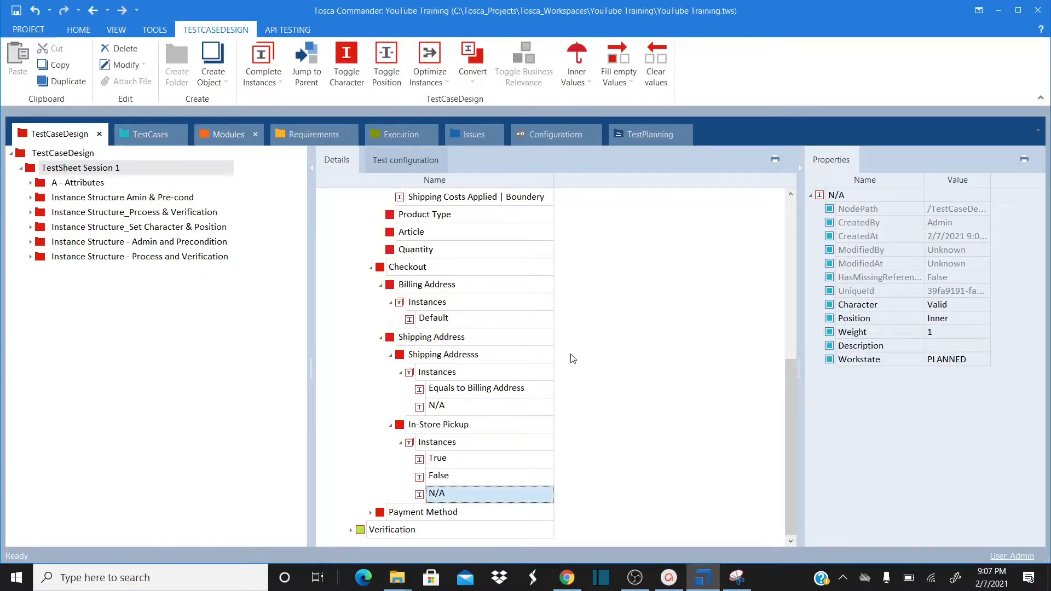
click(371, 514)
scroll(793, 529, down, 1)
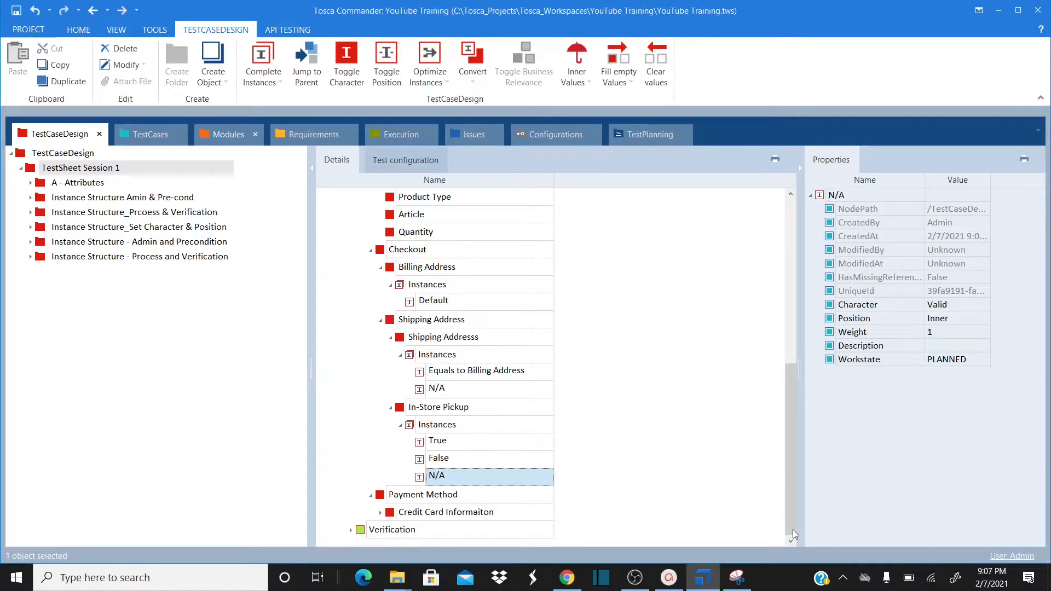
Expand Credit Card Informaiton and give Card Type an instance named 'Visa'
click(381, 513)
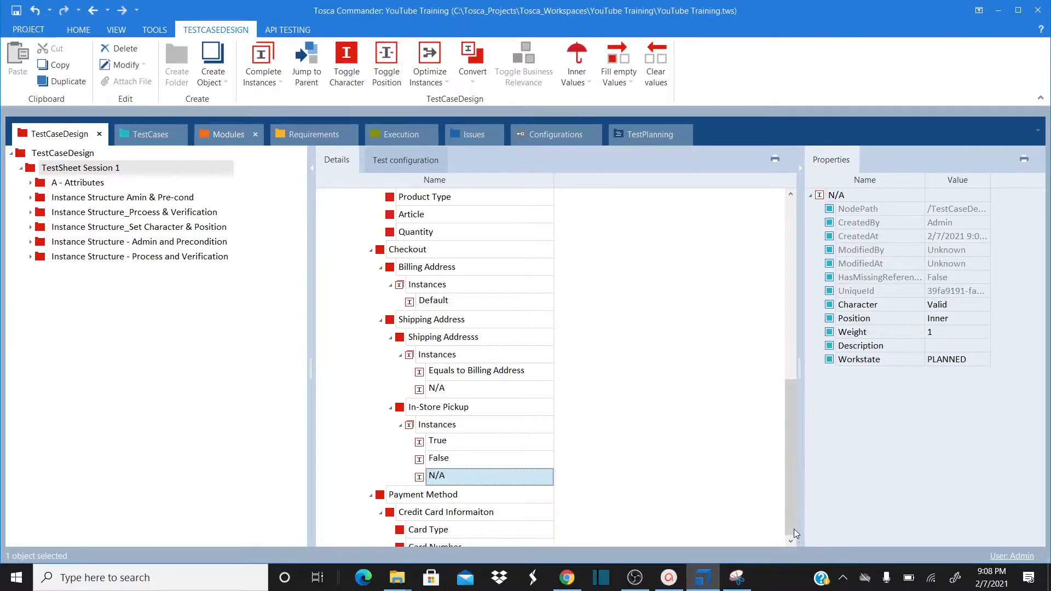
scroll(794, 529, down, 4)
click(399, 461)
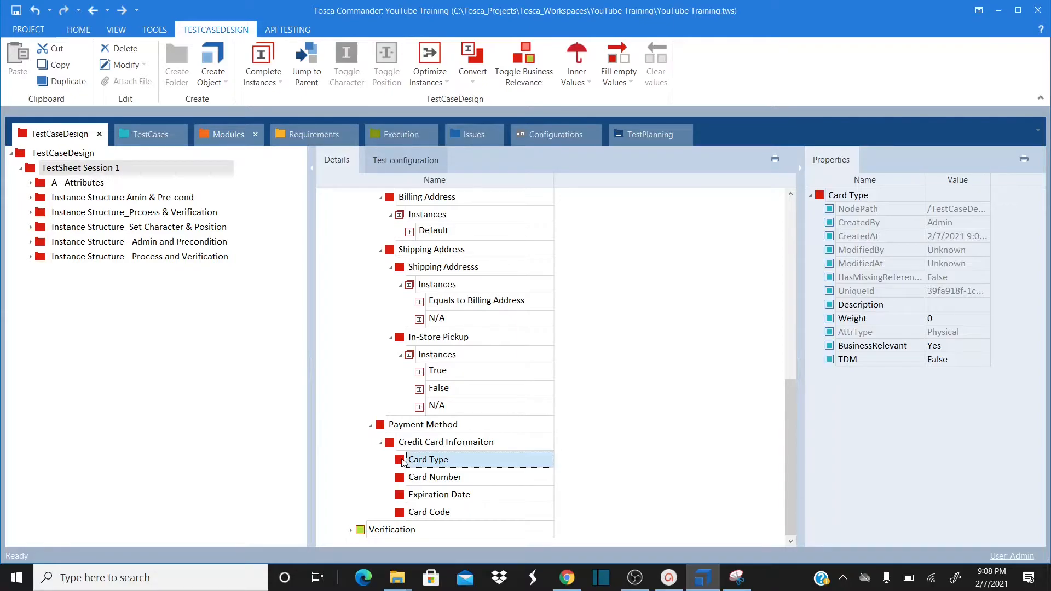
right_click(402, 463)
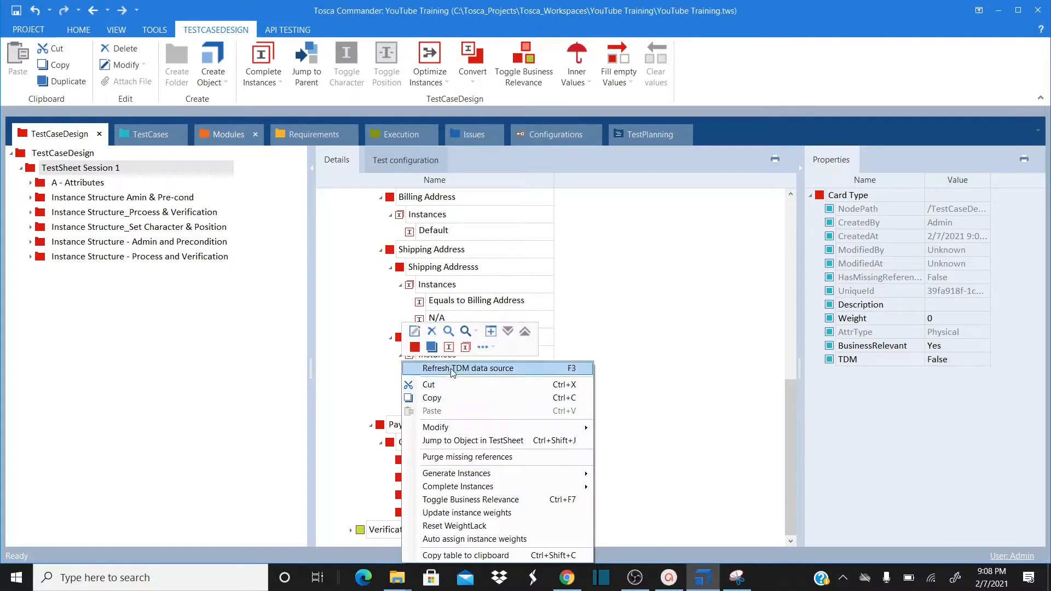
click(450, 345)
text(Vis)
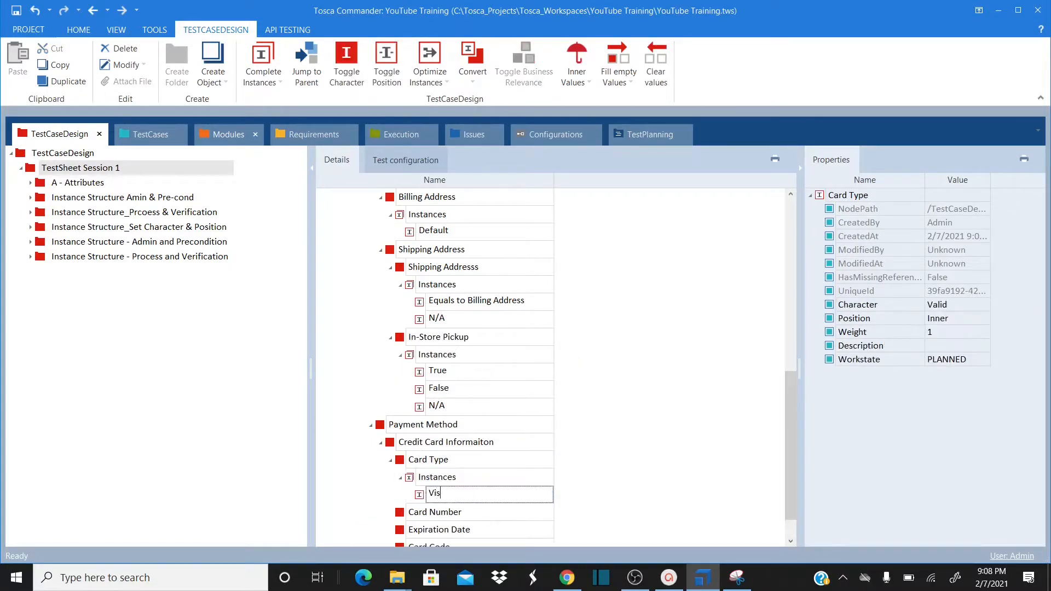
text(a)
key(Return)
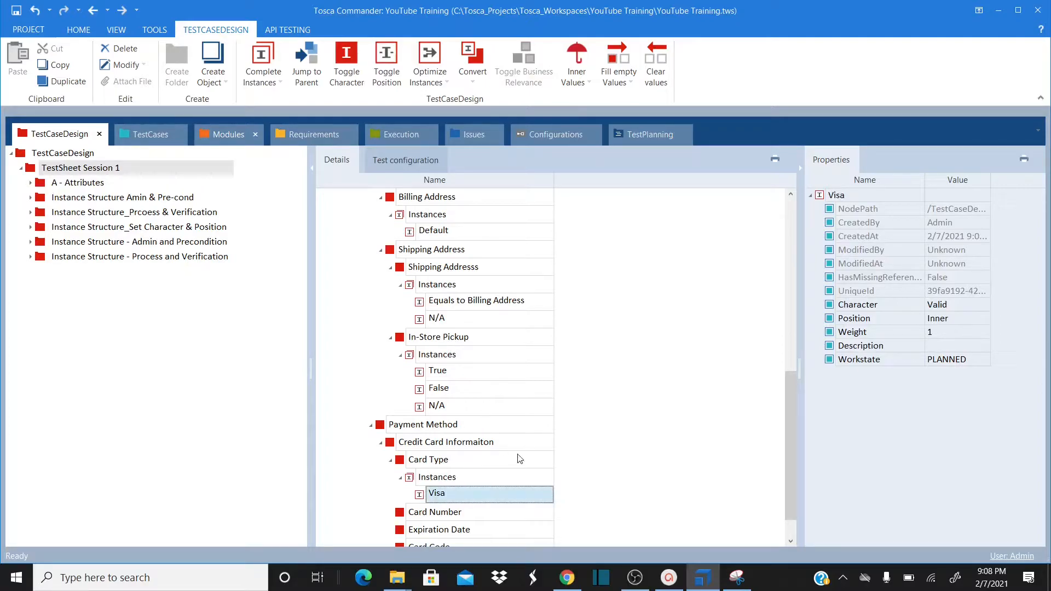
Give Card Number an instance named with a sample card number
right_click(406, 514)
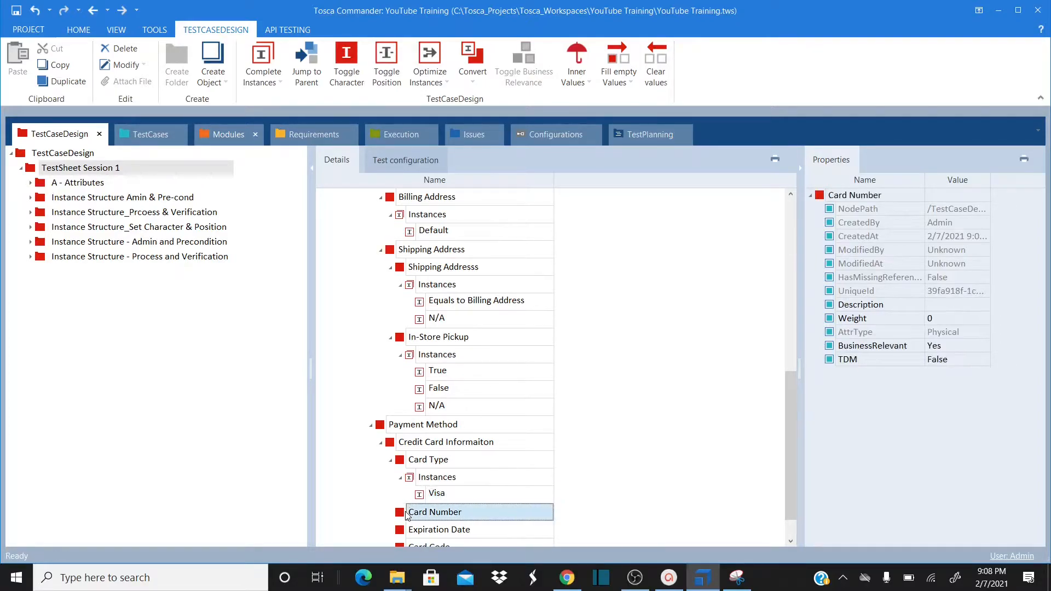
click(452, 347)
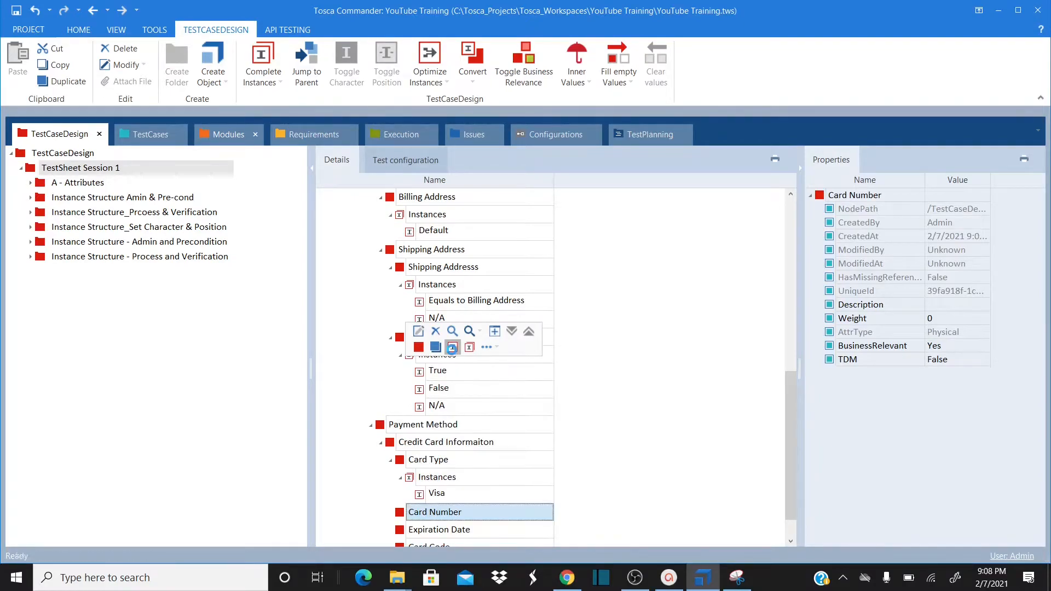
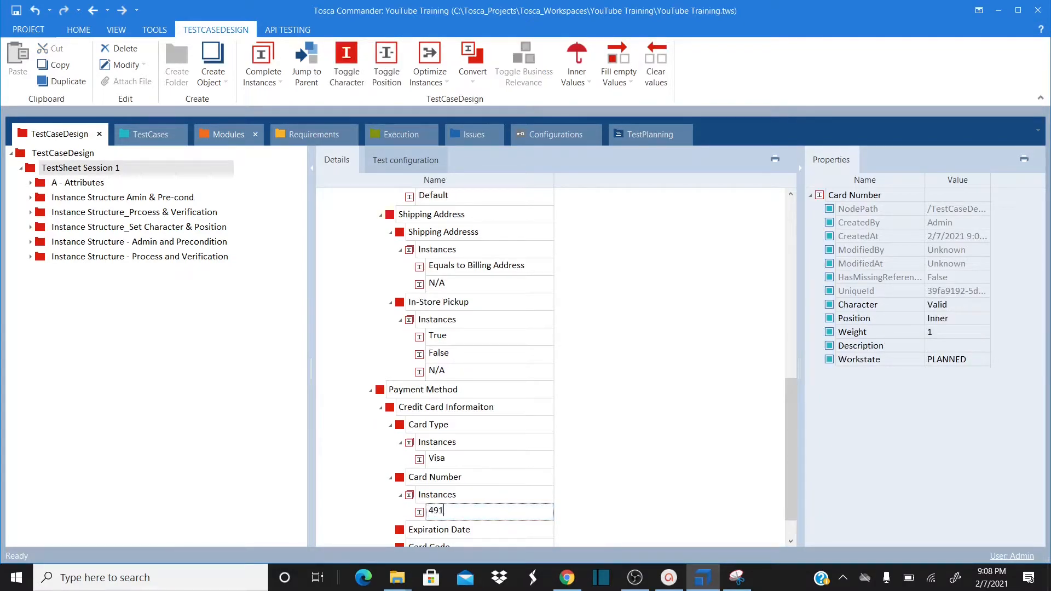
click(667, 377)
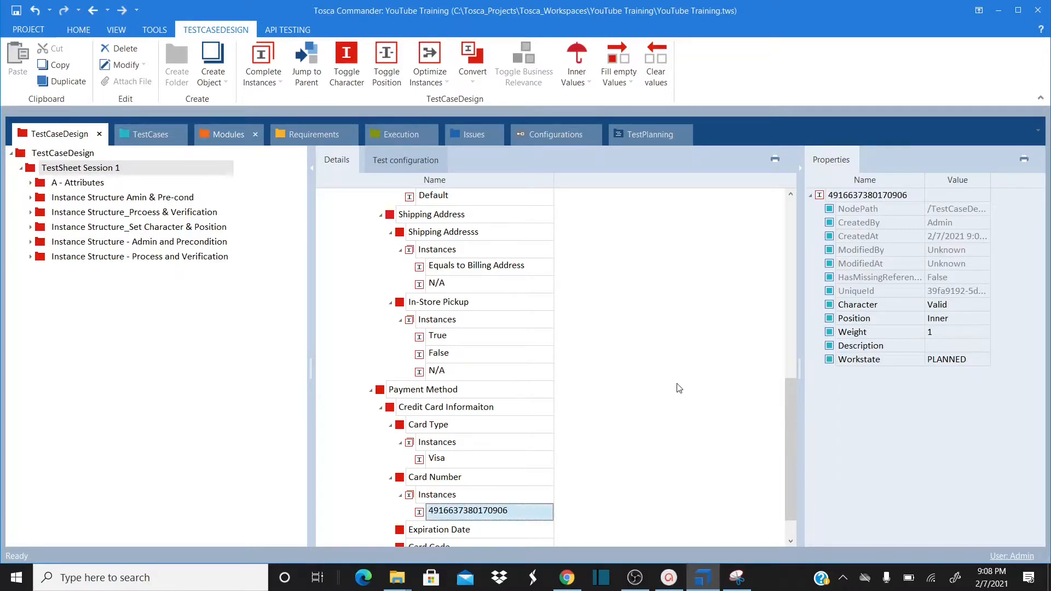
click(788, 529)
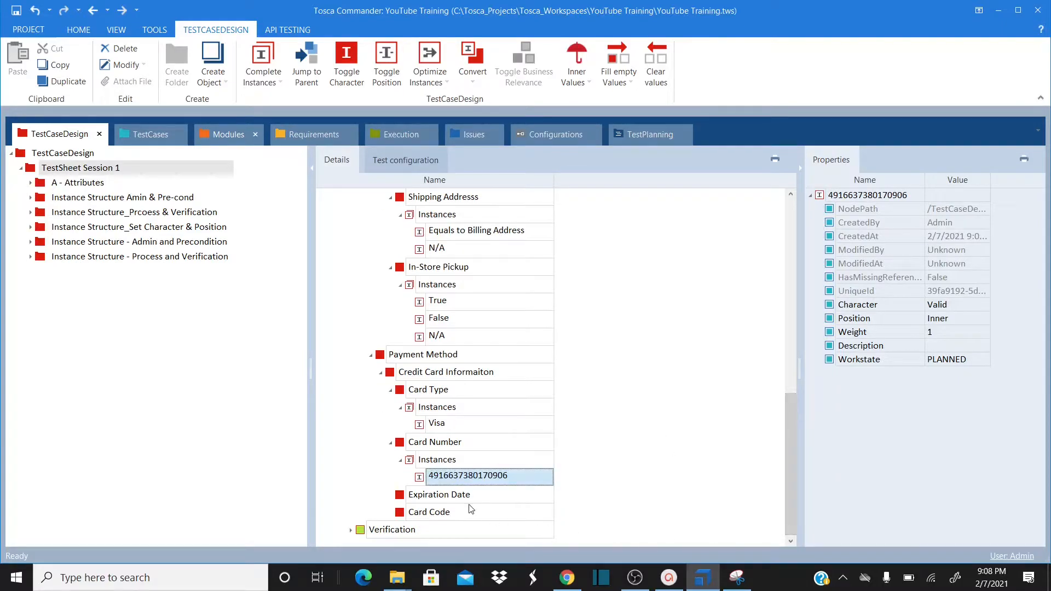
Give Expiration Date an instance named 'Expires in Two Years'
right_click(452, 496)
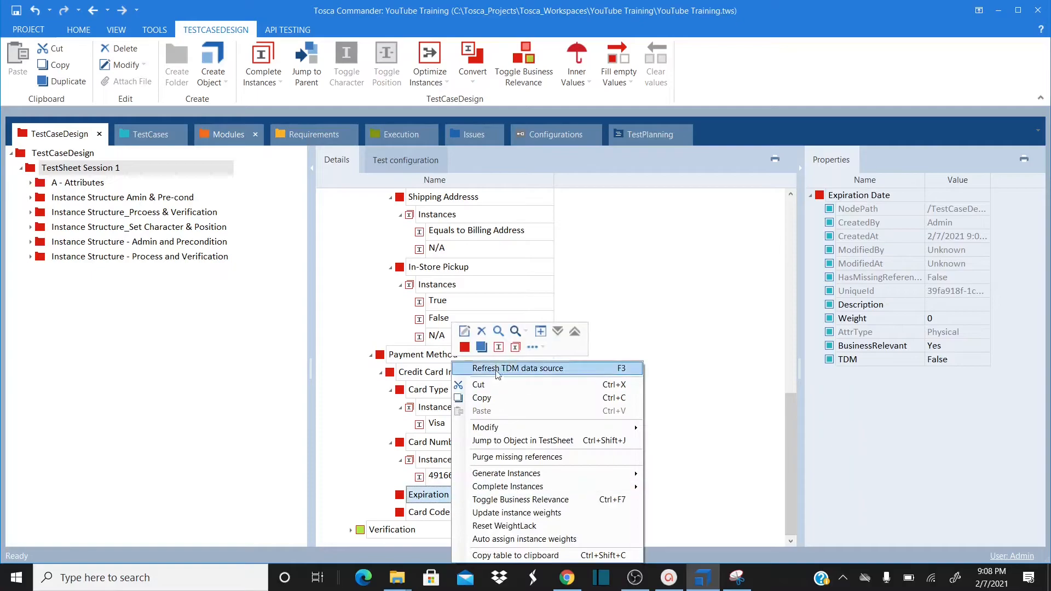
click(498, 347)
text(E)
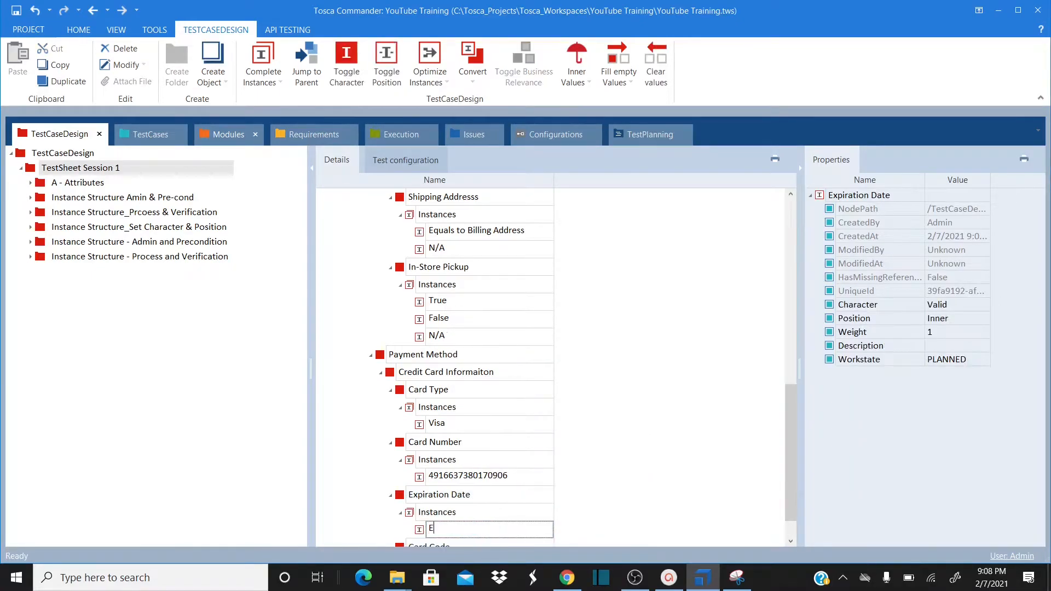
text(xp)
text(ires in Two )
text(Yer)
text(ars)
key(Return)
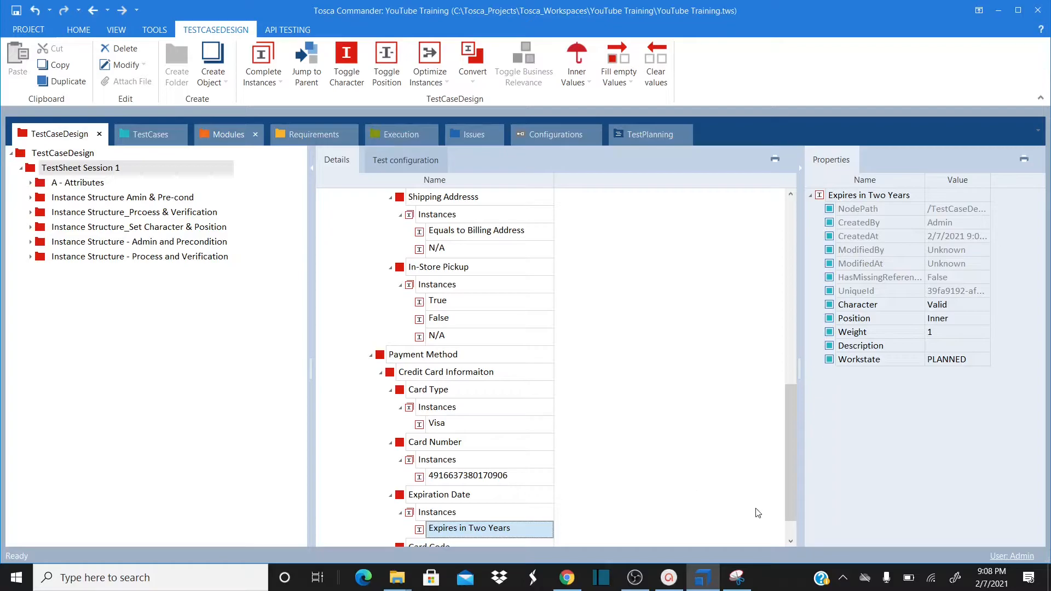
click(789, 527)
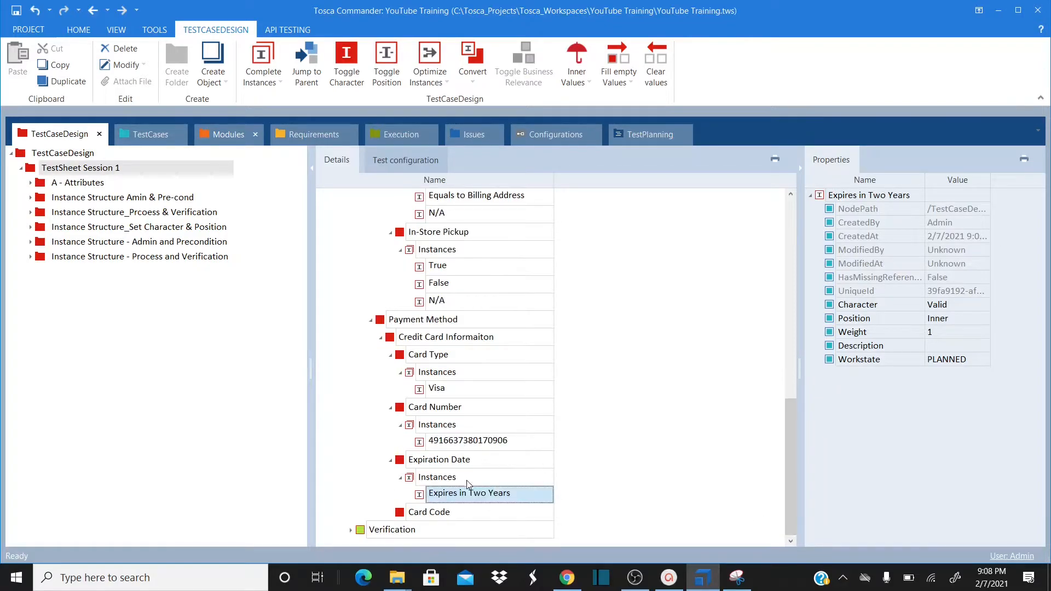
Give Card Code an instance named with a sample card code
click(411, 510)
right_click(411, 510)
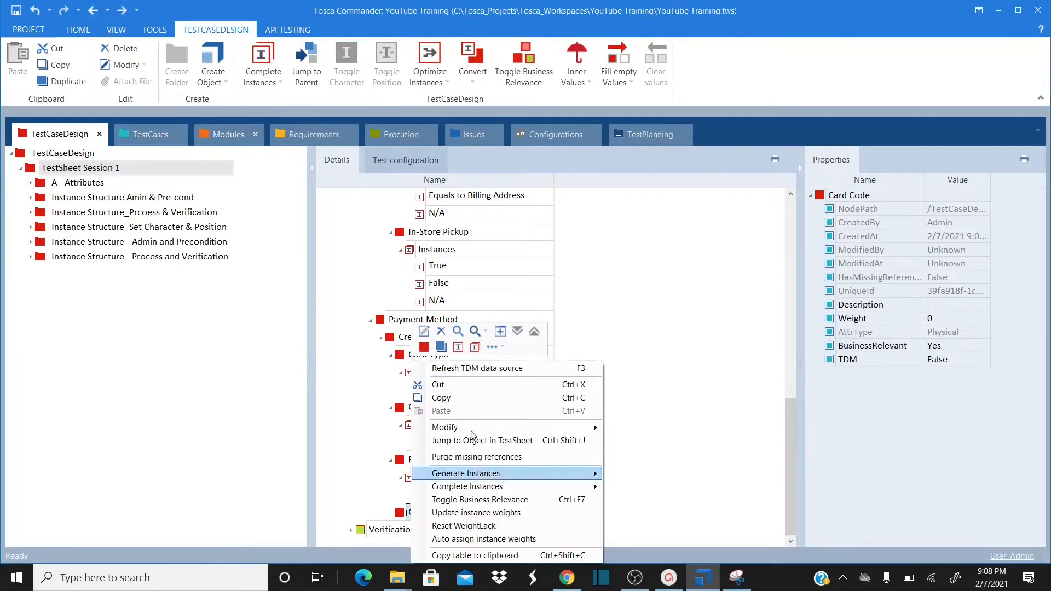
click(459, 347)
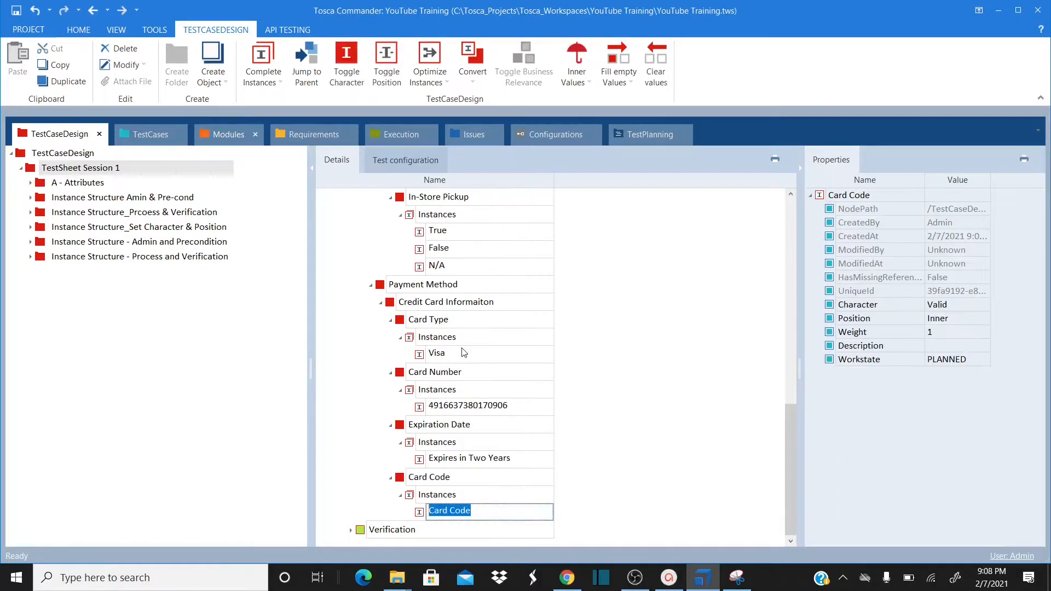
text(123)
key(Return)
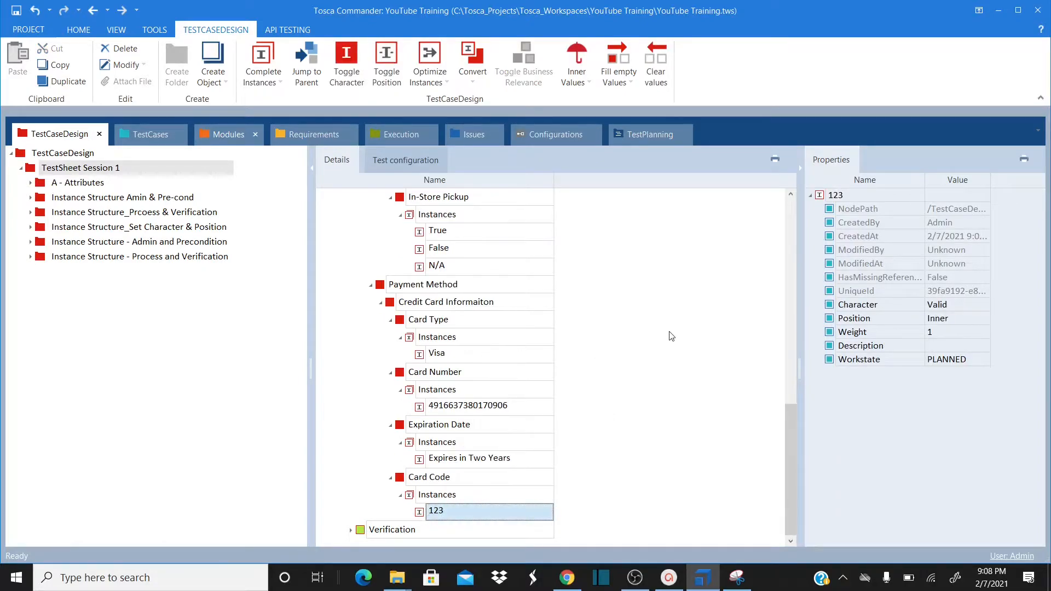
click(788, 244)
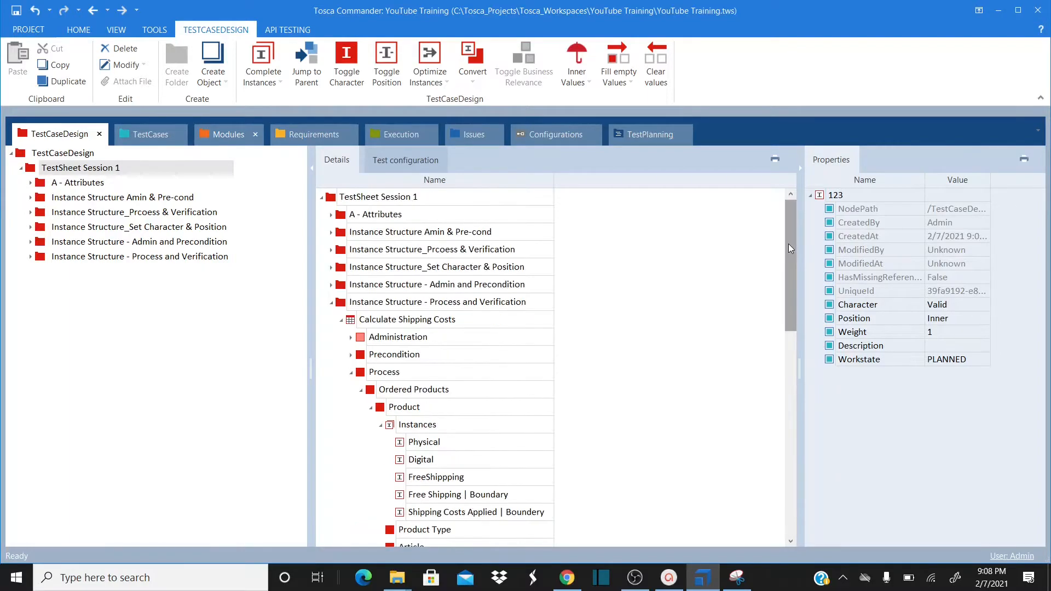
Expand Administration and Test Designer, then expand all levels under Calculate Shipping Costs and scroll the tree
click(351, 338)
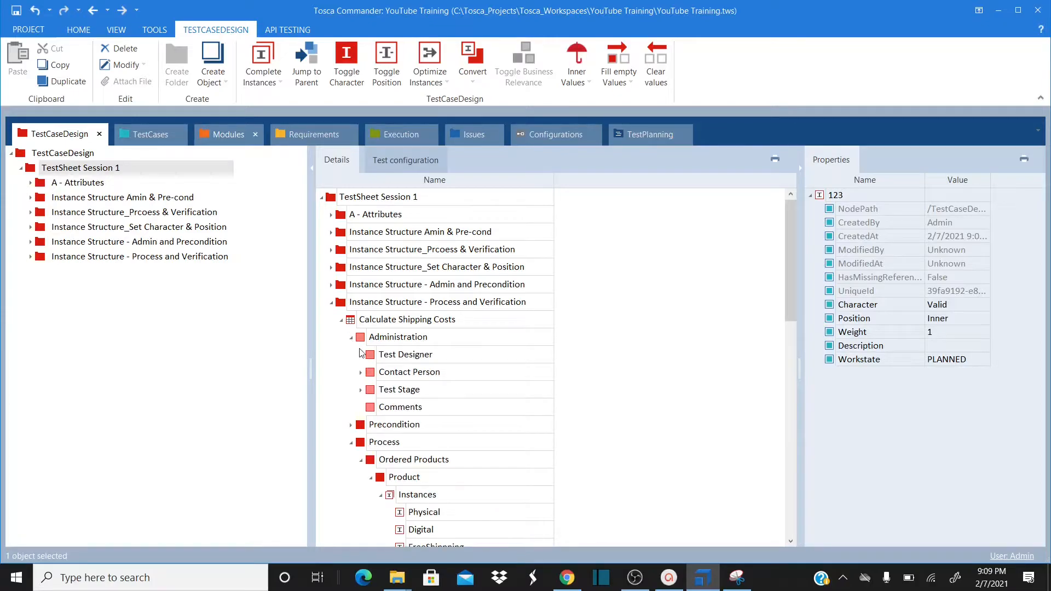
click(361, 356)
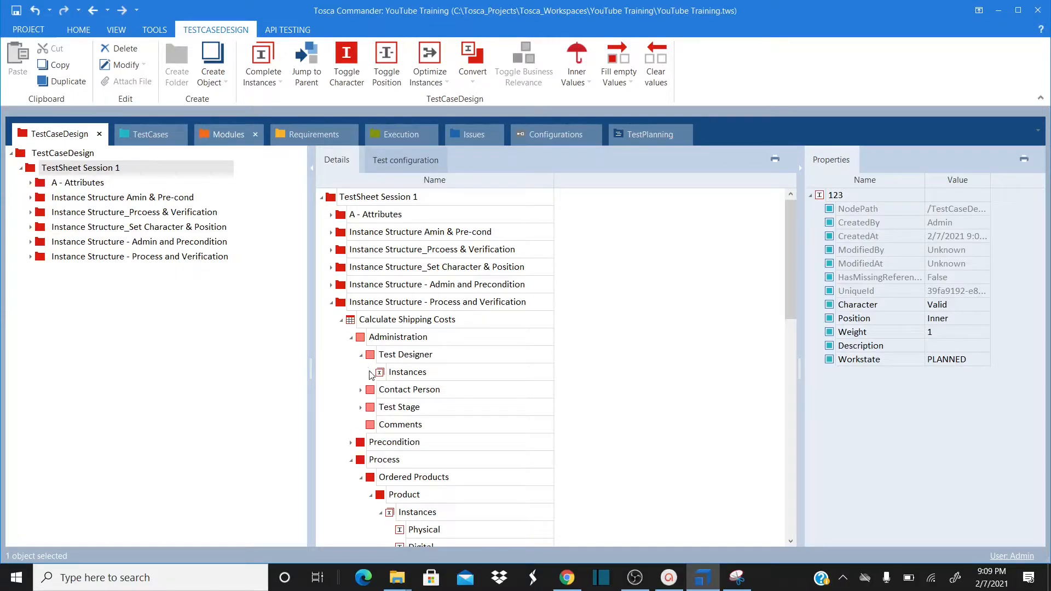
right_click(384, 323)
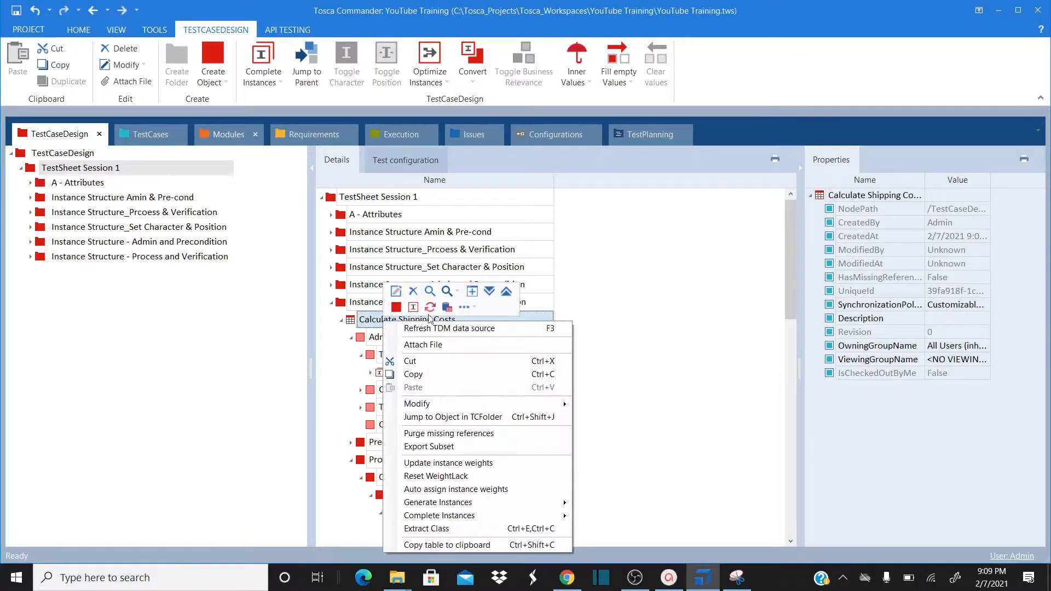
key(Escape)
click(488, 296)
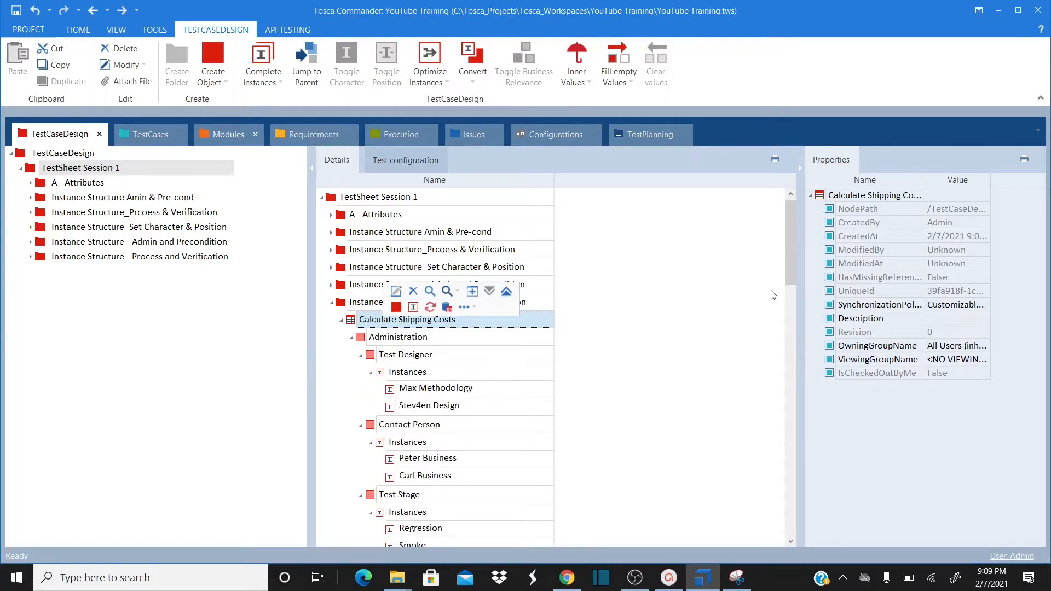
drag(793, 250, 769, 517)
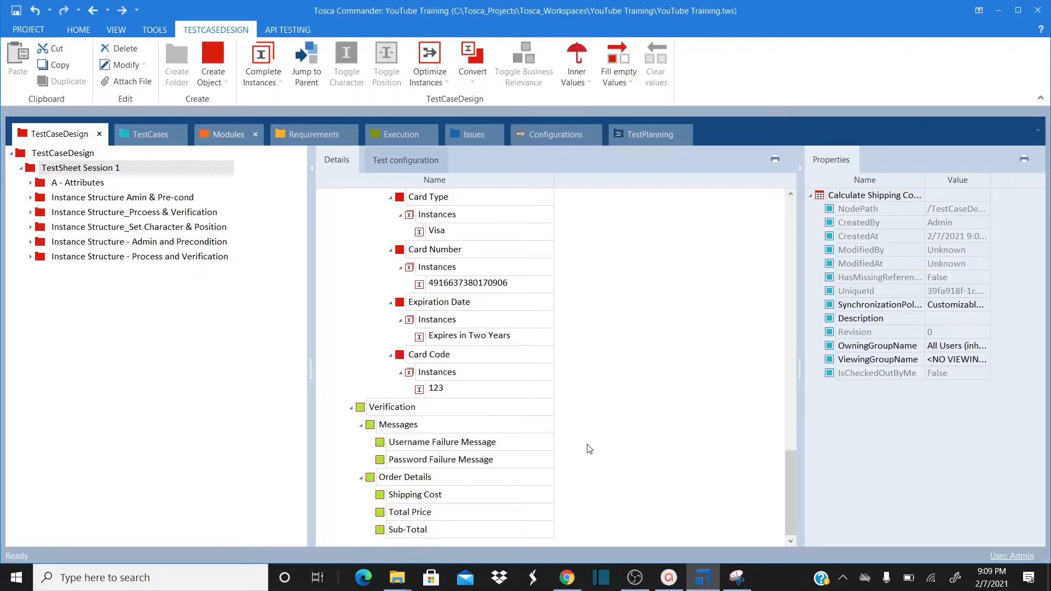
Create a 'Success Message' instance under the Verification Messages attribute
click(399, 425)
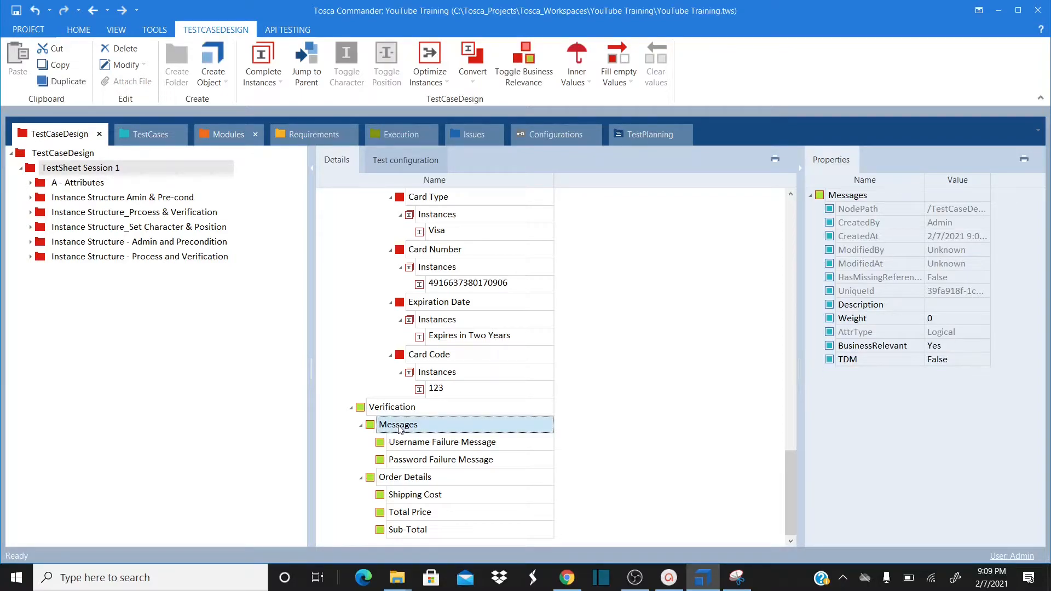
right_click(399, 428)
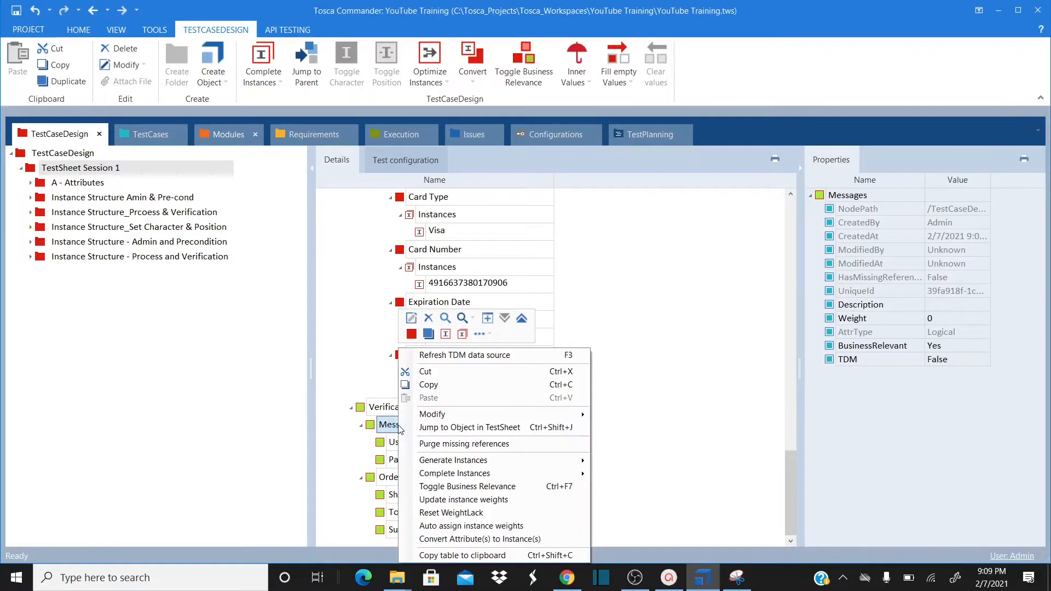
click(452, 336)
text(Suc)
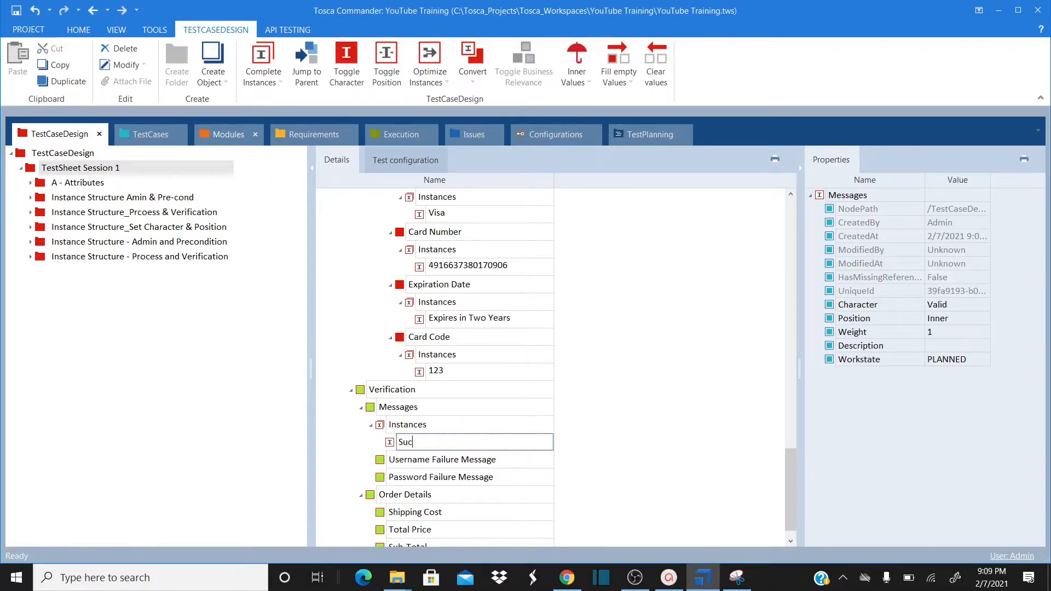
text(cess)
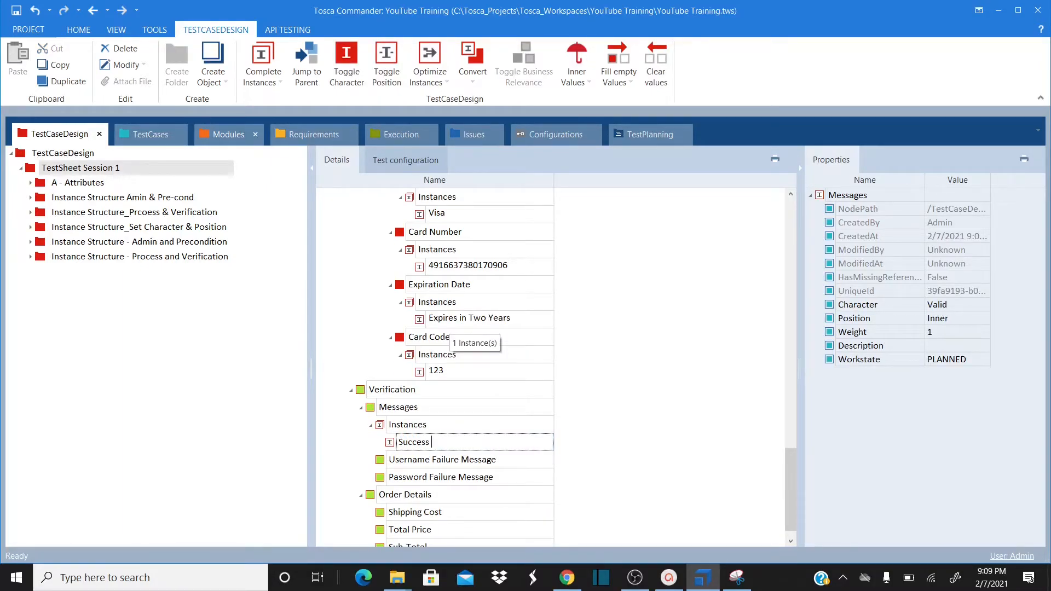
text( Message)
key(Return)
click(418, 466)
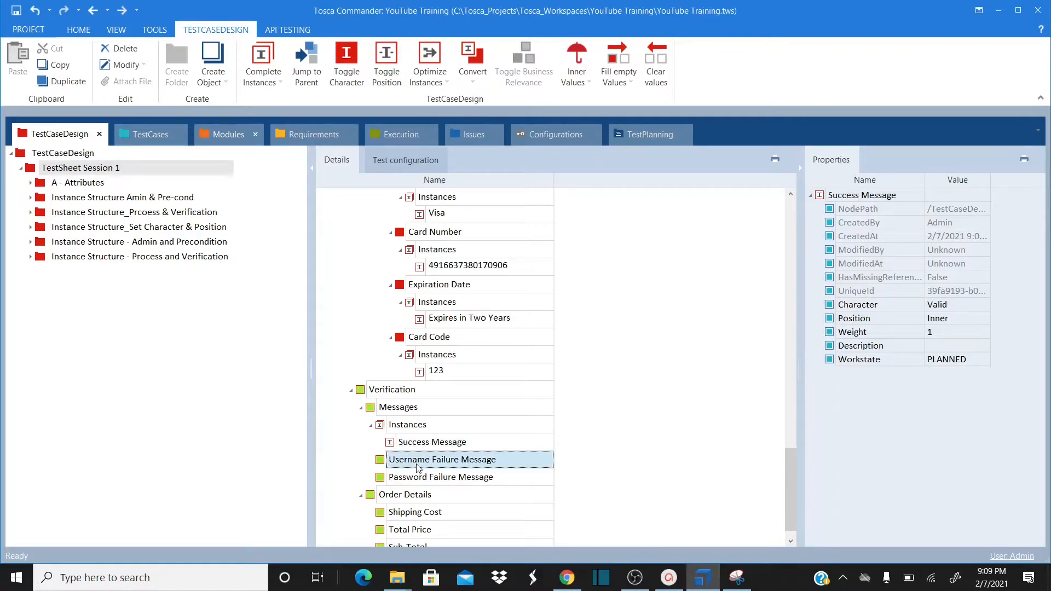
right_click(417, 466)
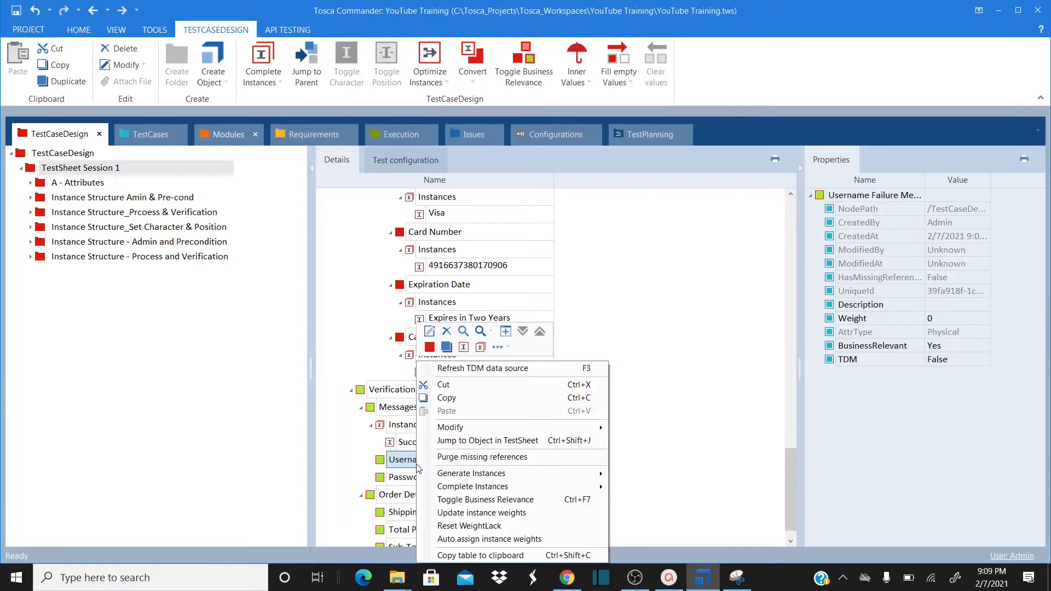
Give Shipping Cost under Order Details an instance named 'Default Shopping Costs'
click(708, 370)
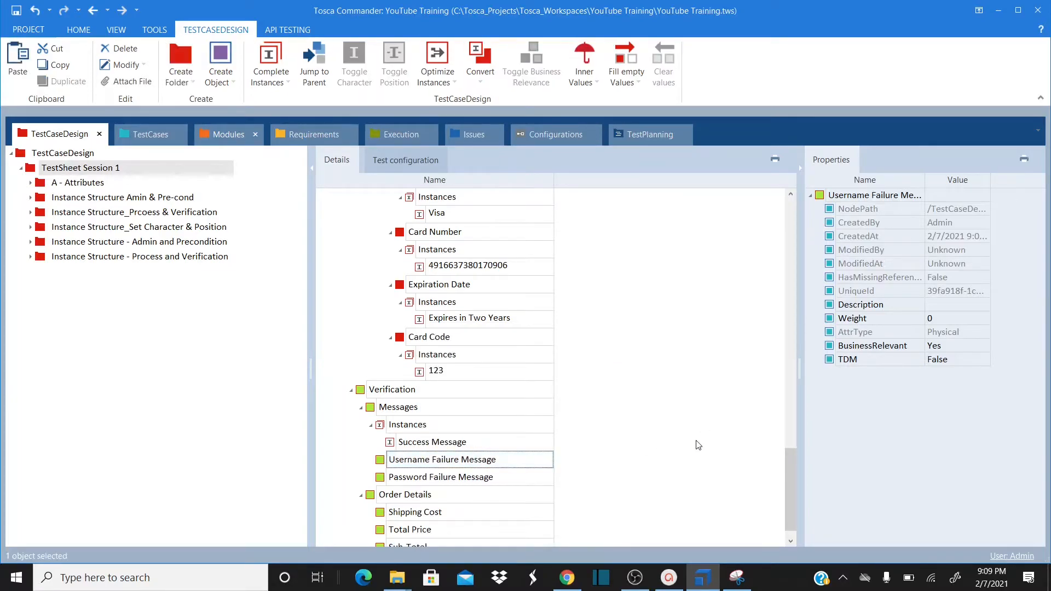
key(Down)
key(Down)
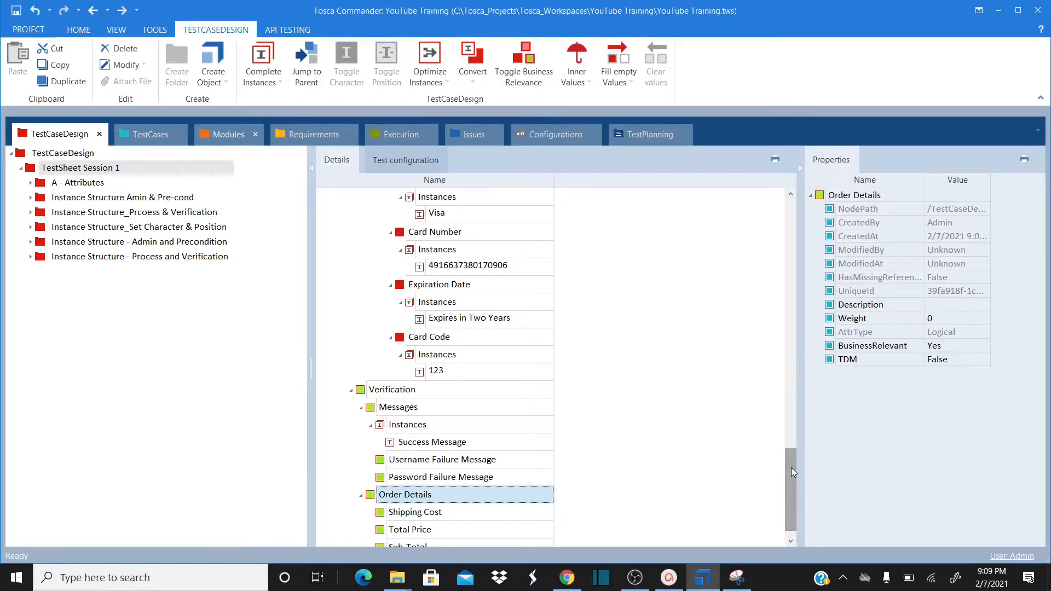
drag(790, 467, 790, 479)
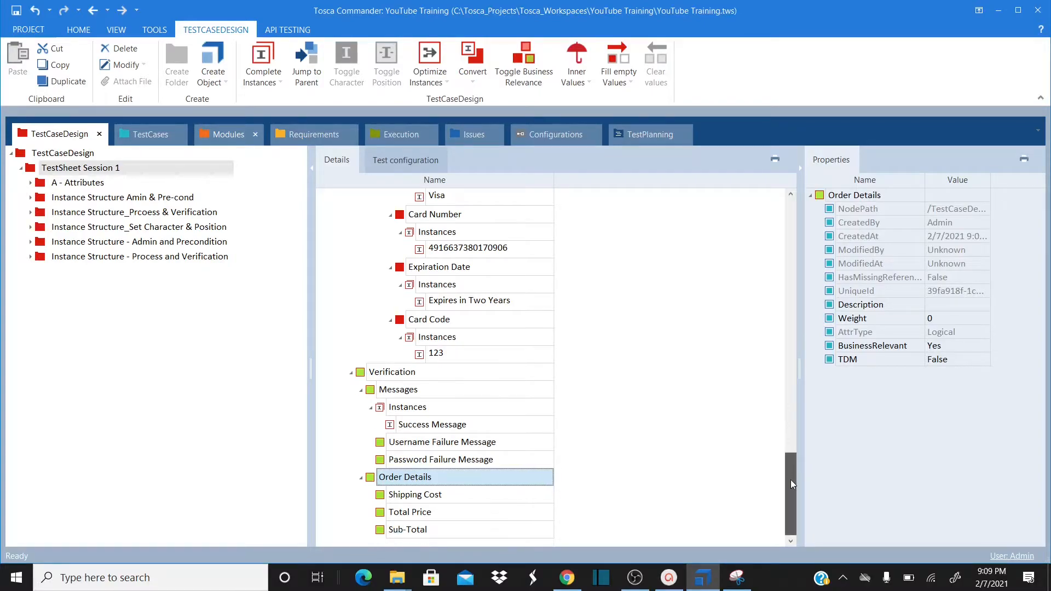
click(395, 497)
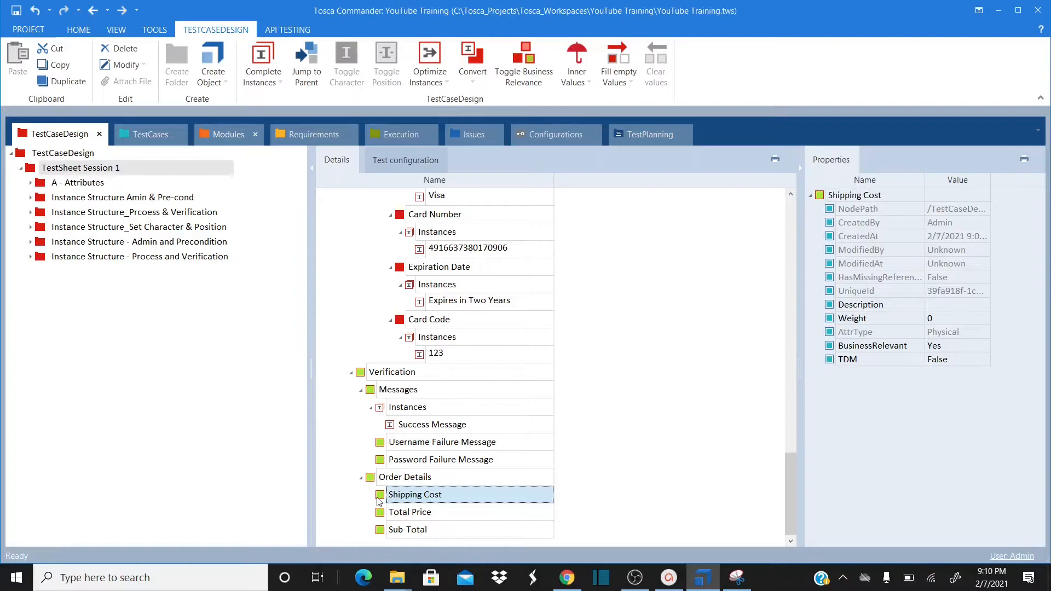
right_click(377, 500)
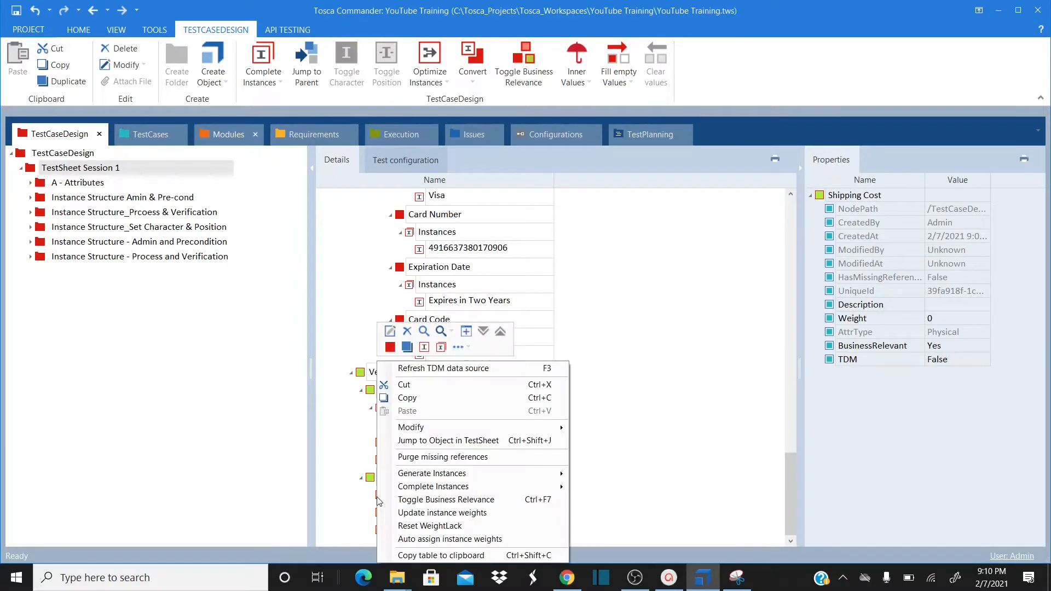
click(423, 348)
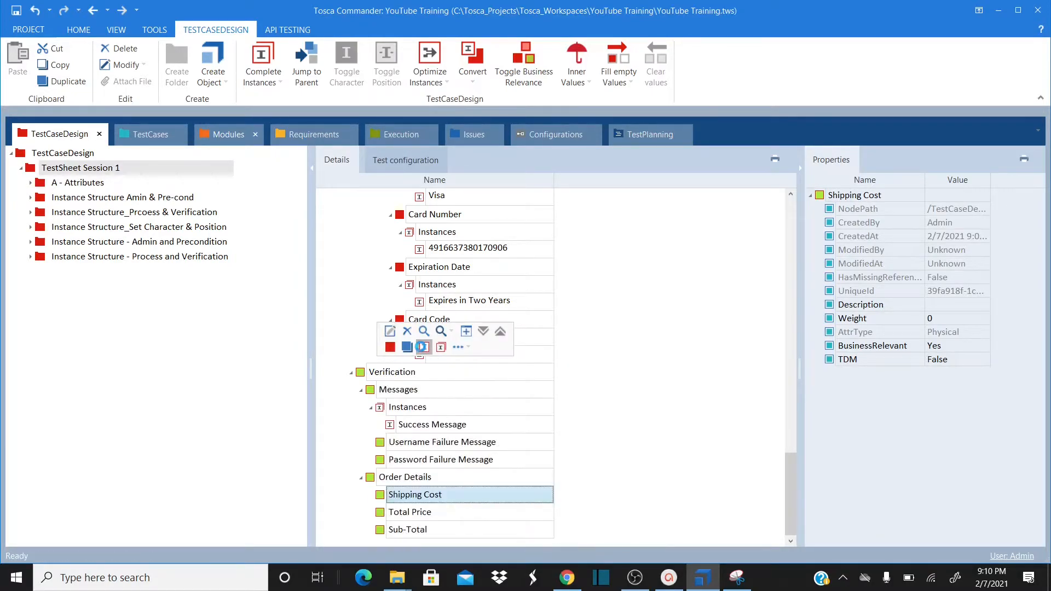
text(D)
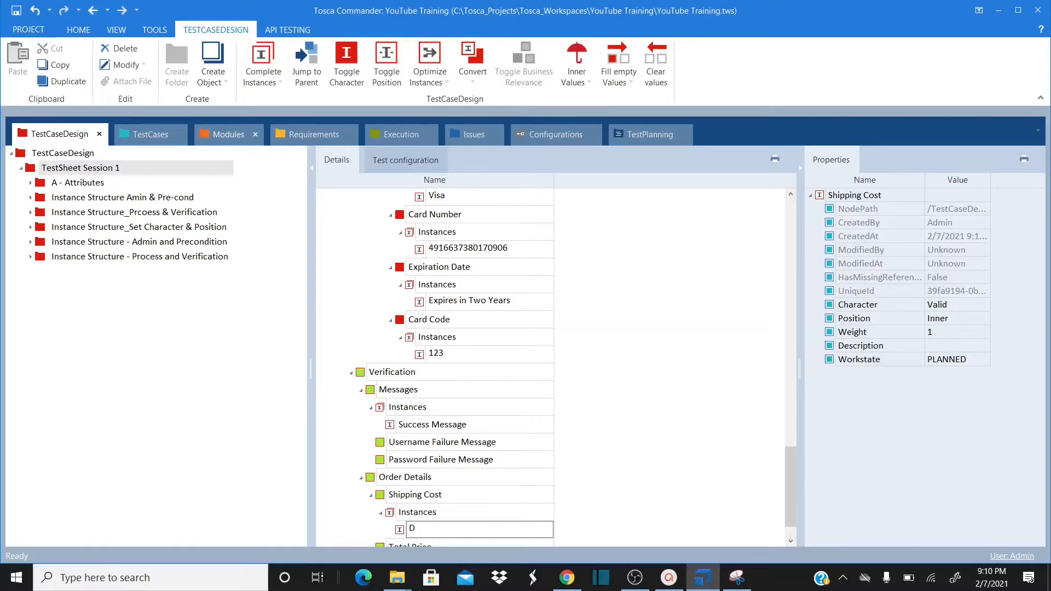
text(efauly Shopping Costs)
key(Return)
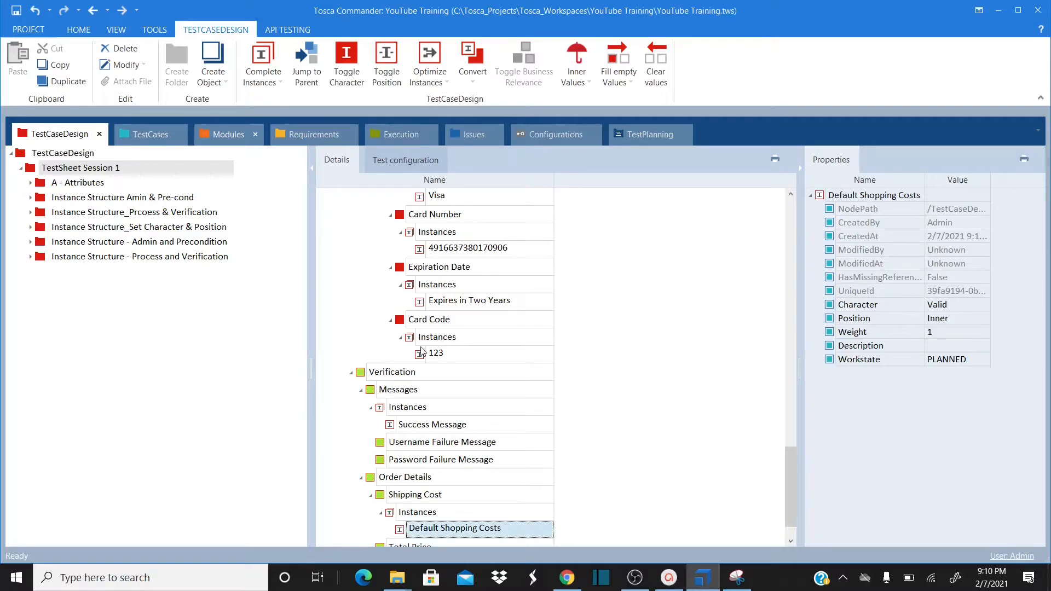
Add two more Shipping Cost instances, 'Free Shopping' and 'No Shipping'
click(407, 497)
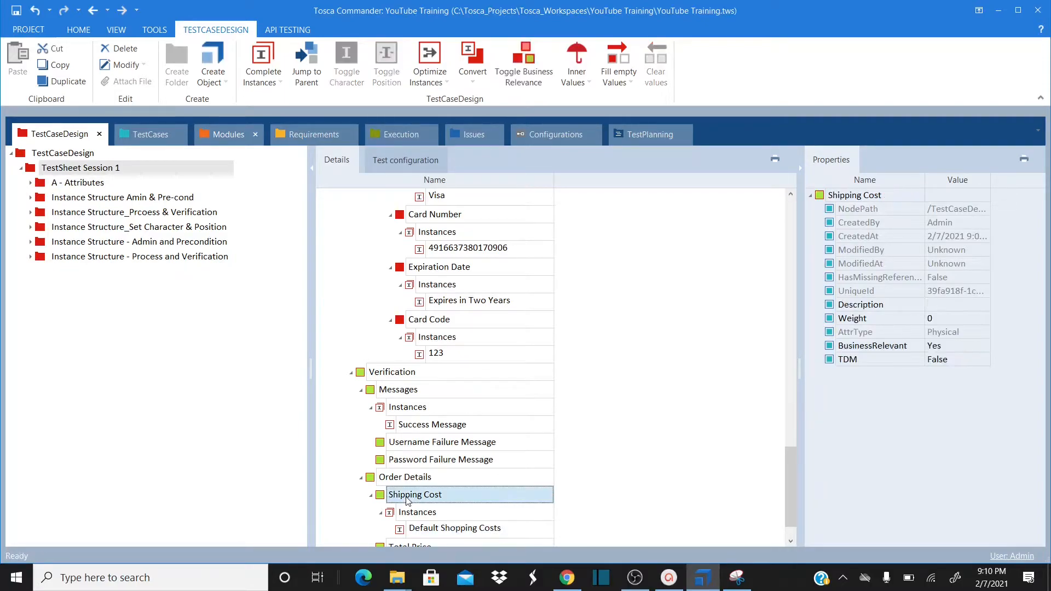
right_click(406, 497)
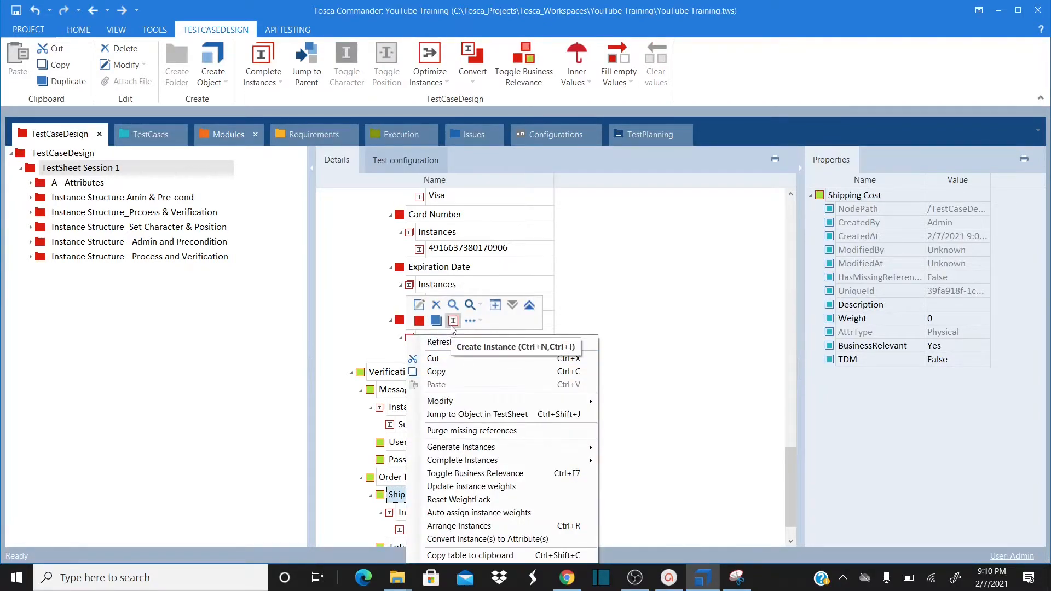
click(452, 322)
text(Fr)
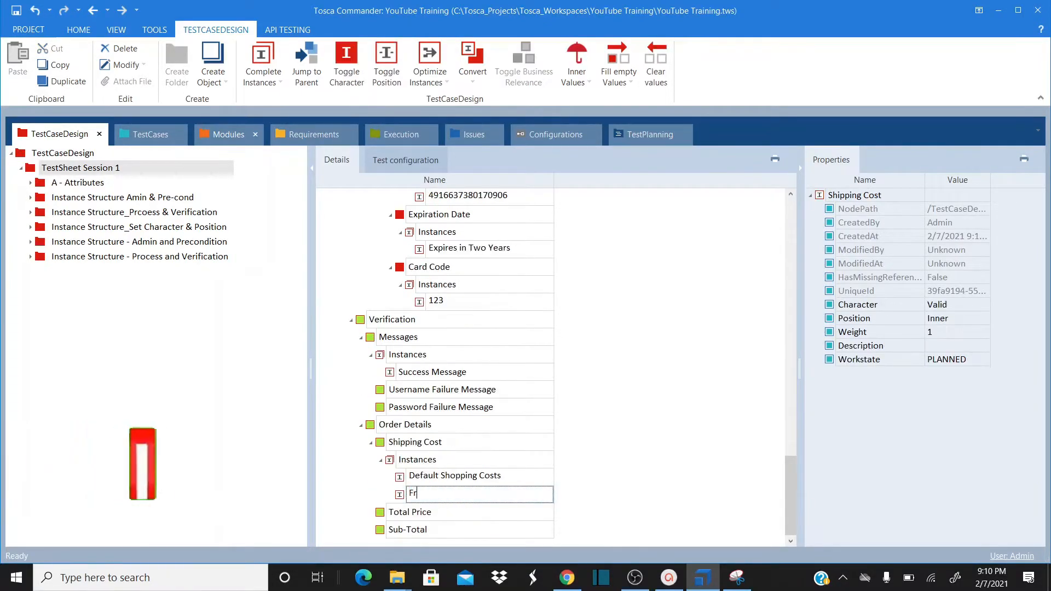
text(ee Shiopping)
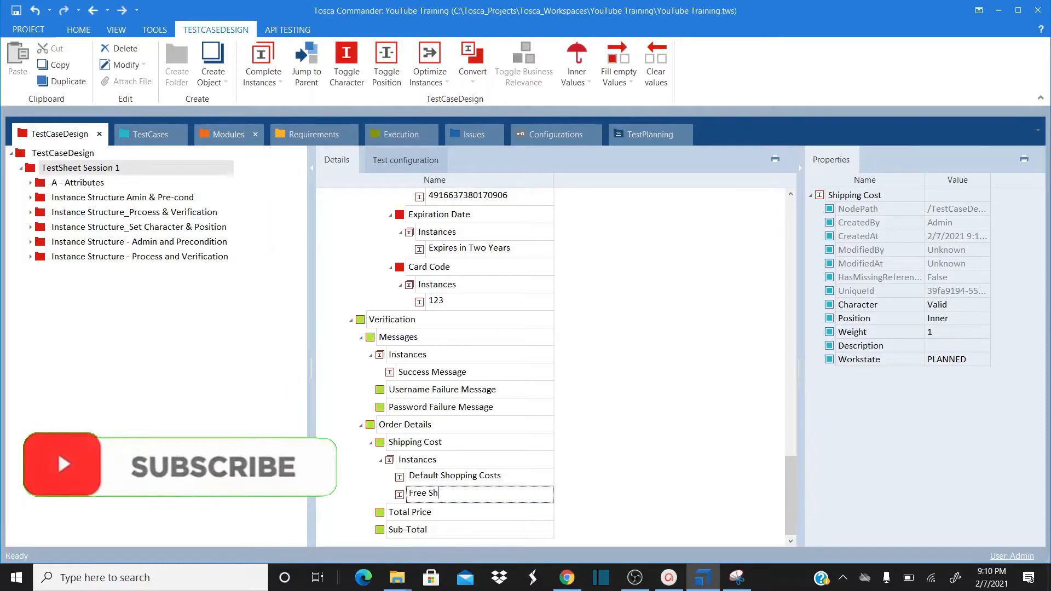
key(Return)
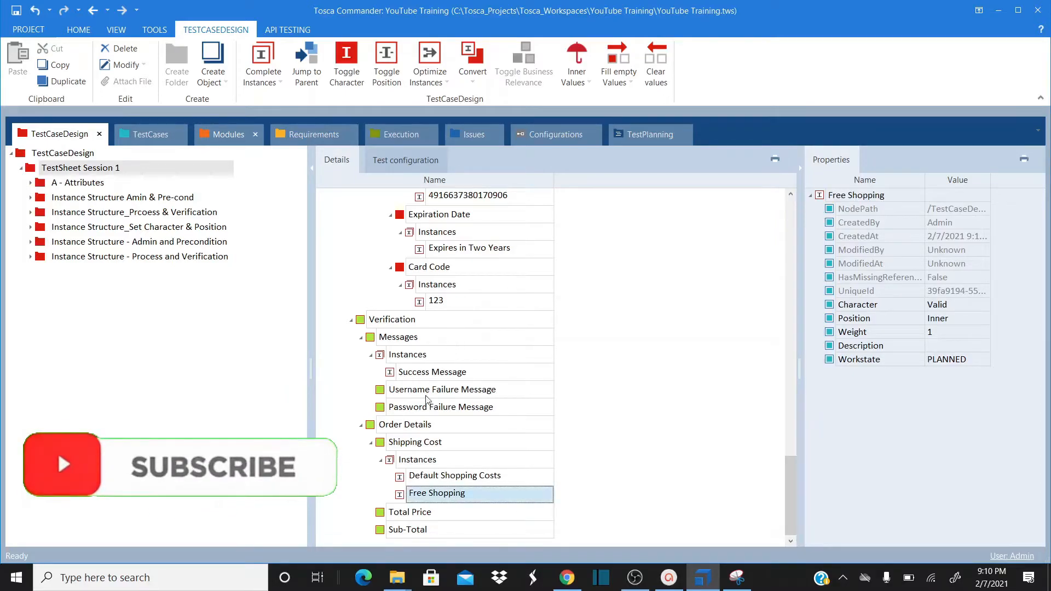
click(392, 443)
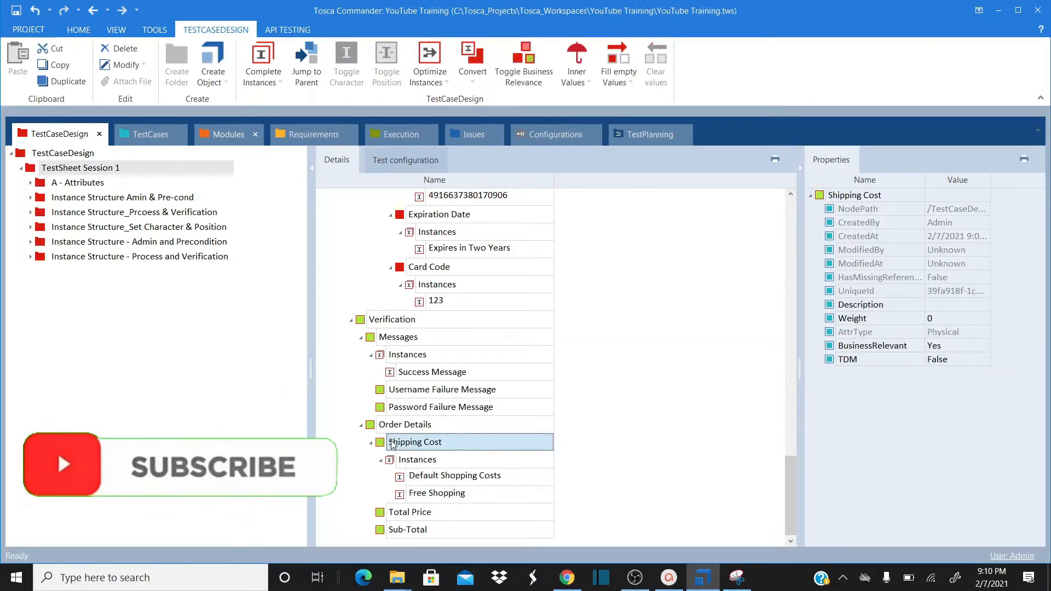
right_click(391, 443)
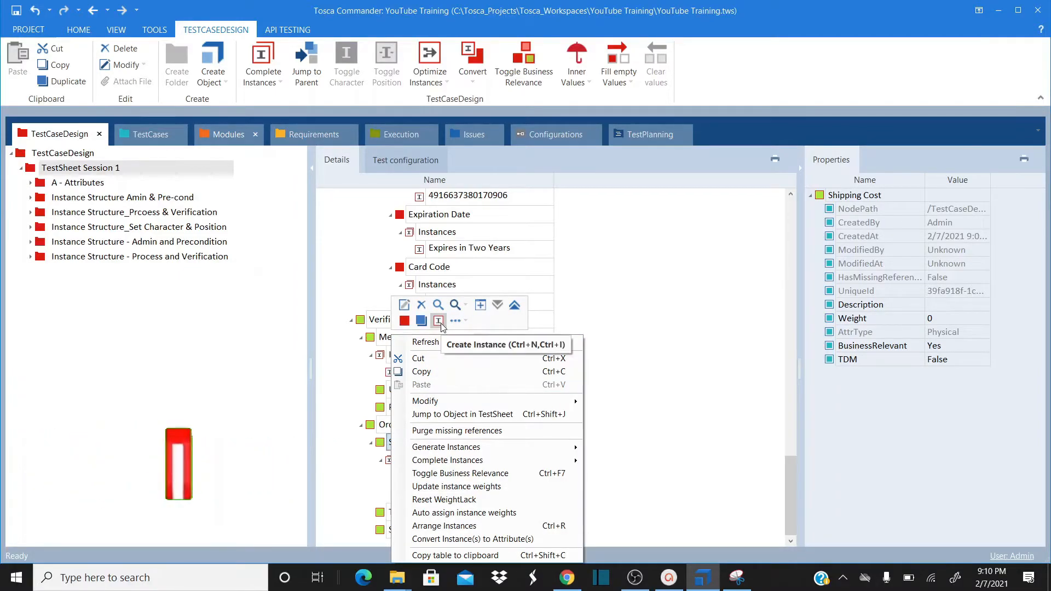
click(438, 321)
text(N)
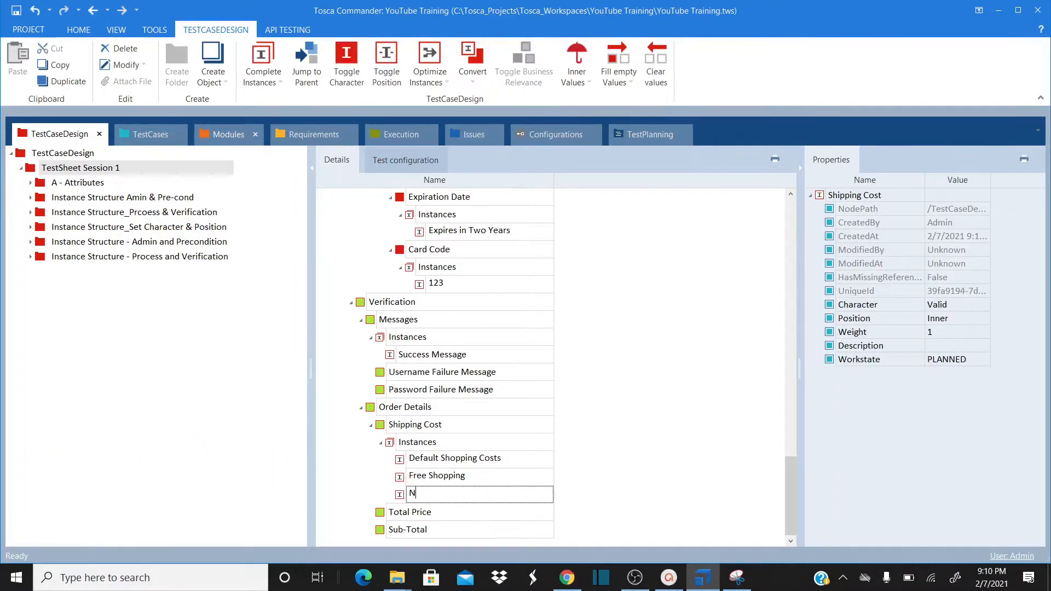
text(o Sippin)
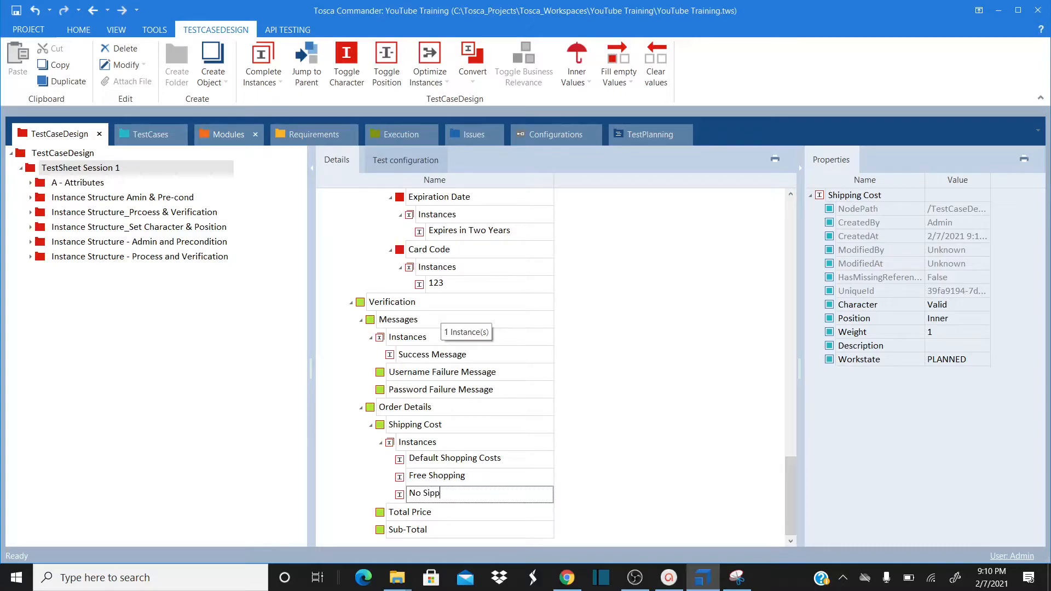
key(BackSpace)
key(BackSpace)
key(BackSpace)
key(BackSpace)
text(hipping)
key(Return)
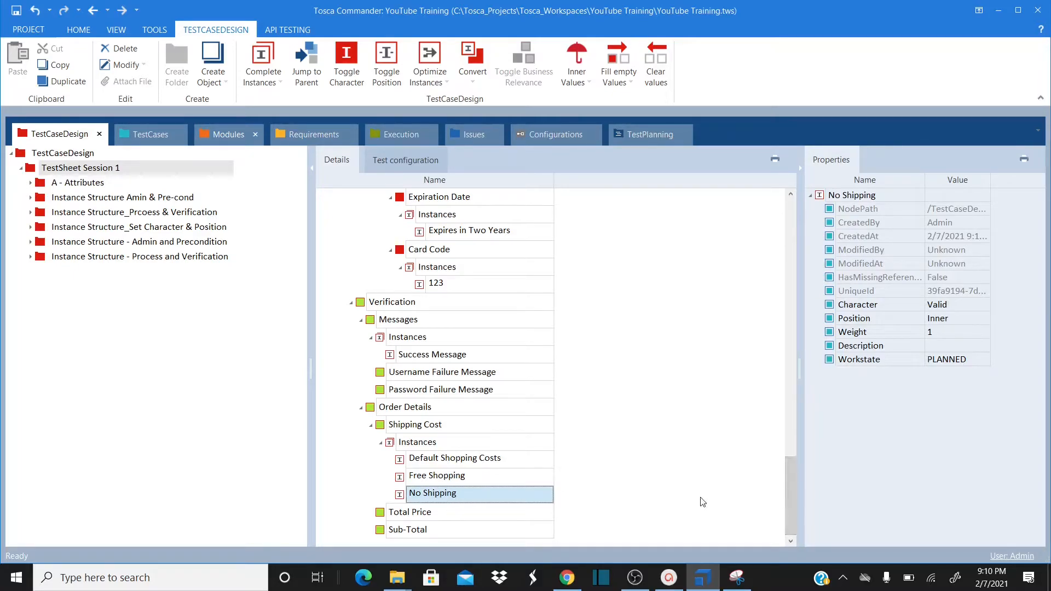
Give Total Price an instance named 'Order Value + Shipping Costs'
click(400, 517)
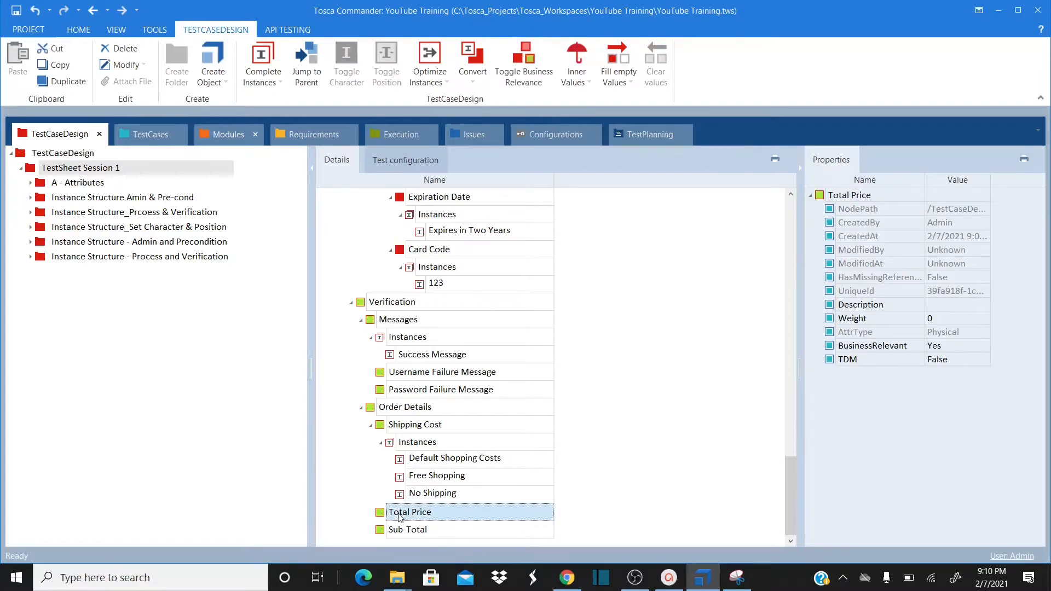
right_click(400, 517)
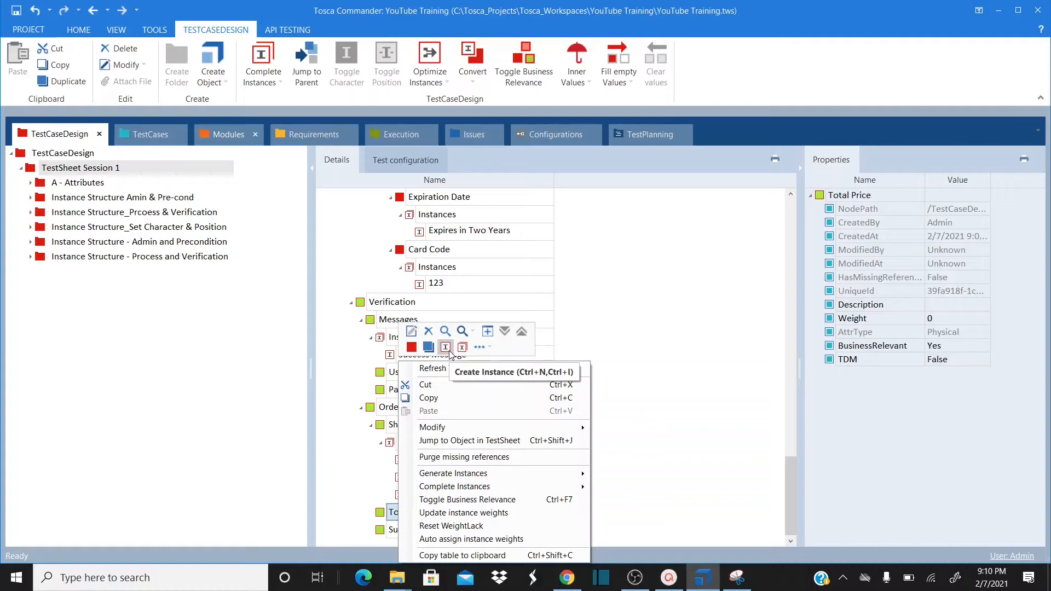
click(444, 347)
text(O)
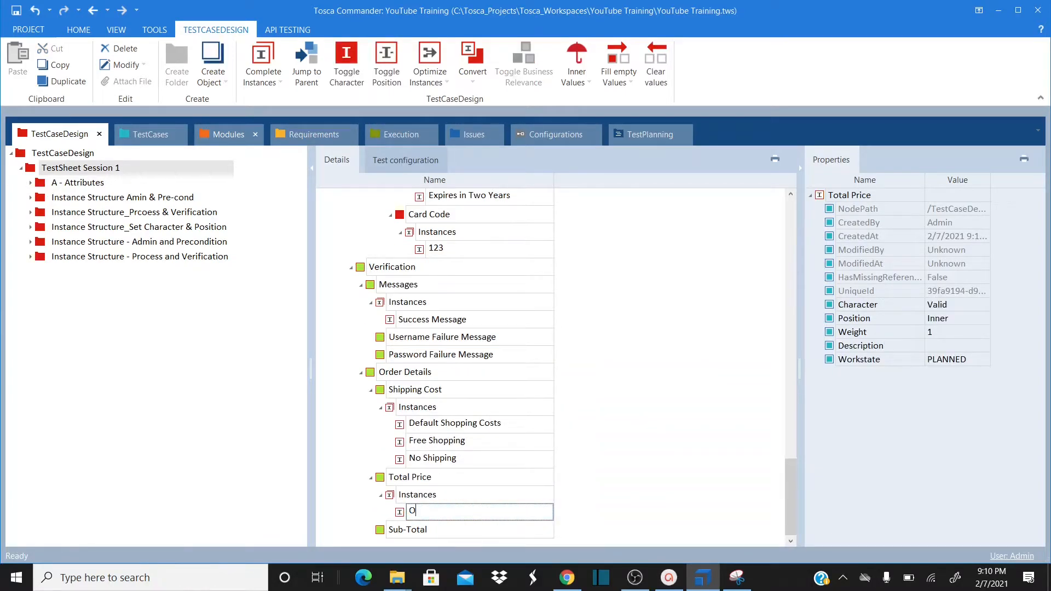
text(rder V)
key(BackSpace)
text(alue)
key(BackSpace)
key(BackSpace)
key(BackSpace)
key(BackSpace)
key(BackSpace)
key(BackSpace)
text(Value + Shipping Costs)
key(Return)
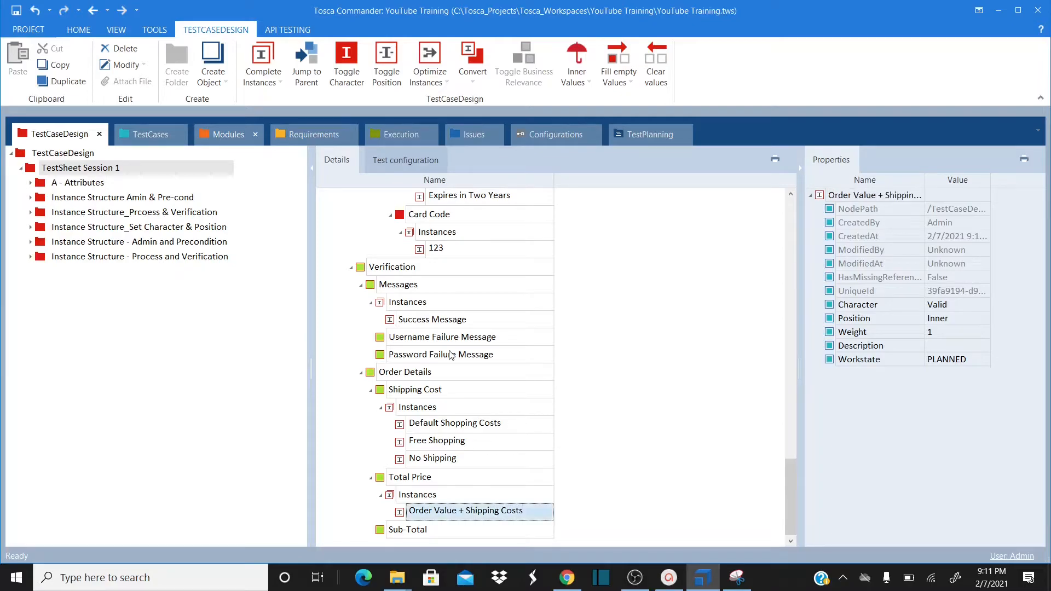
Add a second Total Price instance named 'Order Value'
right_click(396, 479)
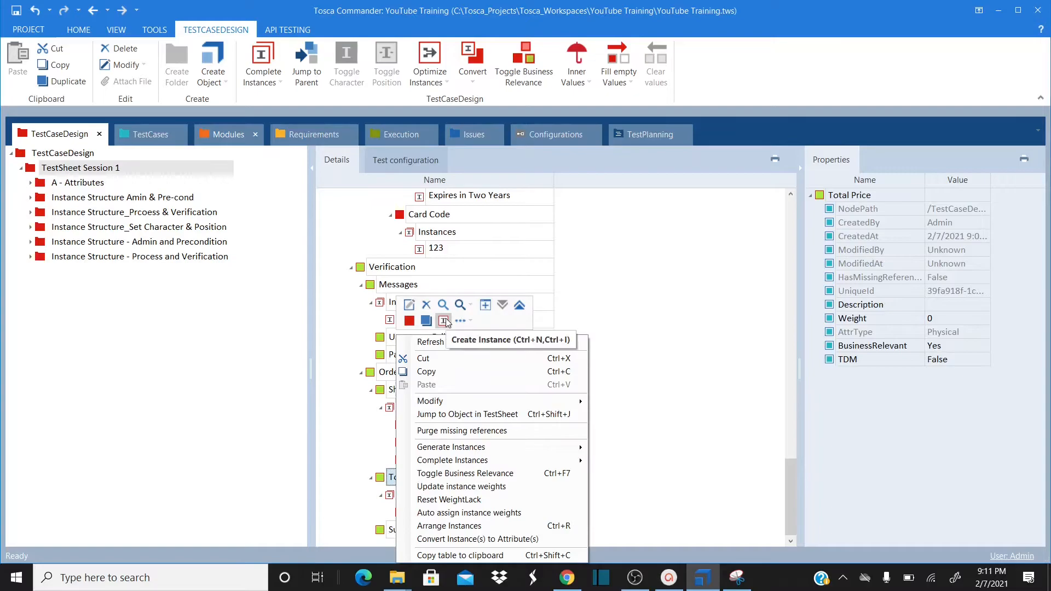
click(444, 320)
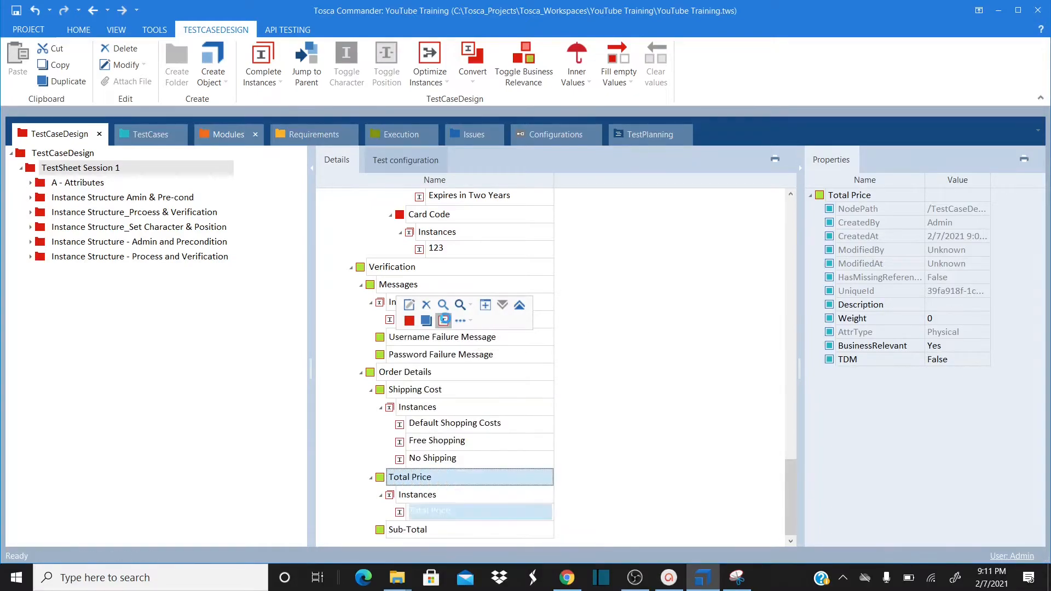
text(Orde)
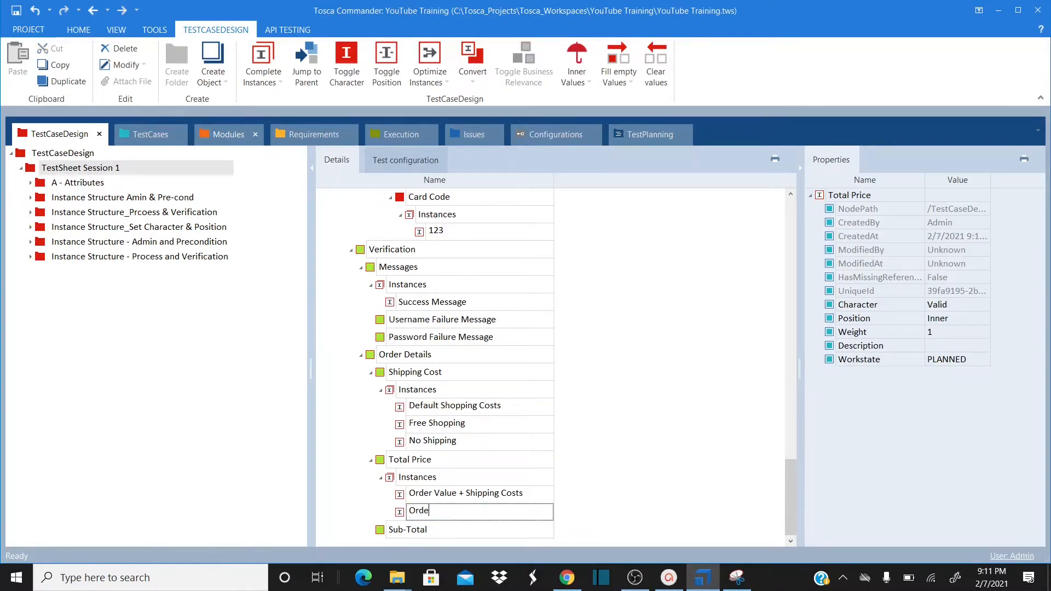
text(r Value)
key(Return)
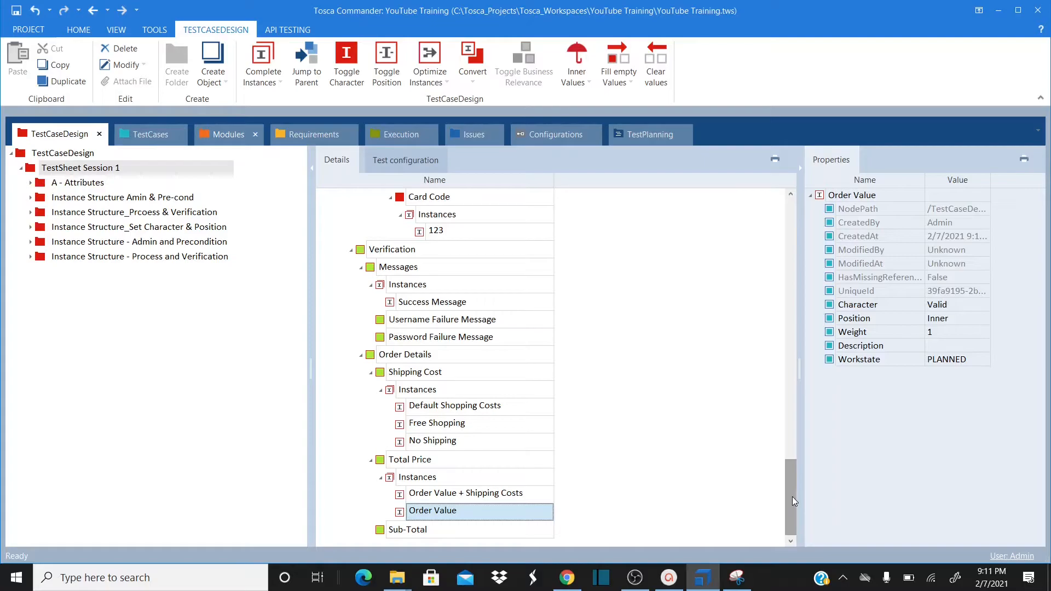
Scroll up, inspect Test Designer's Max Methodology instance, and collapse the Administration section
drag(789, 493, 826, 253)
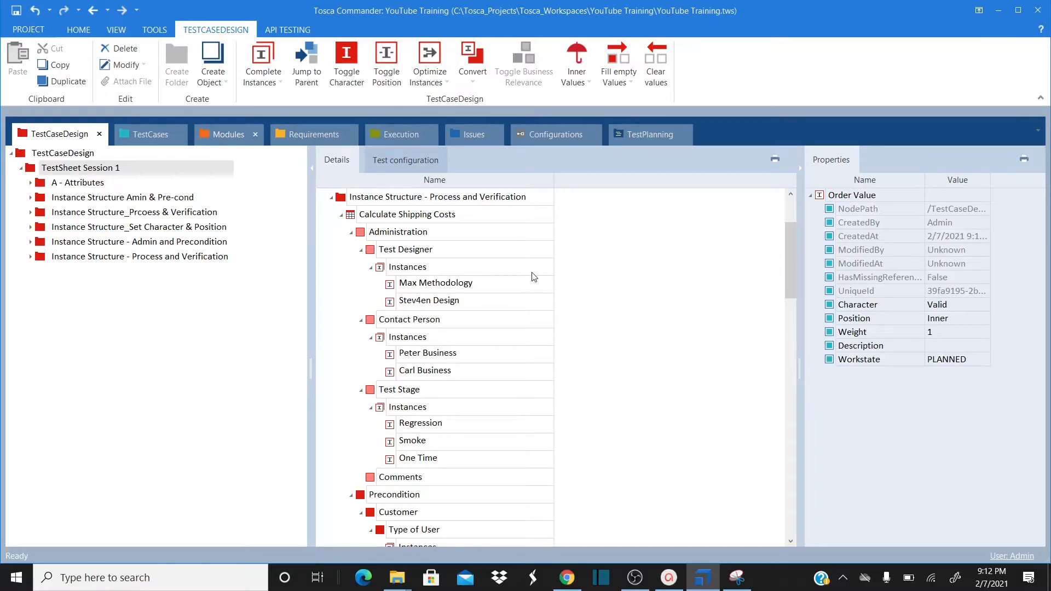
click(409, 267)
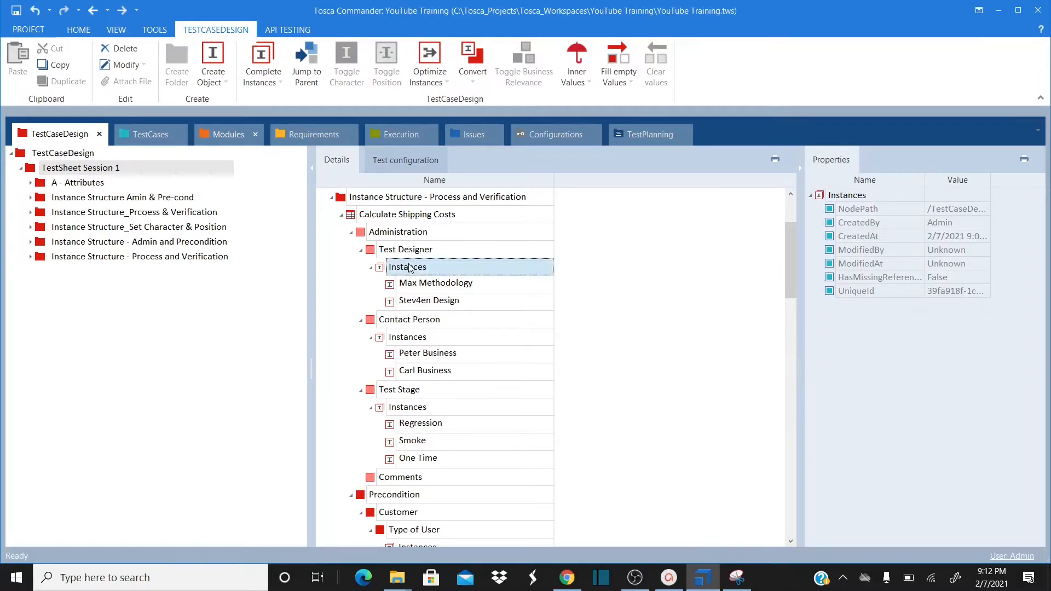
click(411, 287)
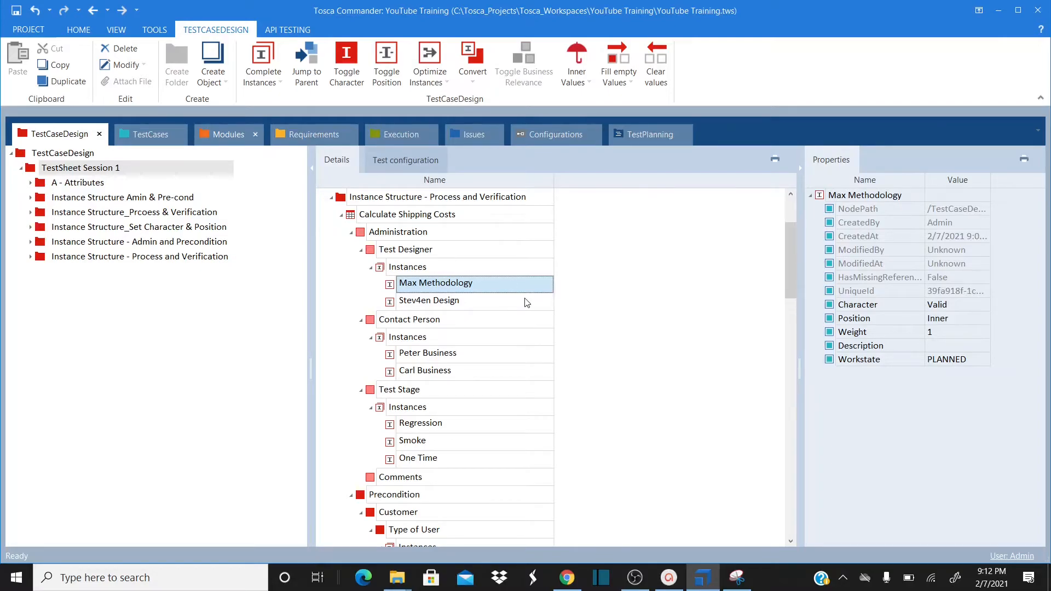
click(351, 232)
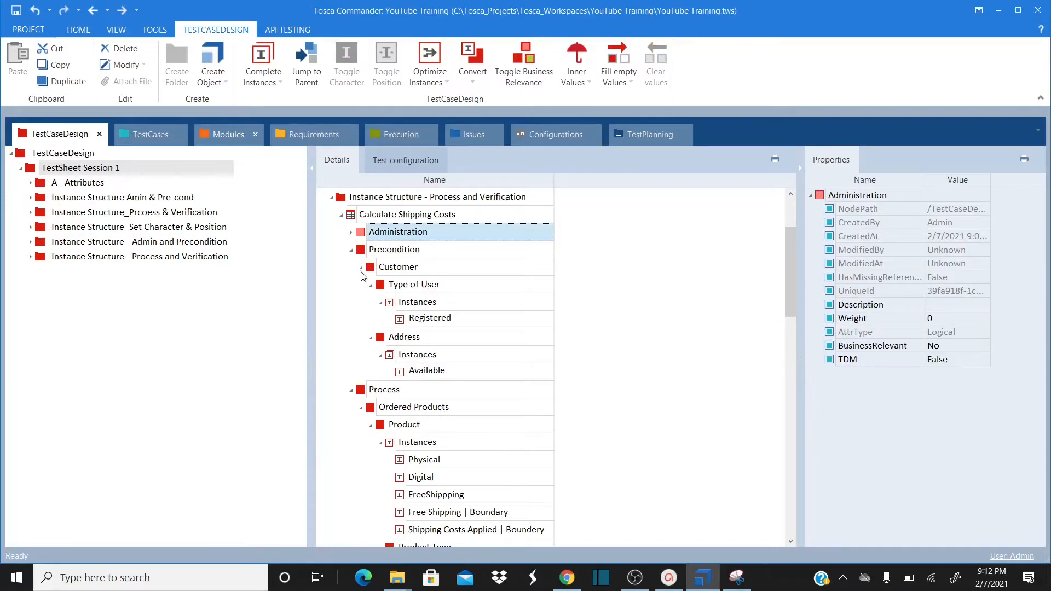
Set the Registered (Type of User) and Available (Address) instances to the StraightThrough character
click(417, 320)
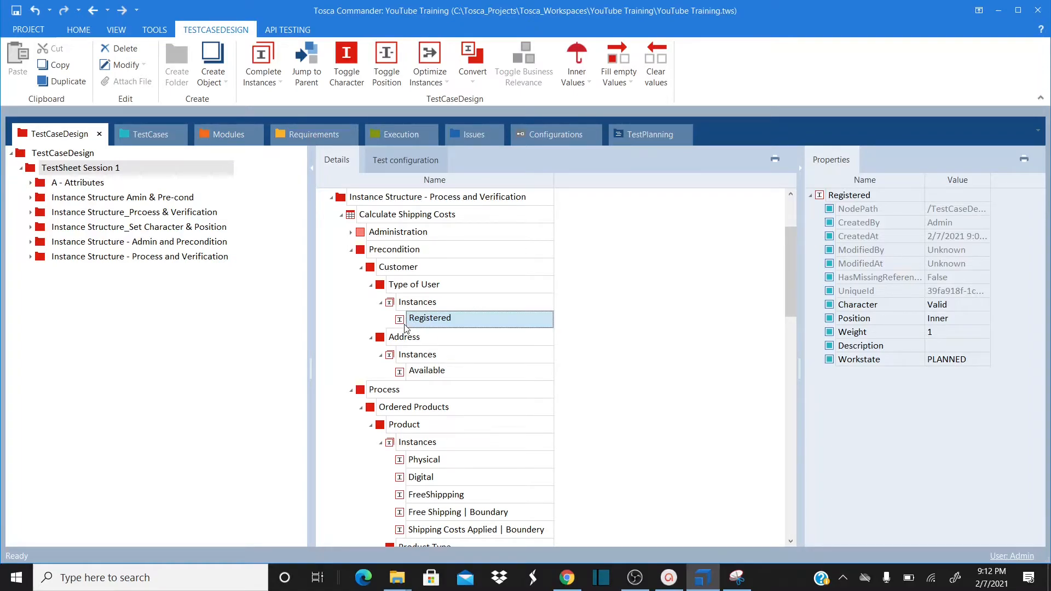
click(351, 61)
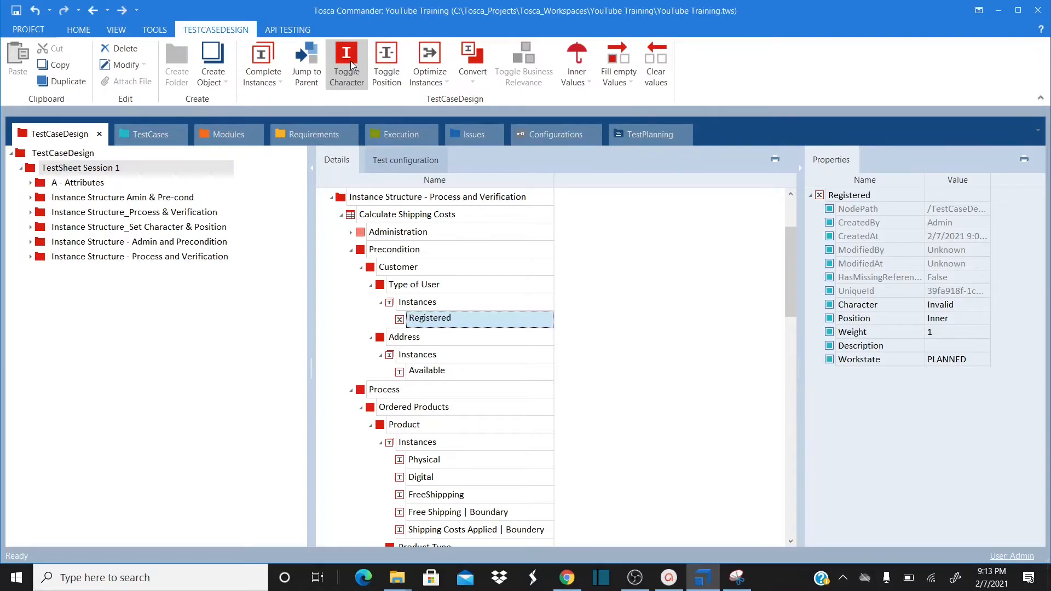
click(350, 61)
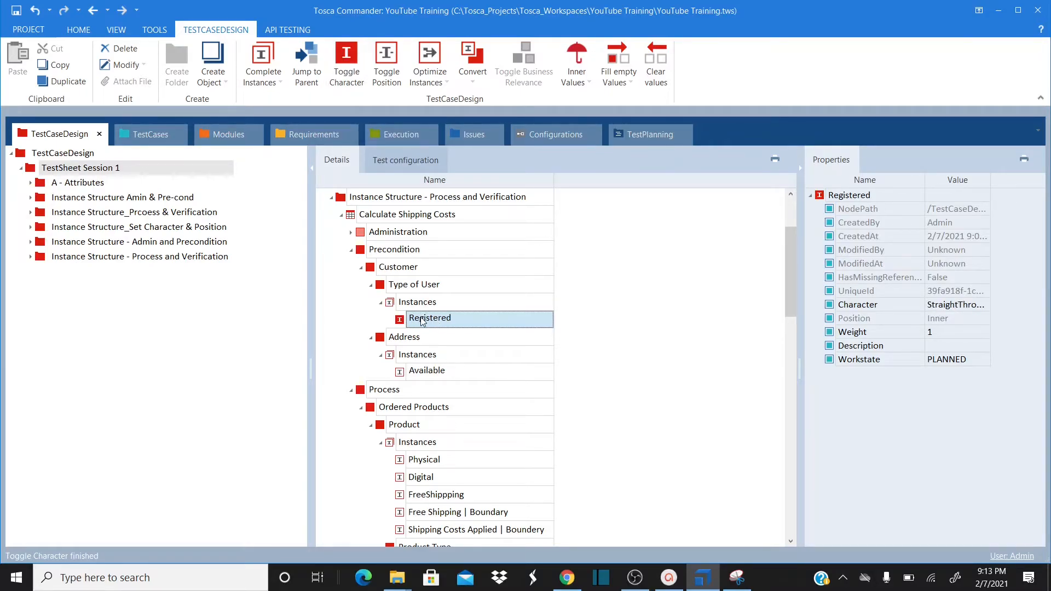
click(408, 377)
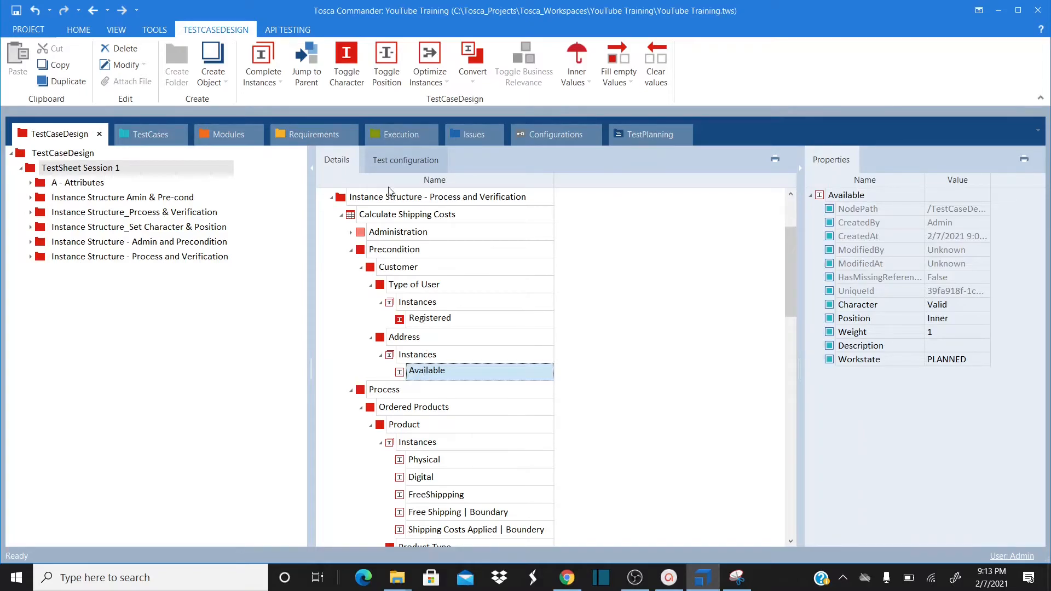
click(347, 51)
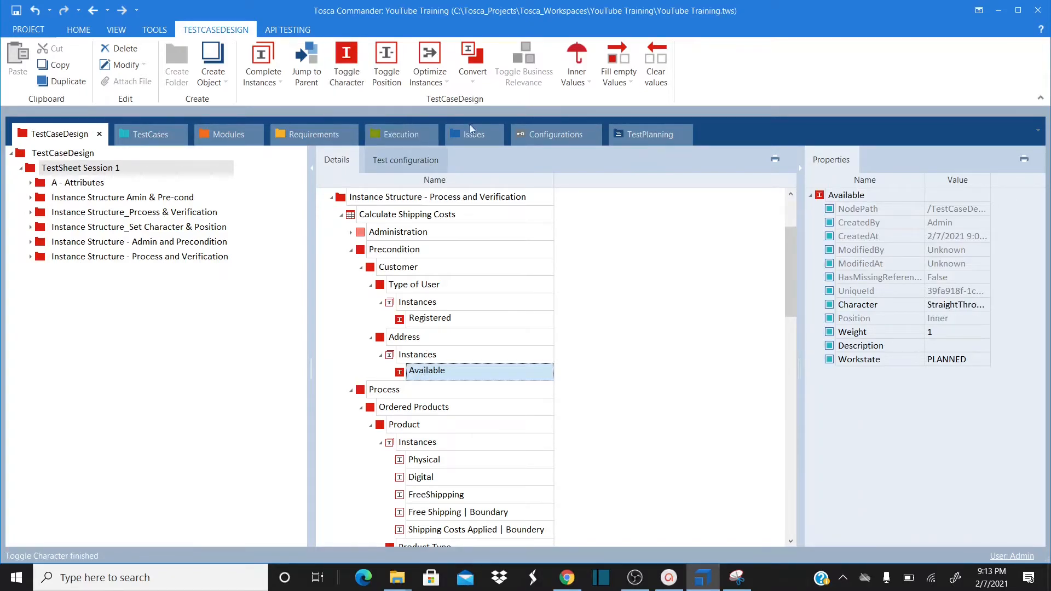
click(626, 364)
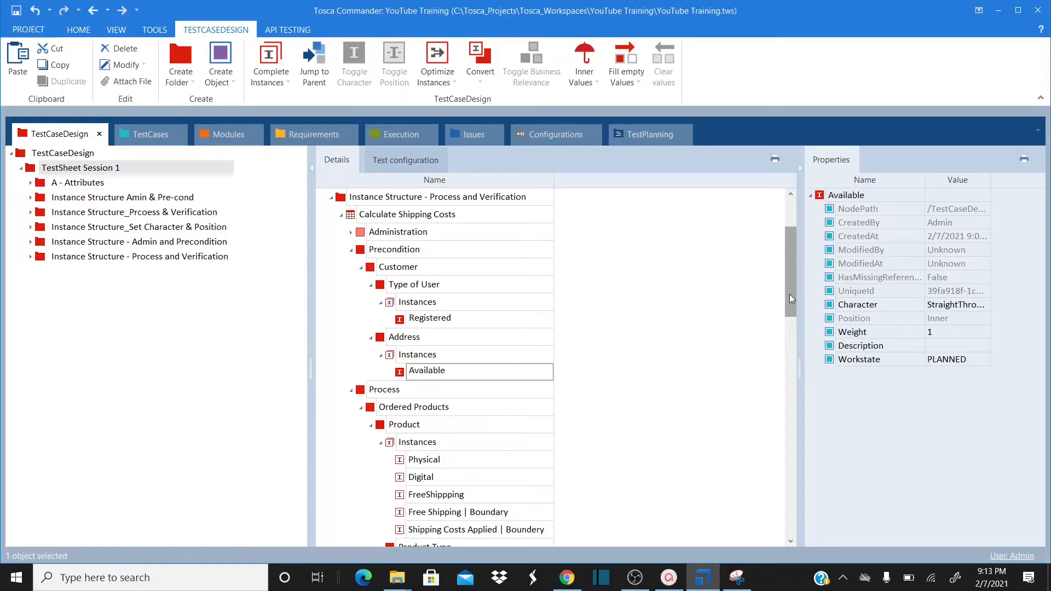
Make the Physical product instance StraightThrough, then review the Digital and FreeShipppping instances
drag(789, 295, 789, 334)
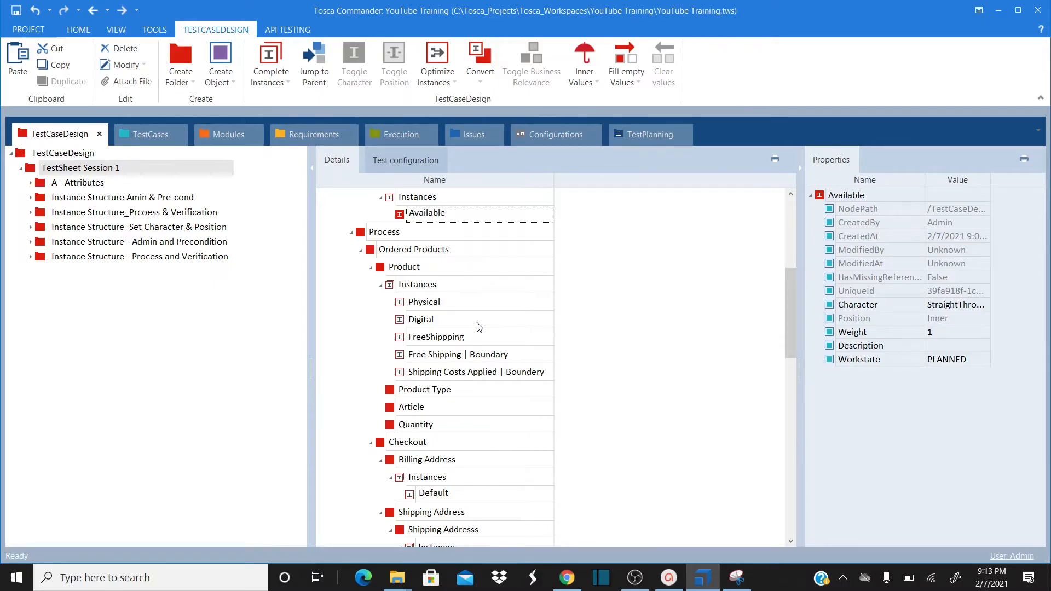
click(407, 304)
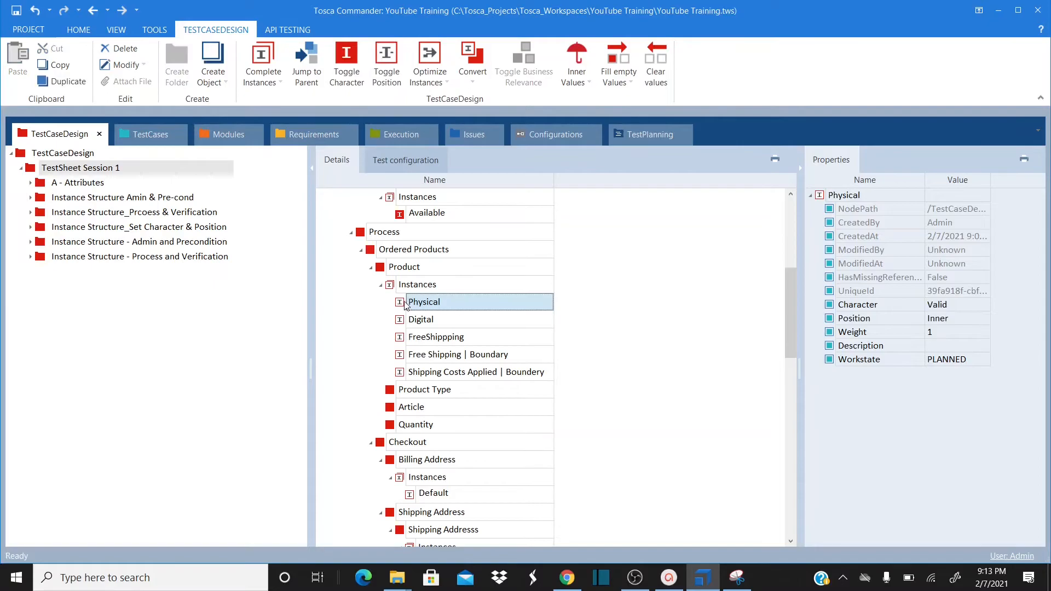
click(348, 62)
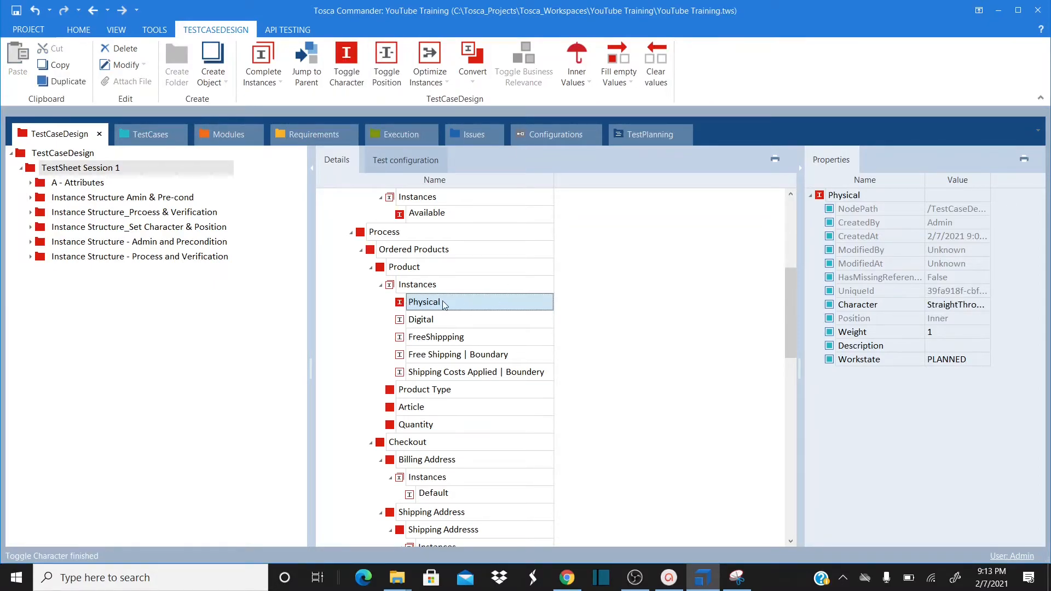
click(424, 327)
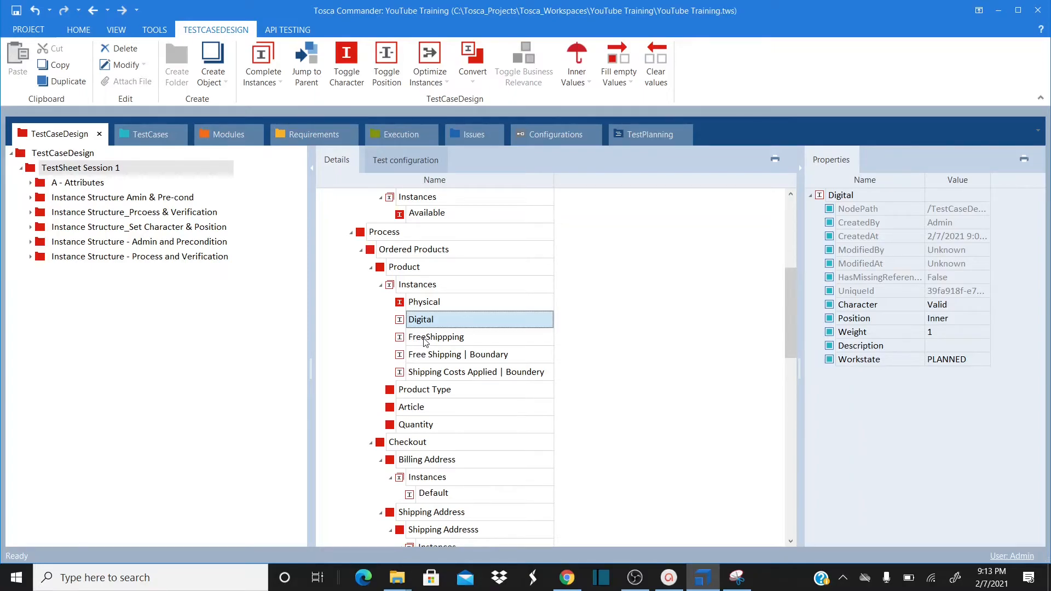
click(426, 340)
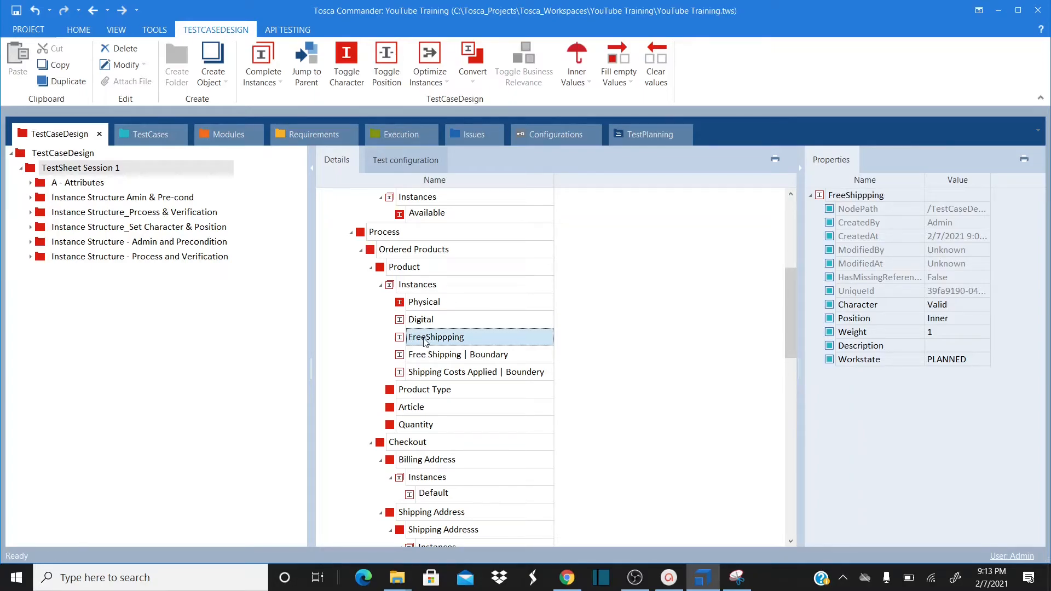
Set Free Shipping | Boundary and Shipping Costs Applied | Boundery to Boundary position
click(421, 359)
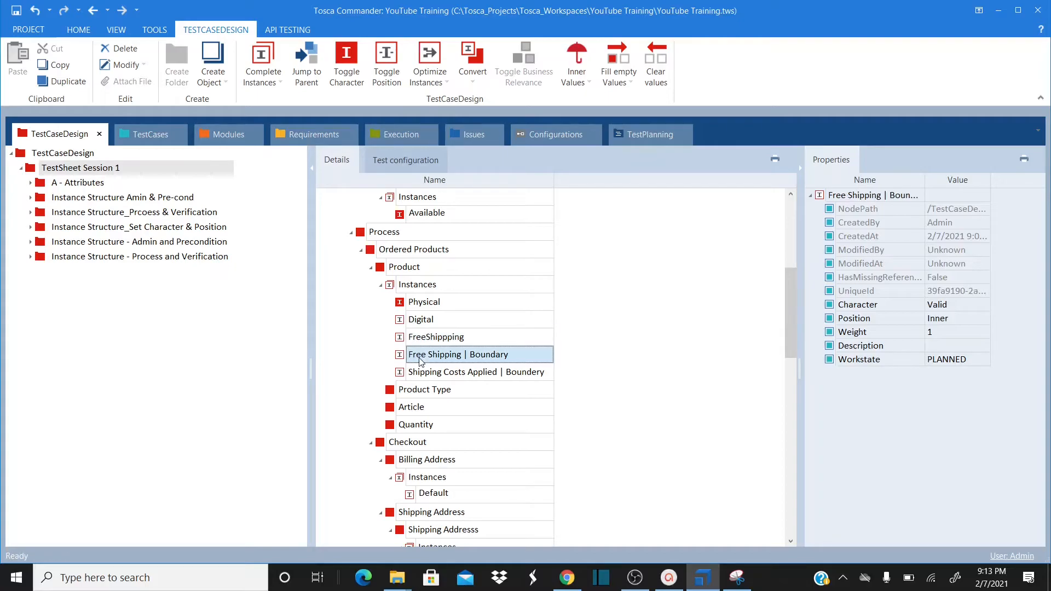
click(426, 377)
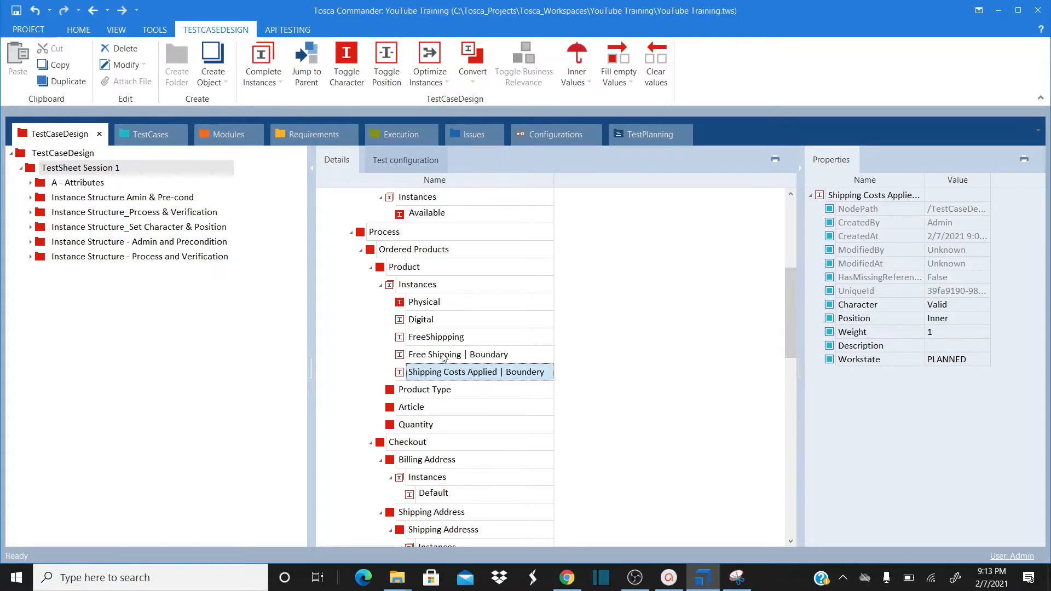
click(443, 357)
click(438, 374)
click(437, 356)
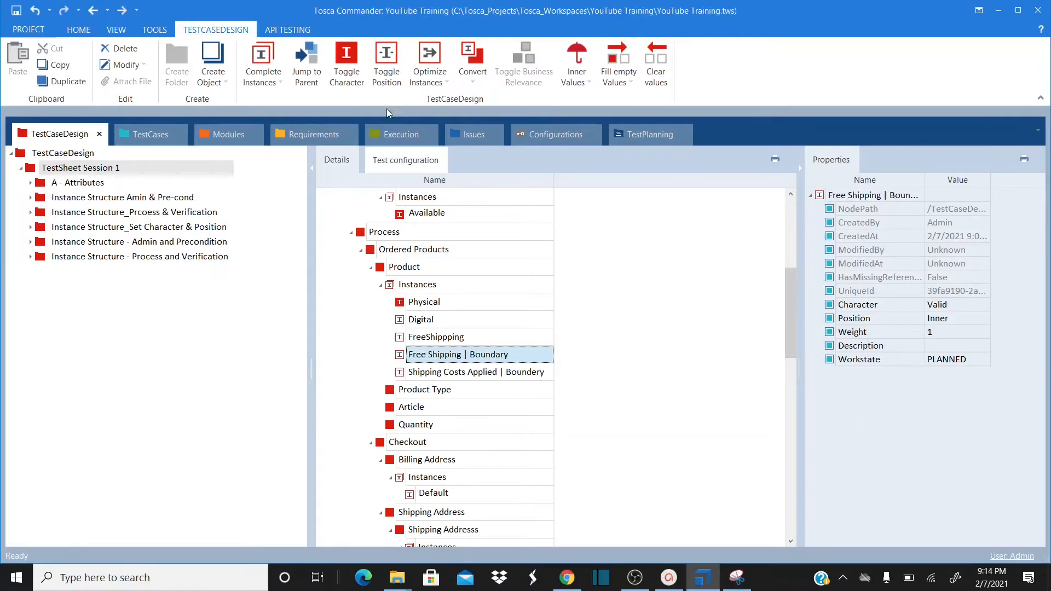
click(391, 65)
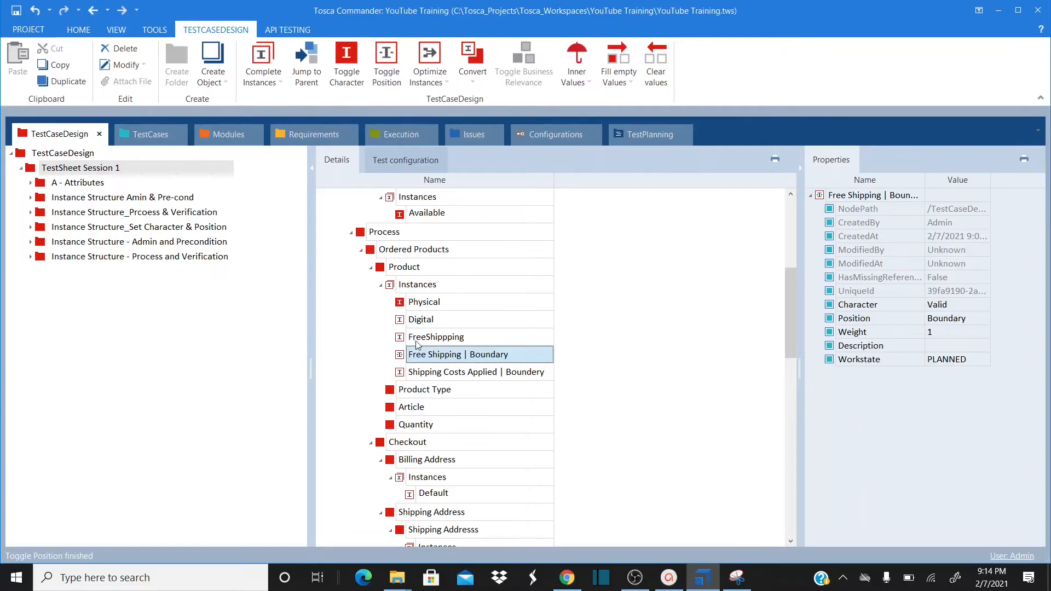
click(423, 375)
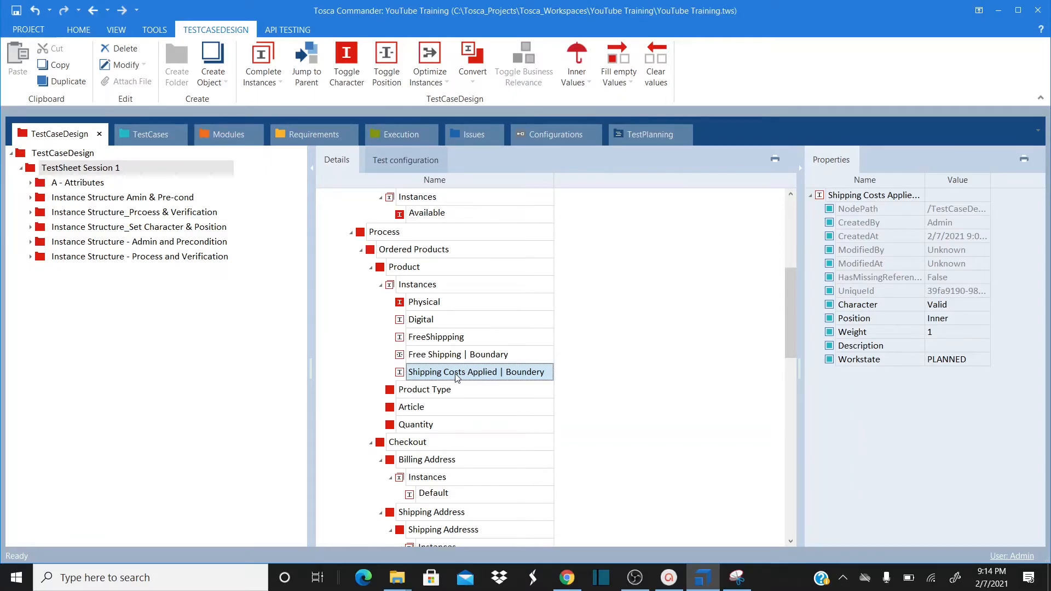
click(385, 60)
Check the positions of Digital, FreeShipppping and both boundary instances
click(432, 318)
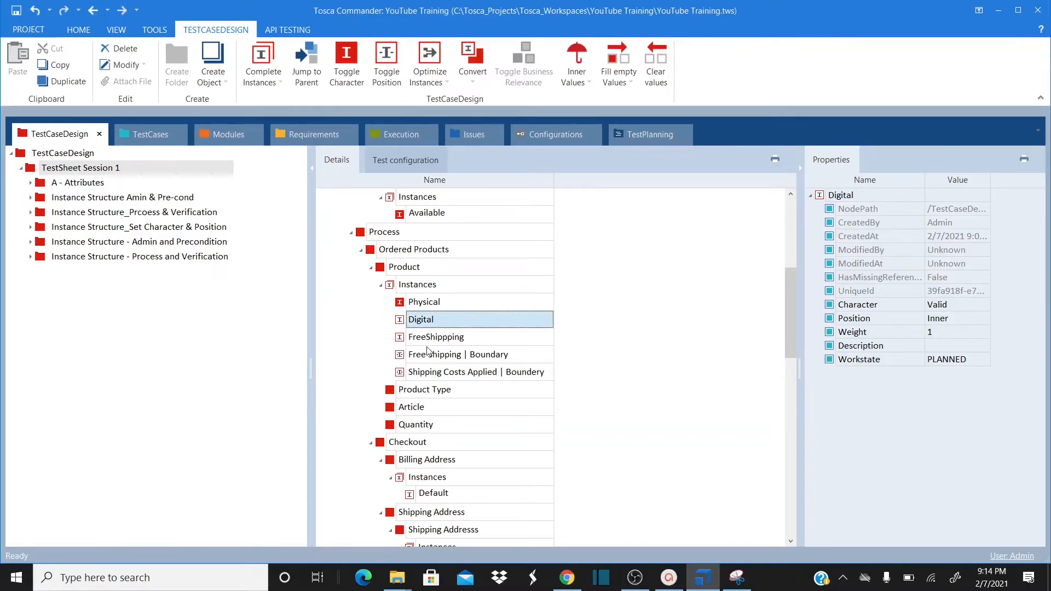
click(428, 337)
click(427, 322)
click(435, 339)
click(439, 362)
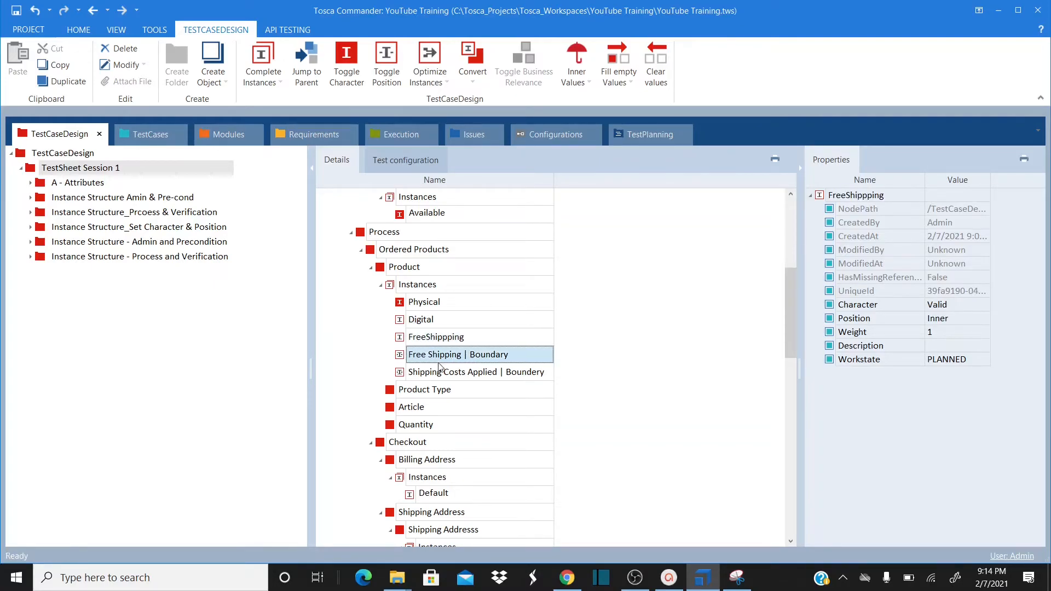
click(453, 374)
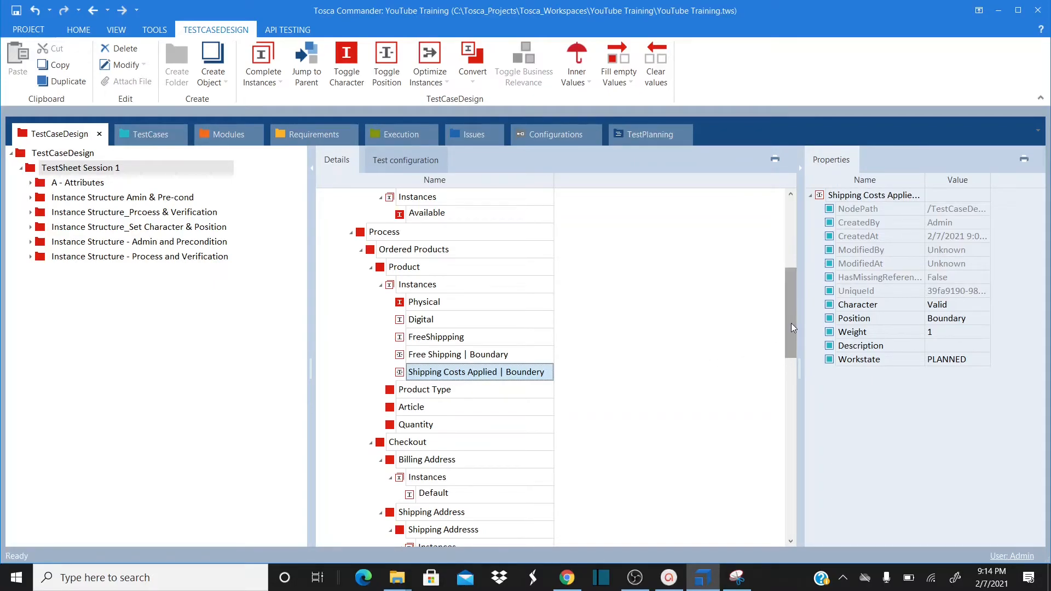
Set the Default billing address and Equals to Billing Address instances to StraightThrough
drag(791, 323, 786, 372)
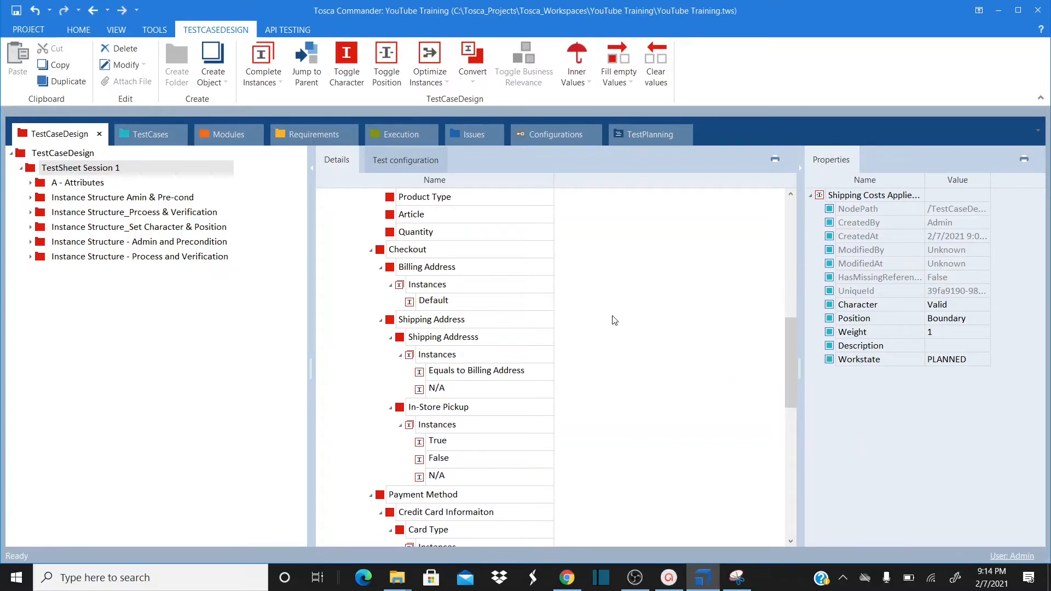
click(429, 303)
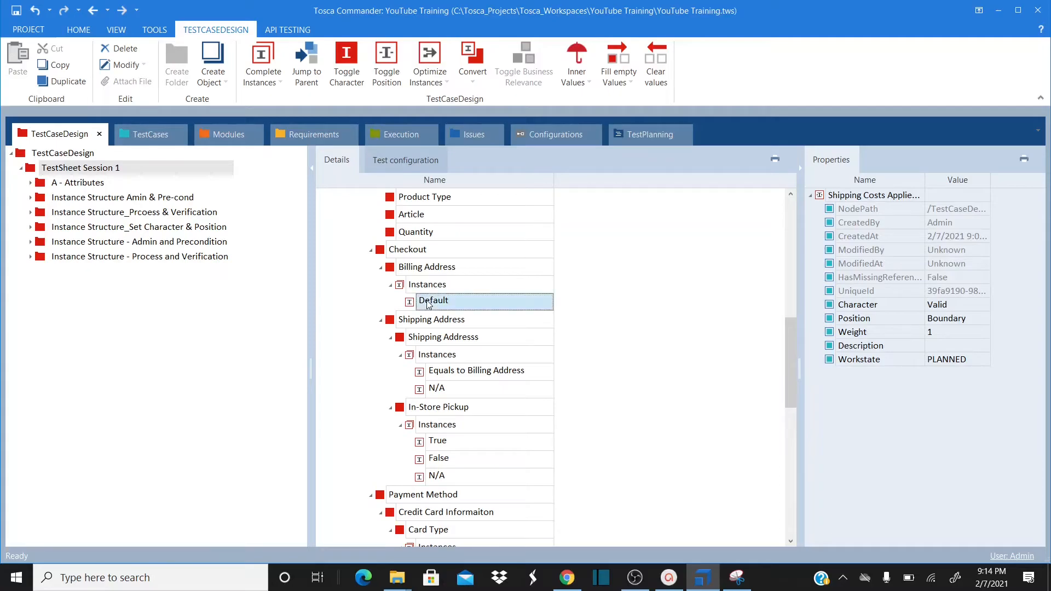
click(347, 62)
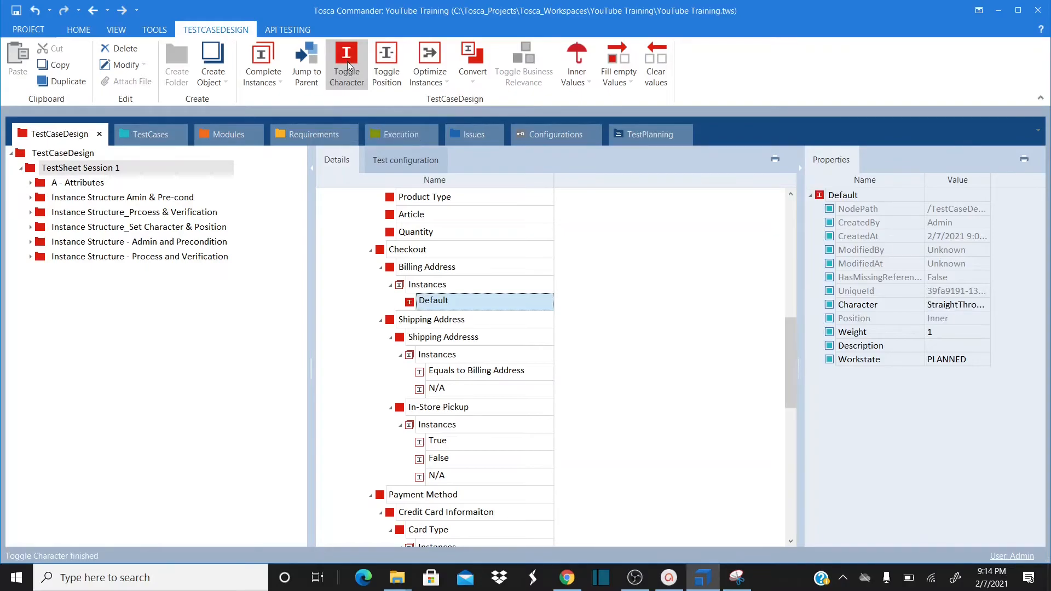
click(438, 374)
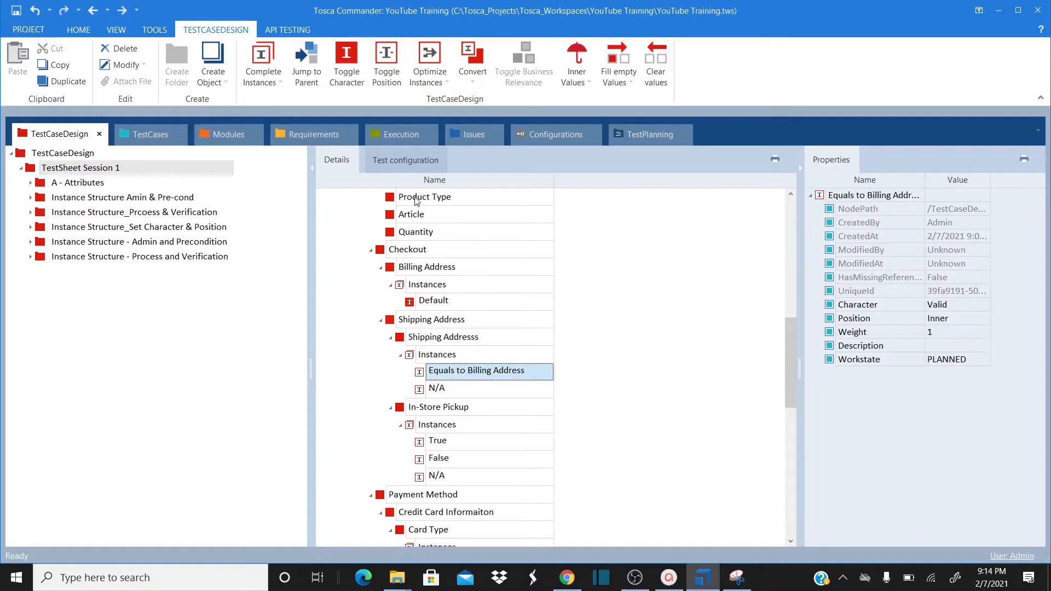
click(356, 65)
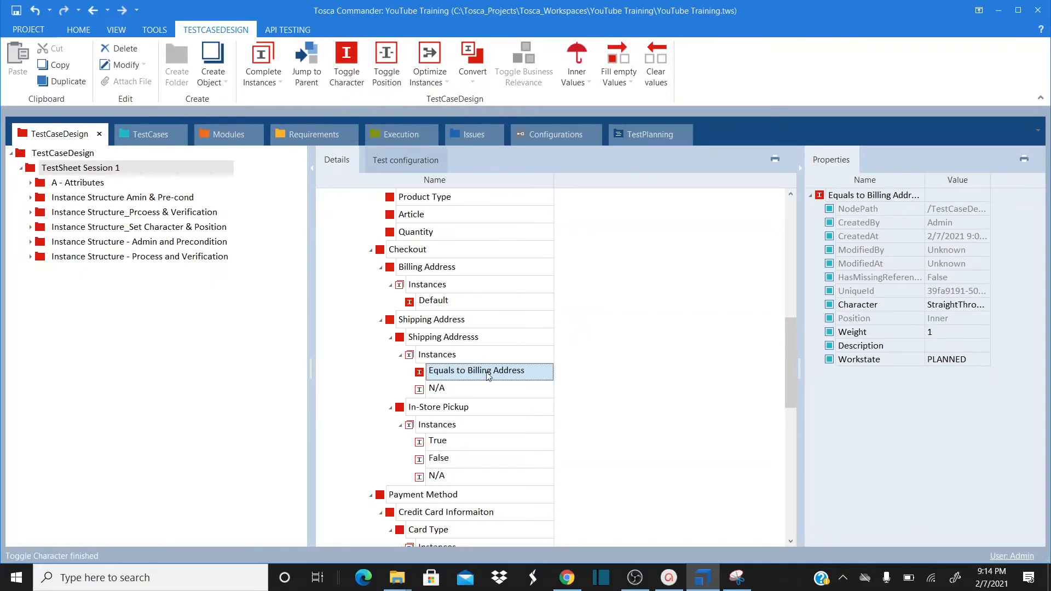
click(451, 388)
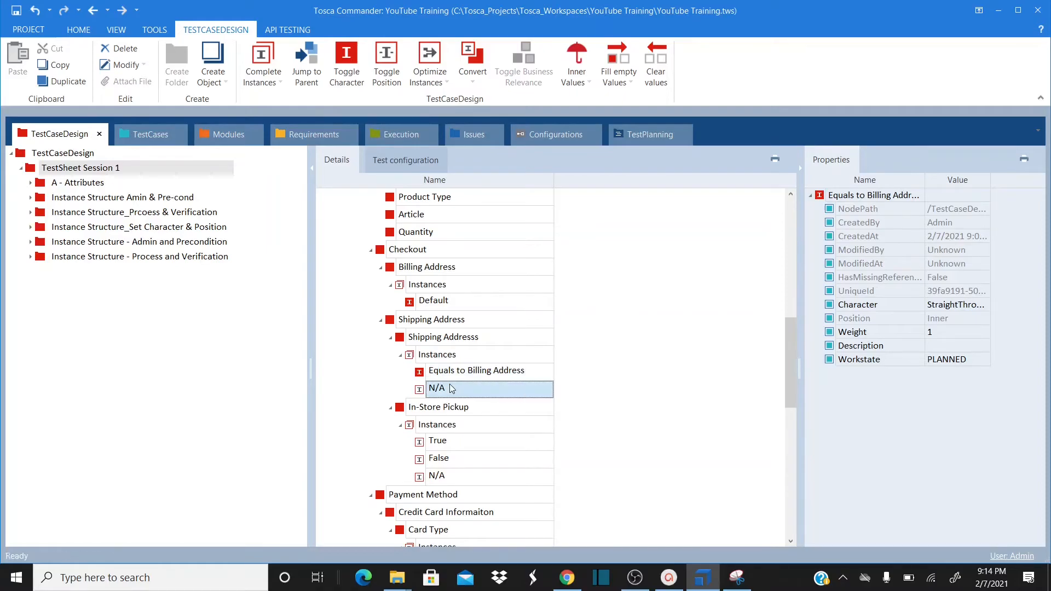
click(643, 398)
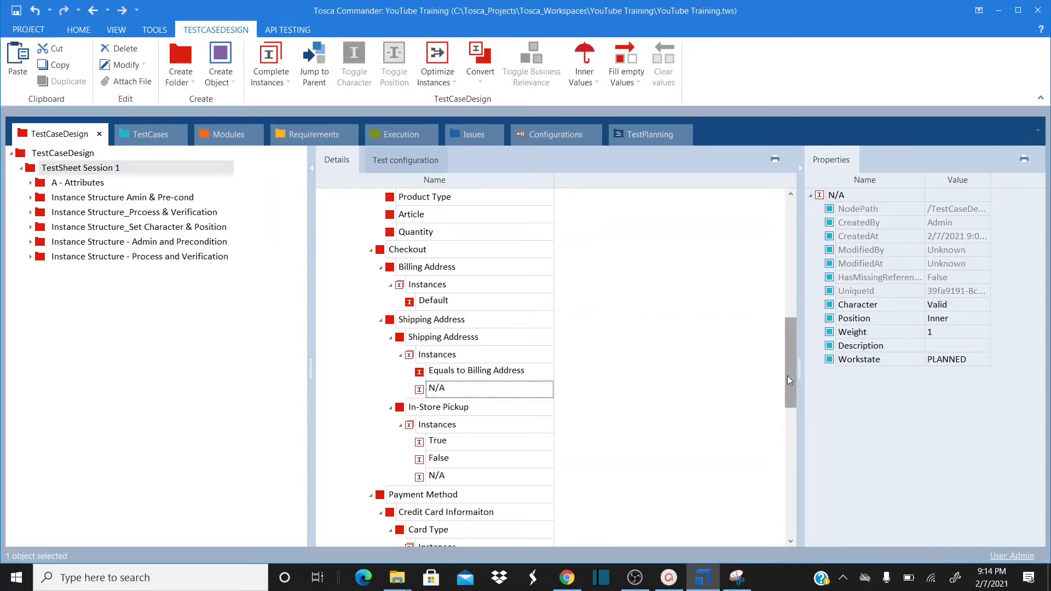
drag(787, 375, 786, 412)
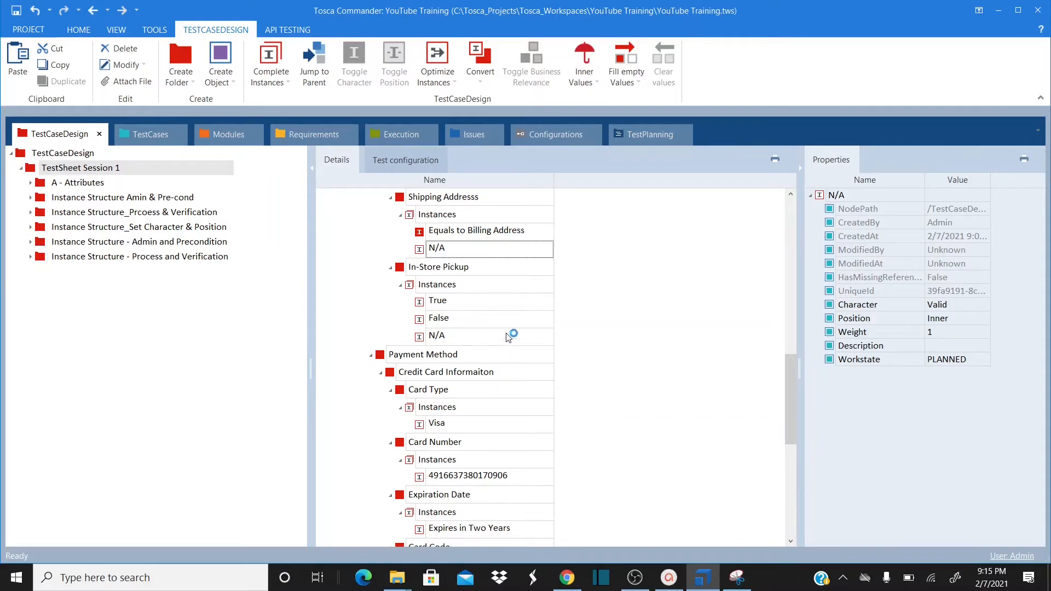
Make the False In-Store Pickup instance StraightThrough
click(431, 303)
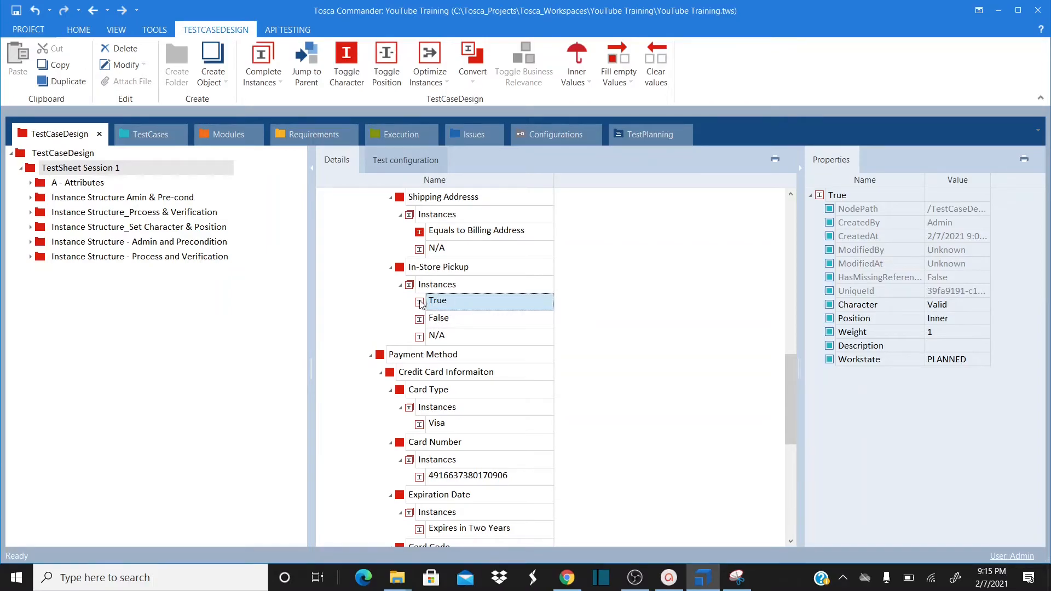
click(437, 323)
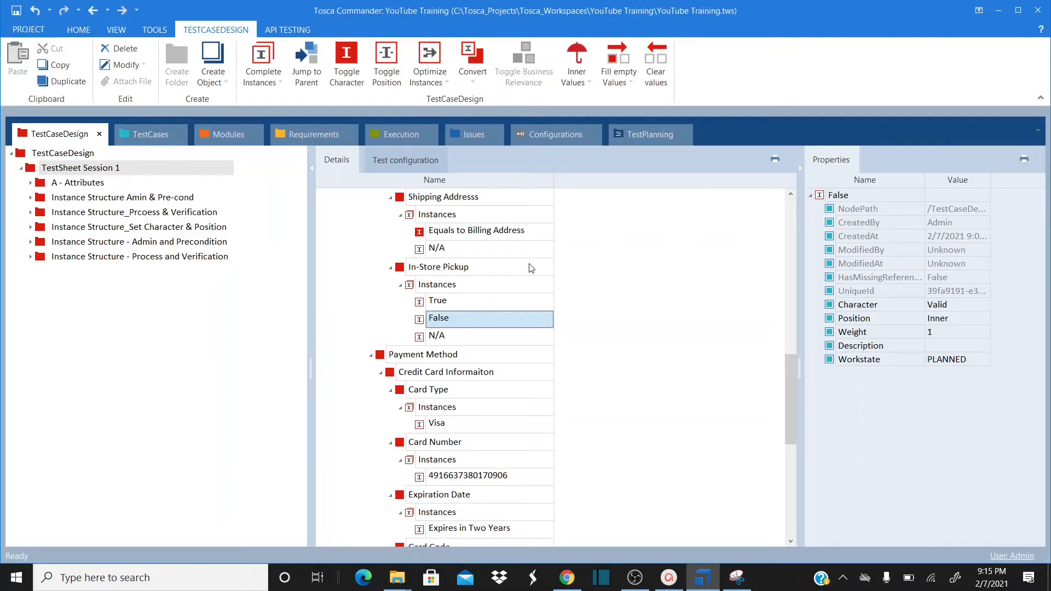
click(349, 56)
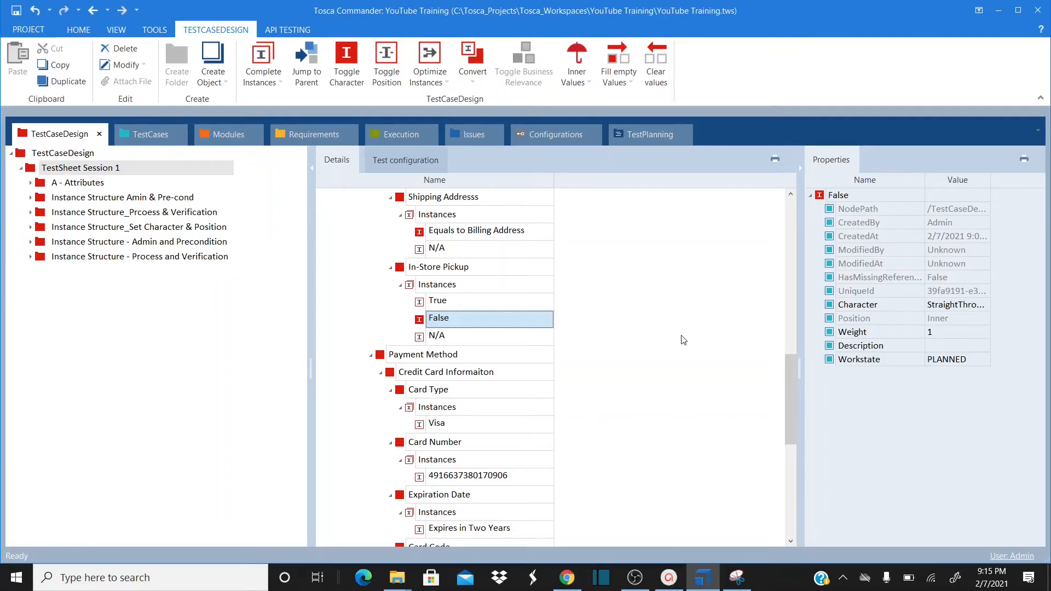
click(429, 336)
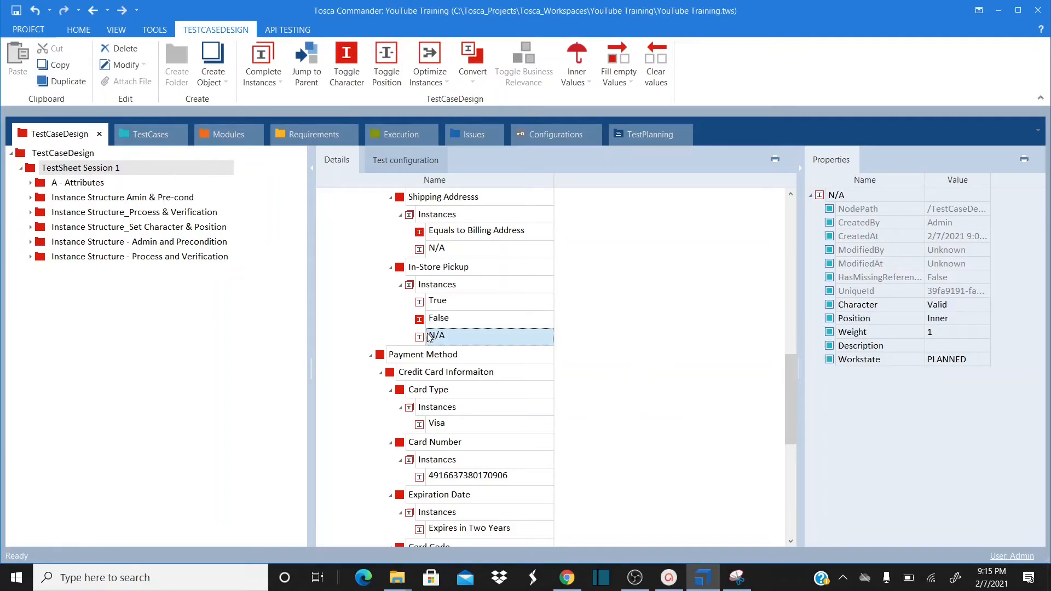
click(637, 336)
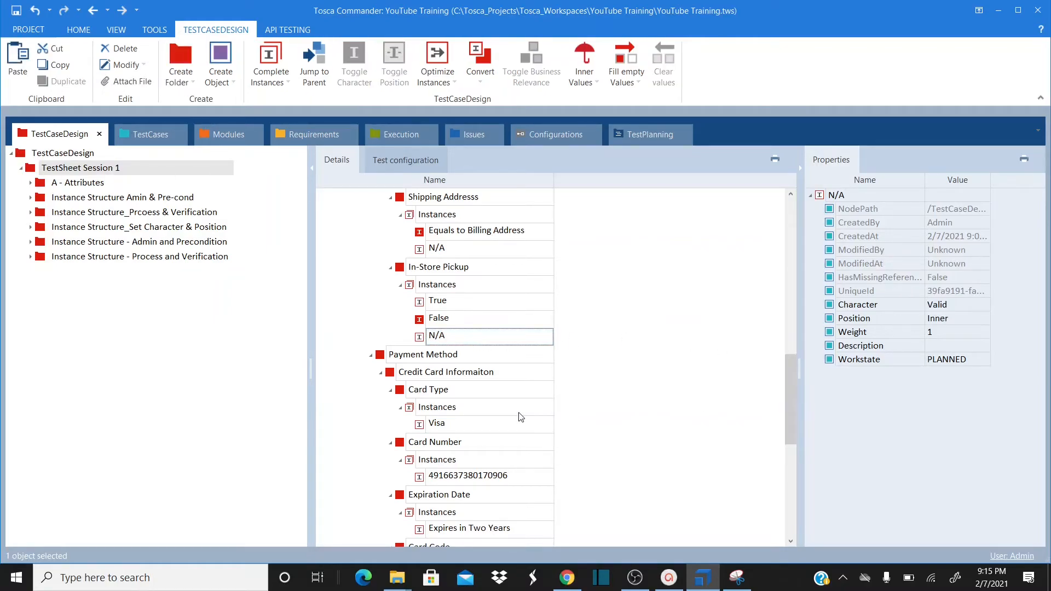
Make the Visa card type and card number instances StraightThrough
click(432, 424)
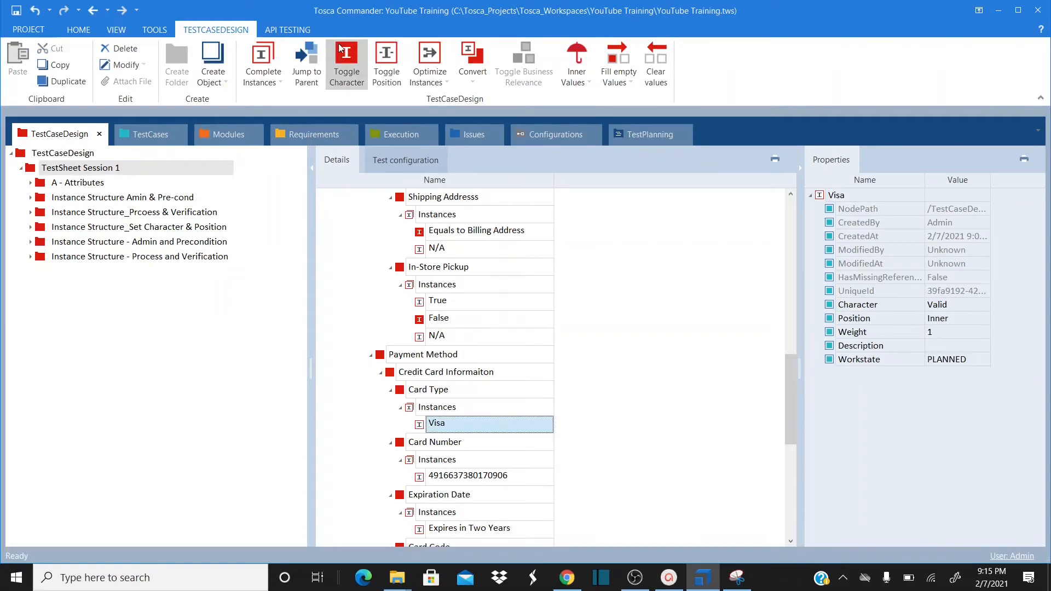
click(339, 48)
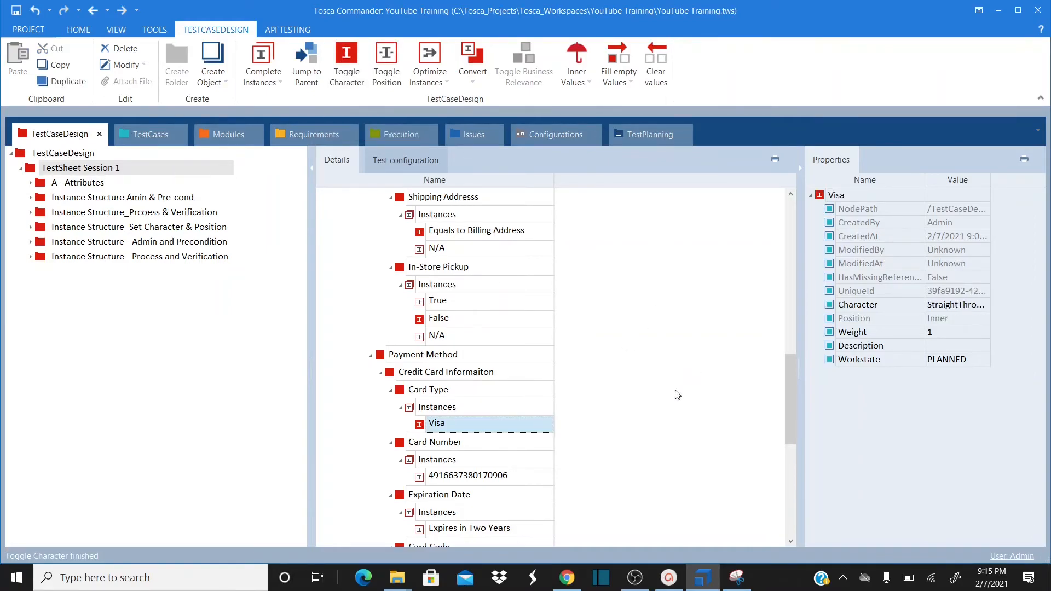
click(425, 479)
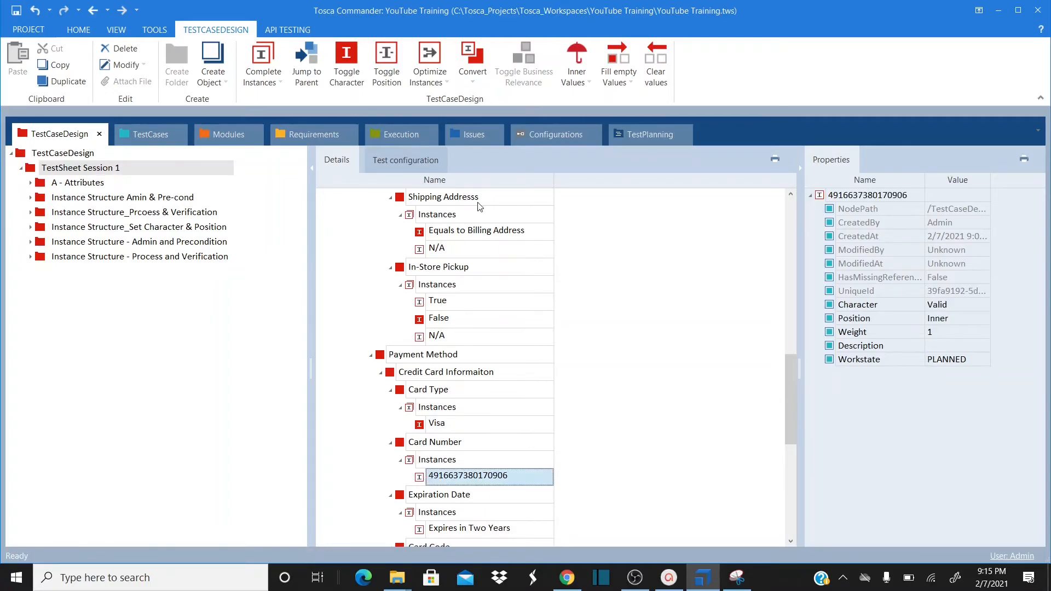
click(346, 54)
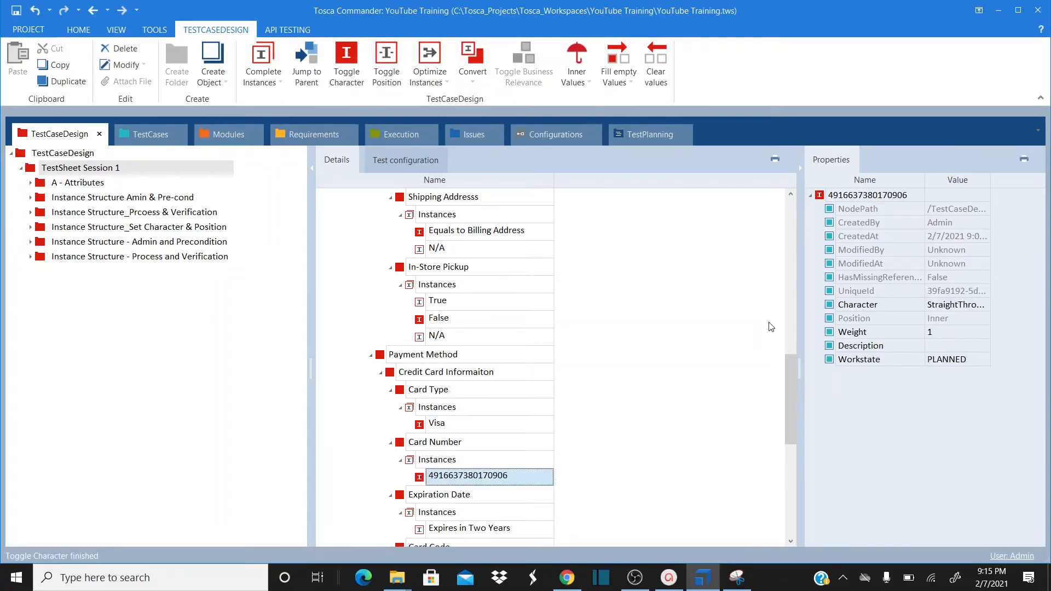
drag(792, 368, 790, 435)
Set Expires in Two Years and the card code instance to StraightThrough, then recheck Expires in Two Years
click(420, 268)
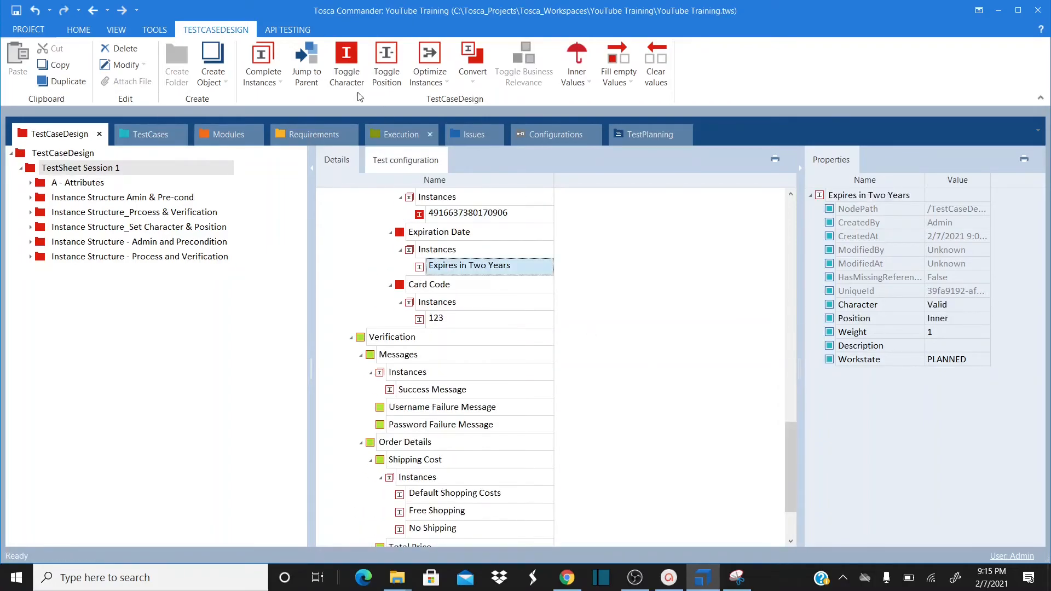
click(343, 63)
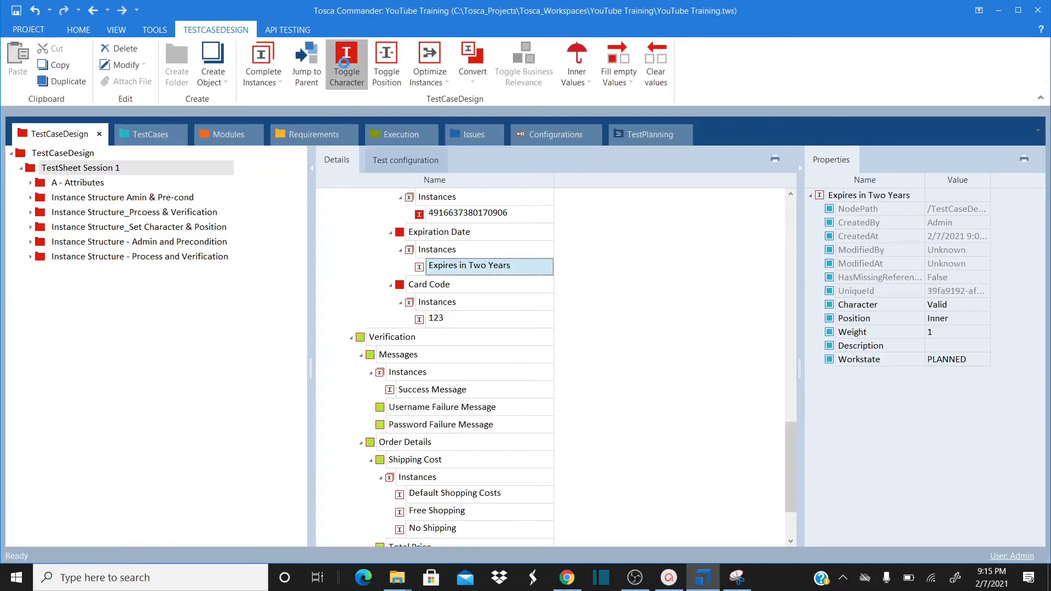
click(431, 321)
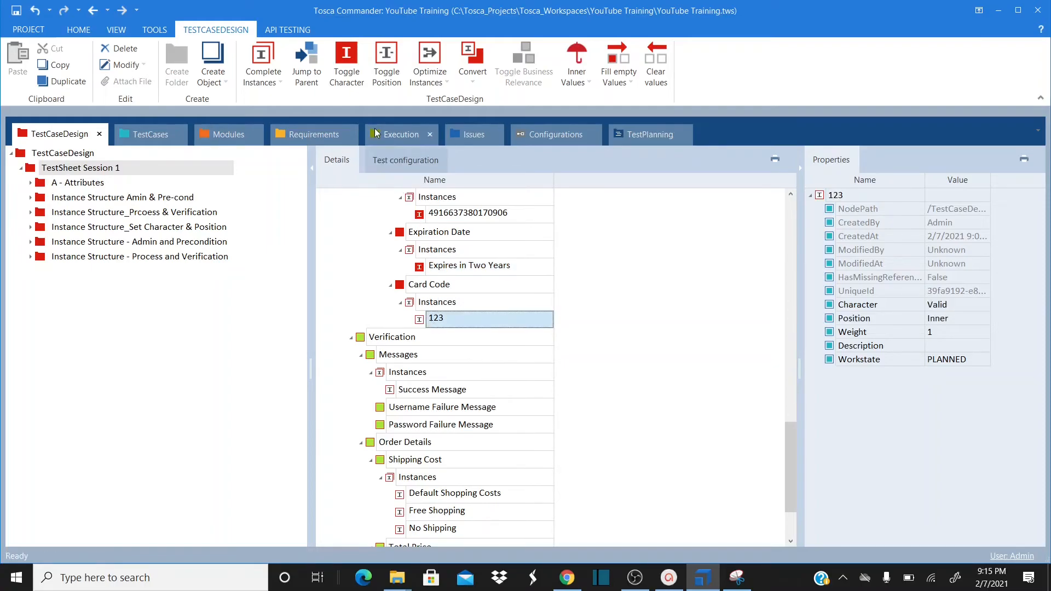
click(347, 68)
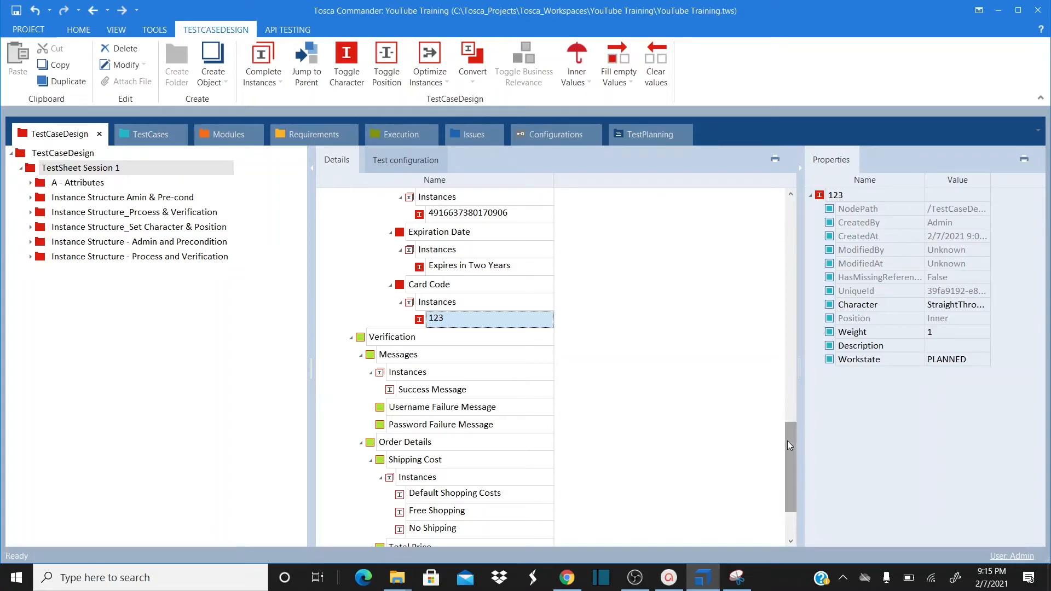
drag(787, 441, 789, 429)
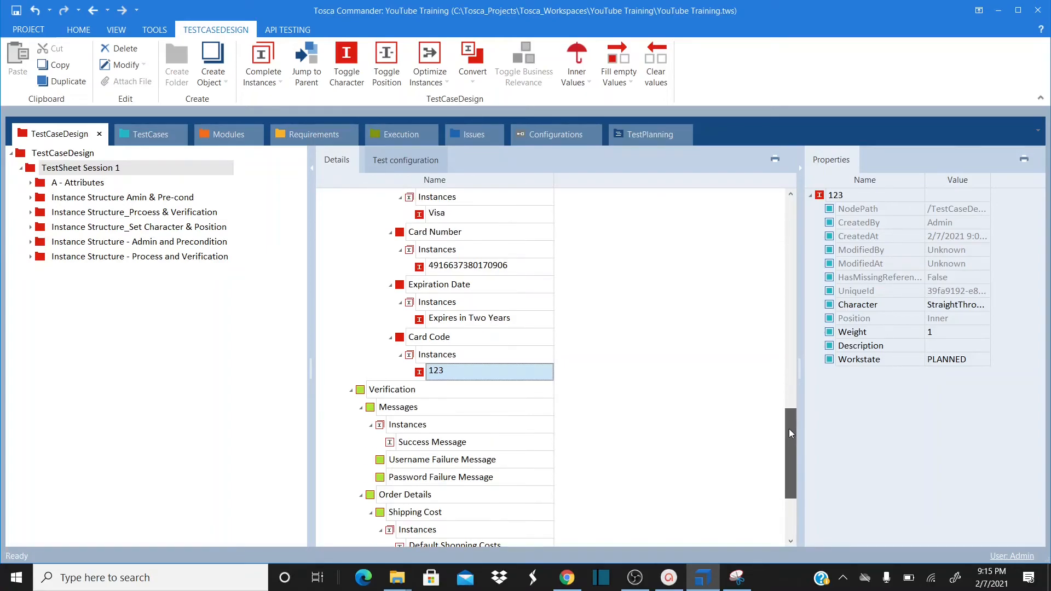
click(422, 323)
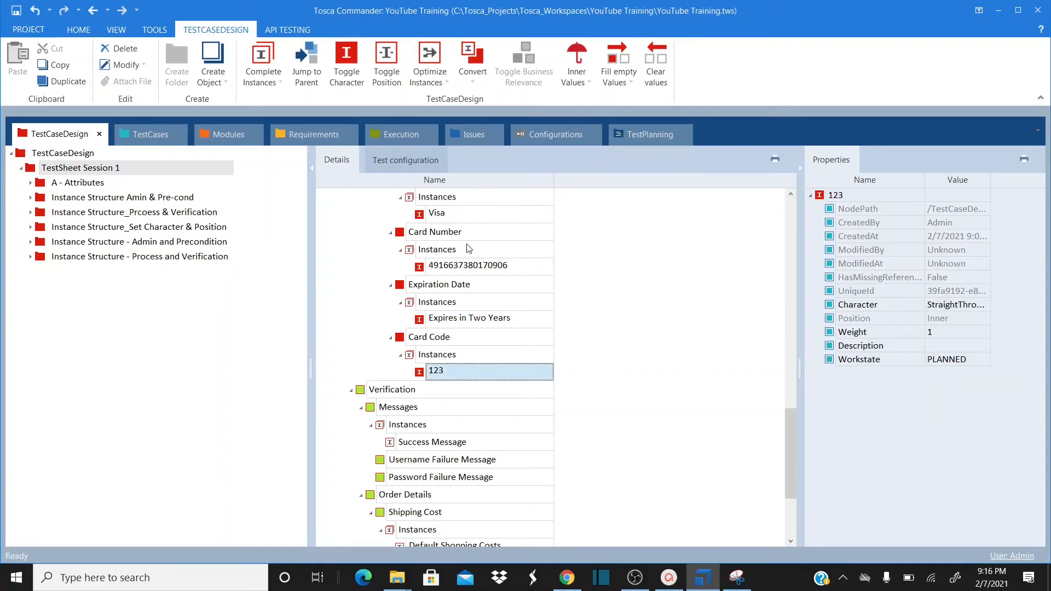
drag(790, 427, 788, 386)
click(436, 268)
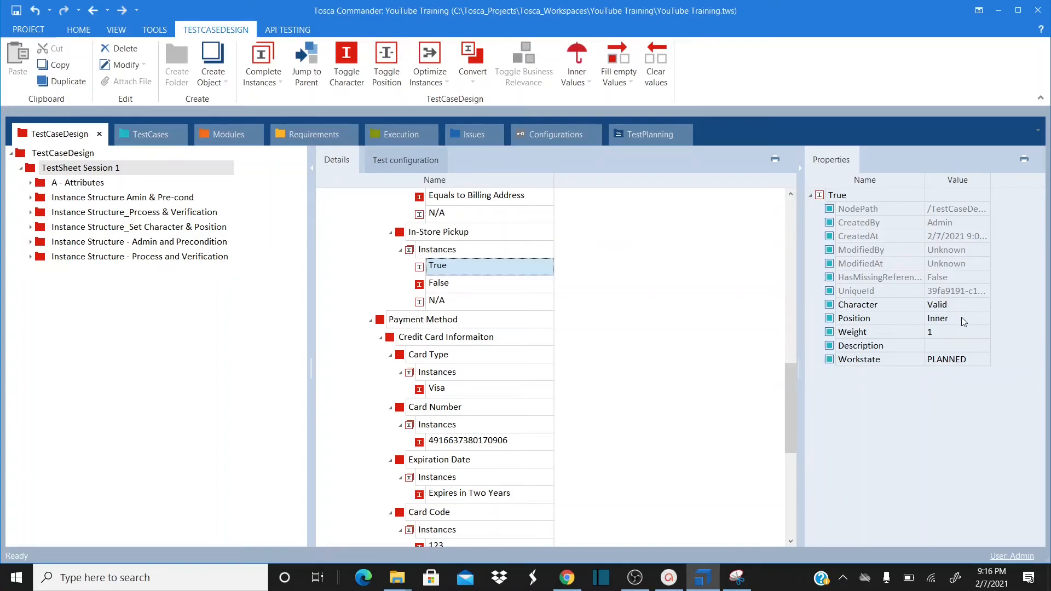
drag(788, 393, 798, 317)
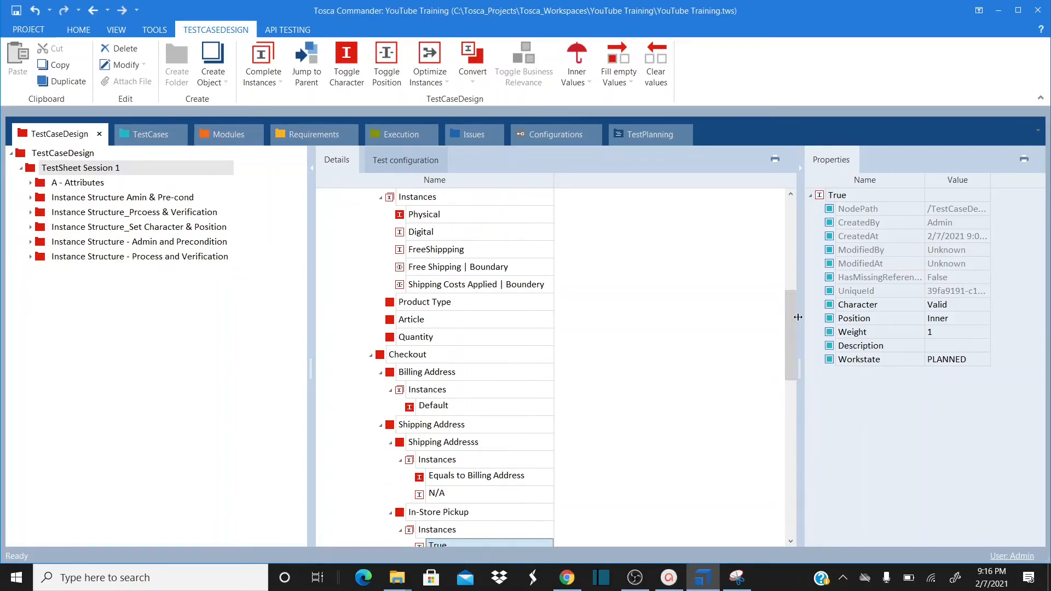
click(431, 269)
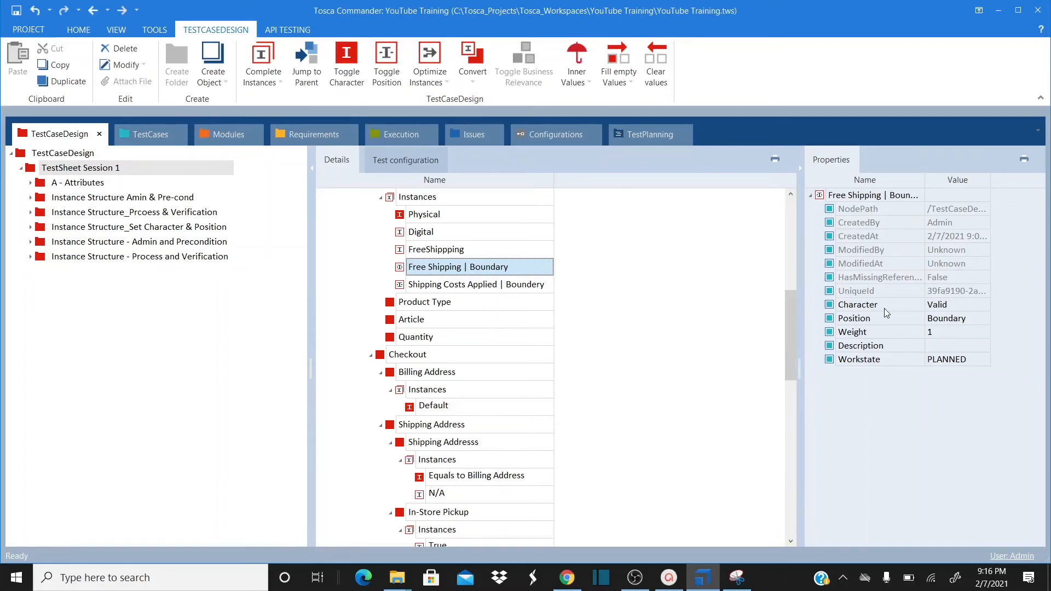
click(481, 289)
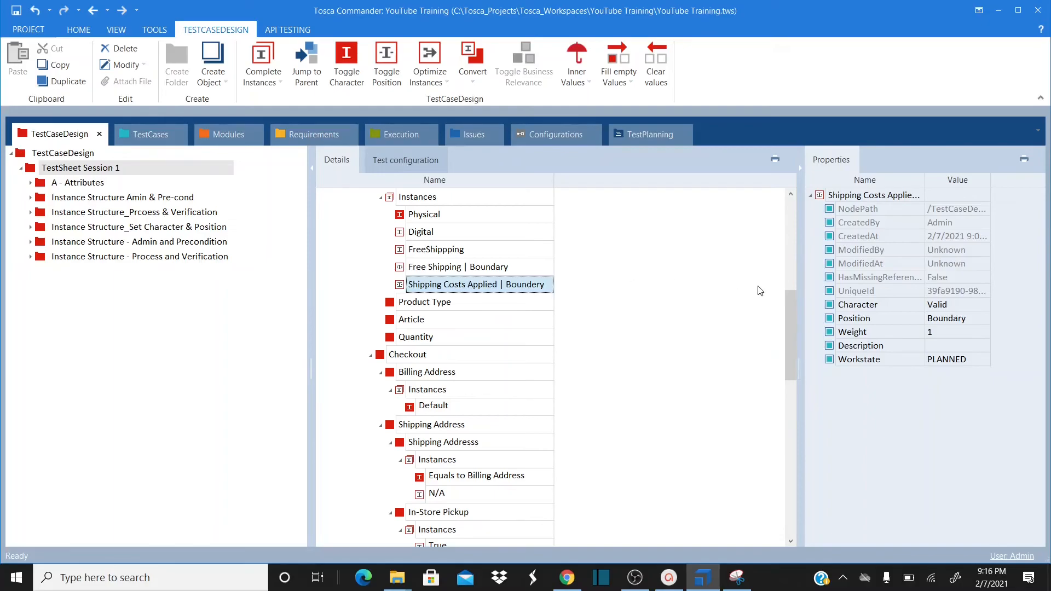
click(493, 252)
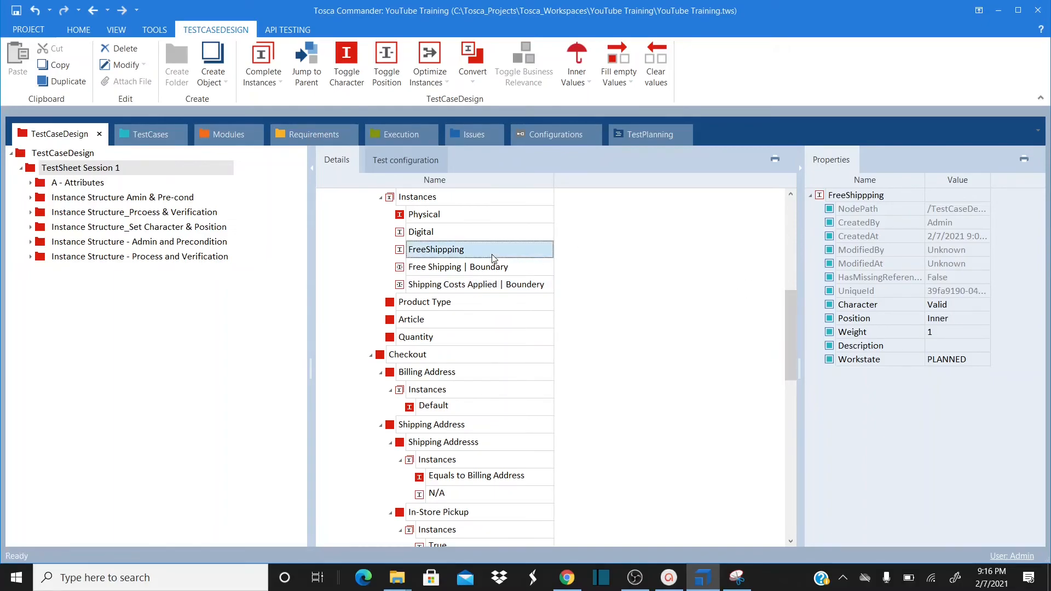
drag(786, 307, 793, 234)
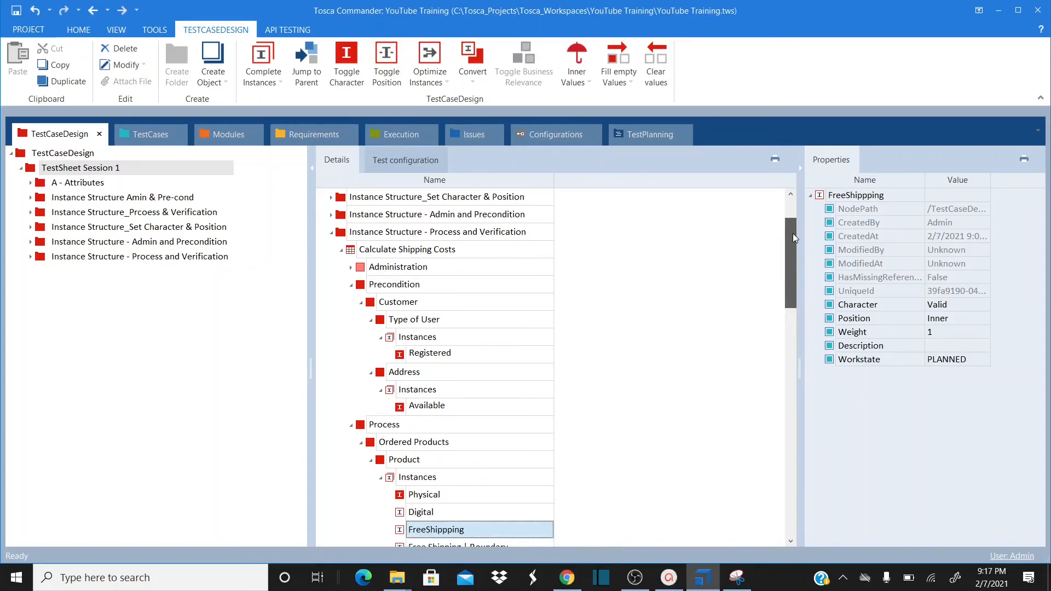
drag(793, 233, 788, 425)
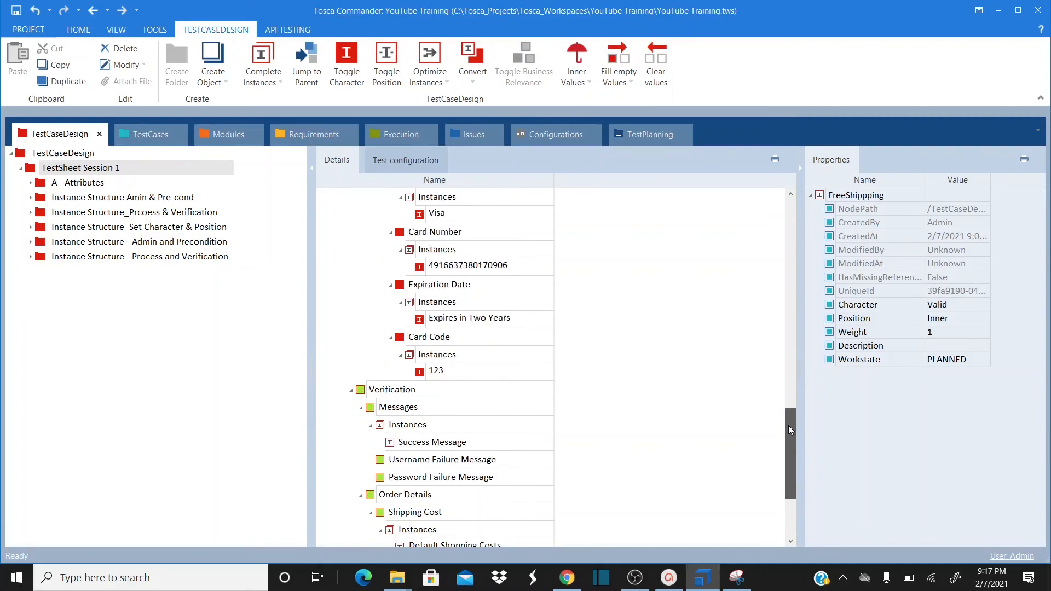